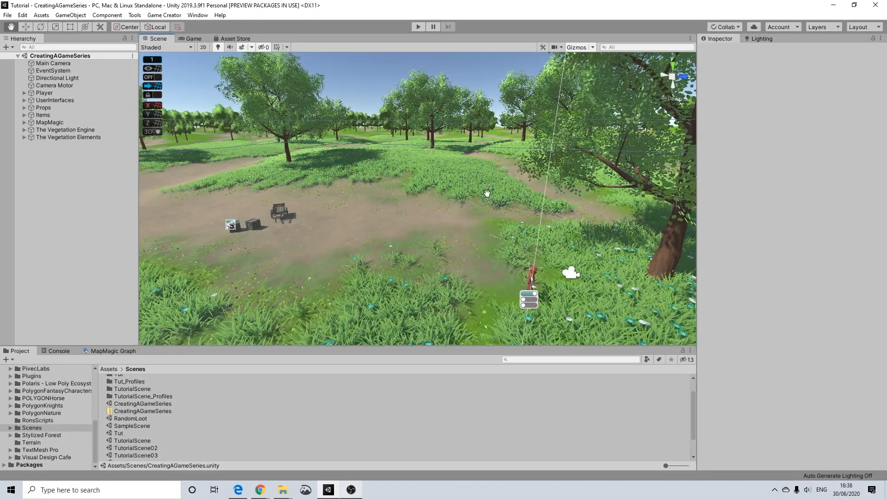
middle_drag(487, 194, 482, 165)
scroll(476, 167, up, 3)
scroll(456, 177, up, 4)
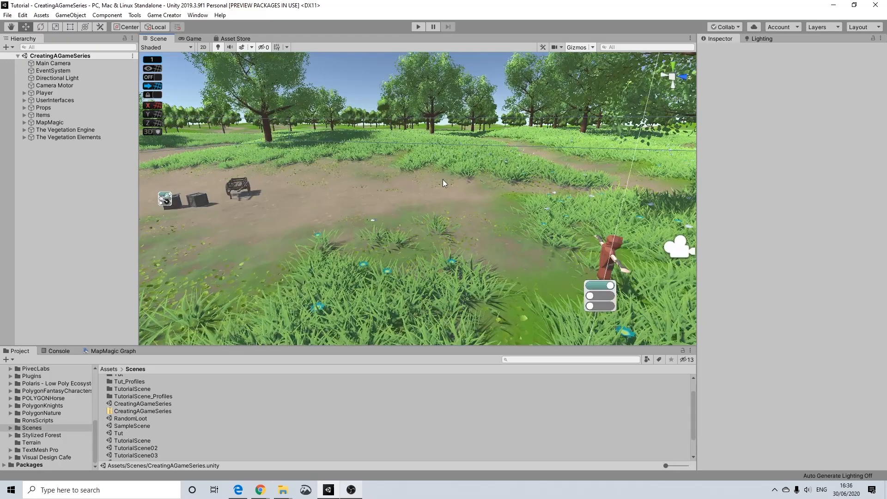
middle_drag(350, 167, 384, 171)
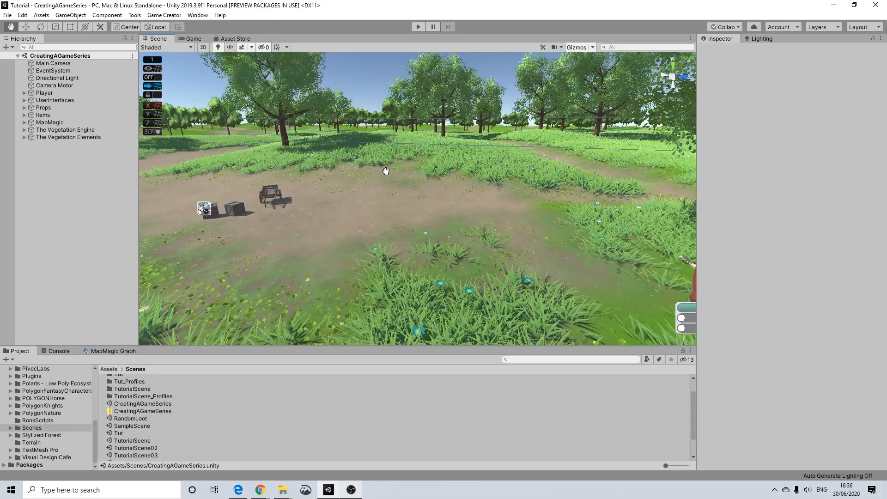
scroll(364, 190, up, 2)
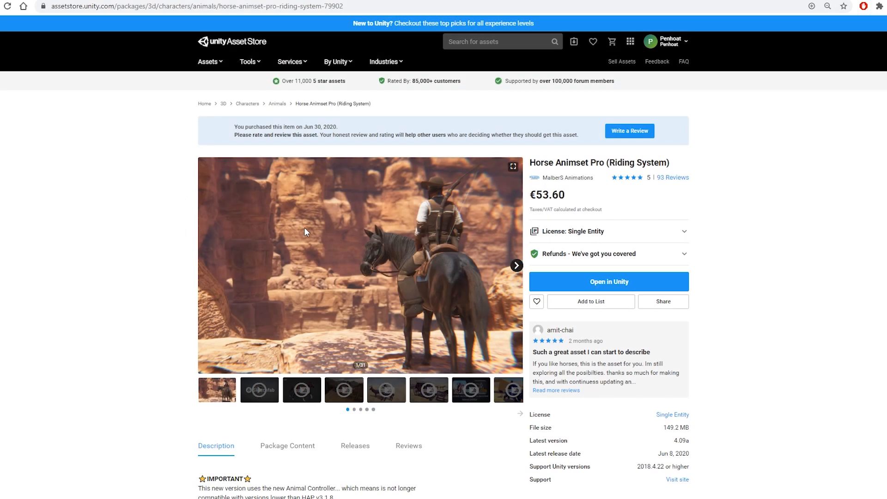
Step: Switch to the browser and review the Asset Store pages of Horse Animset Pro (Riding System) and POLYGON - Horse Pack
scroll(314, 227, down, 1)
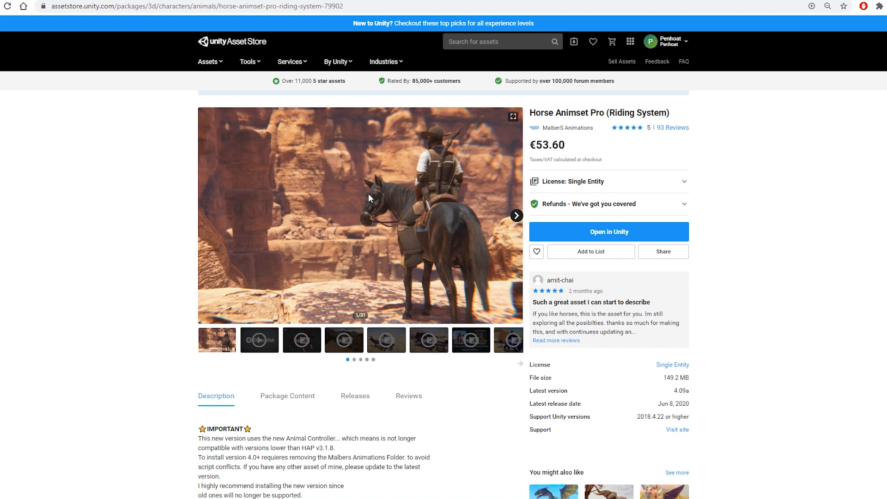
scroll(367, 193, up, 1)
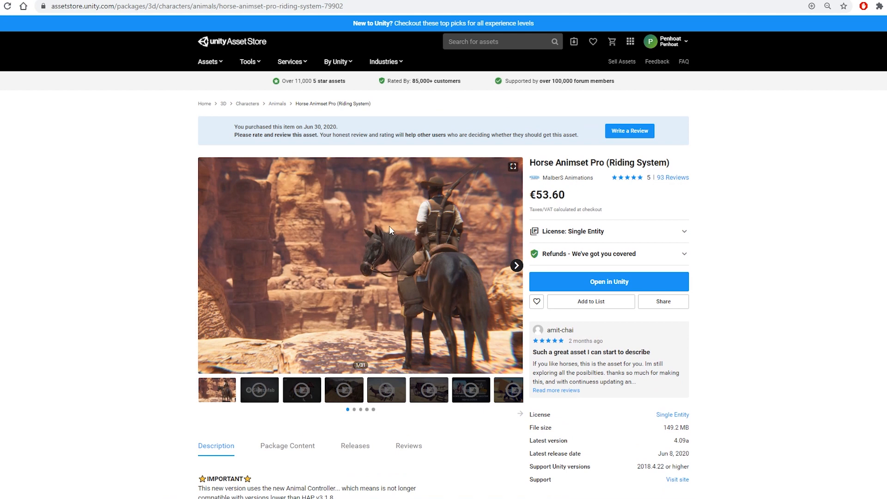
scroll(273, 245, down, 1)
scroll(288, 240, up, 1)
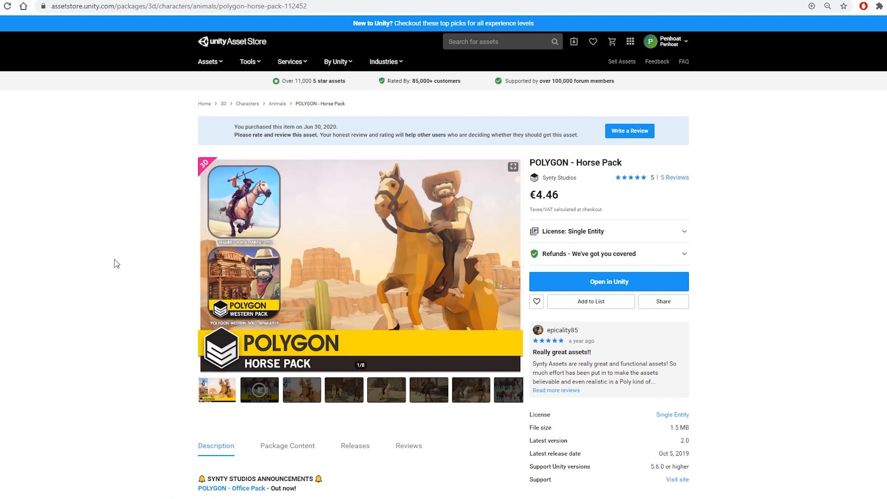
scroll(116, 262, down, 1)
scroll(127, 259, up, 1)
Step: Open the Fantastic Fantasy mega bundle in the Asset Store and look through its asset tiers
click(248, 44)
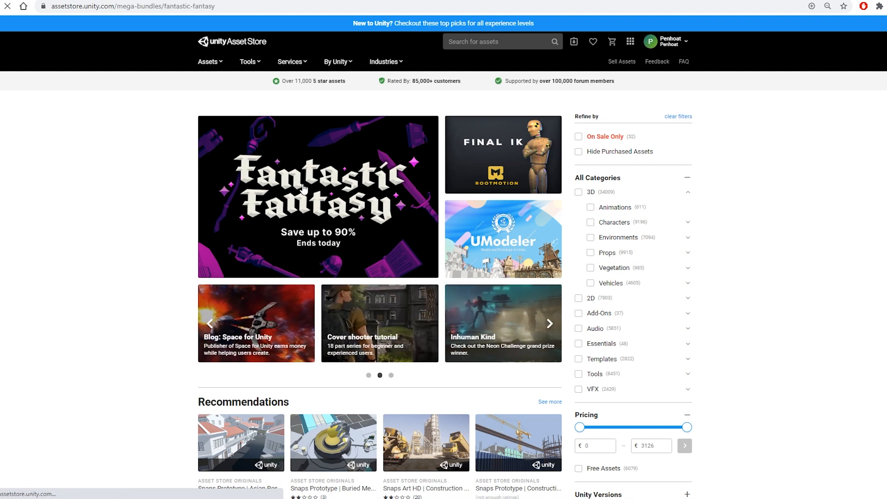
scroll(312, 203, down, 3)
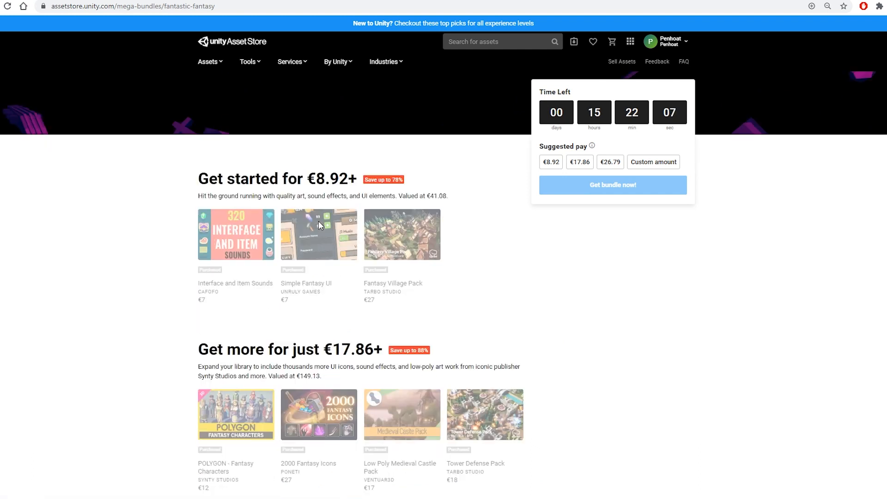
scroll(318, 221, down, 14)
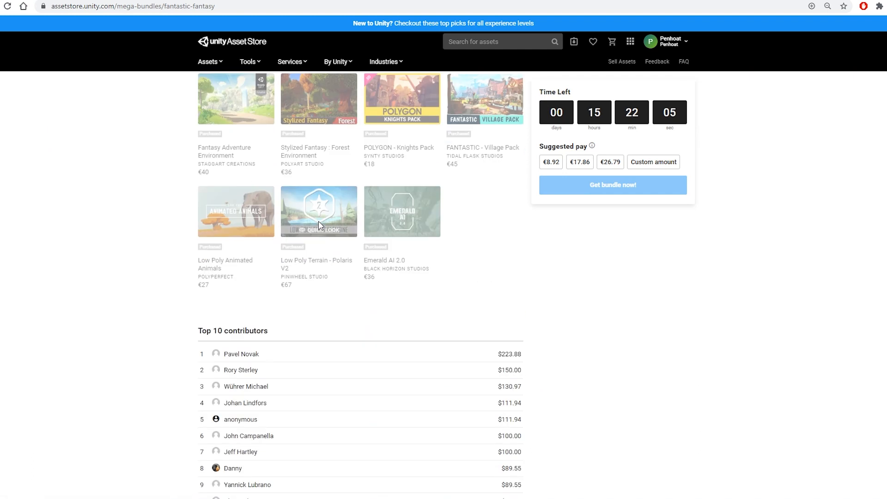
scroll(317, 224, up, 3)
scroll(319, 224, up, 3)
scroll(320, 226, up, 5)
scroll(331, 237, down, 2)
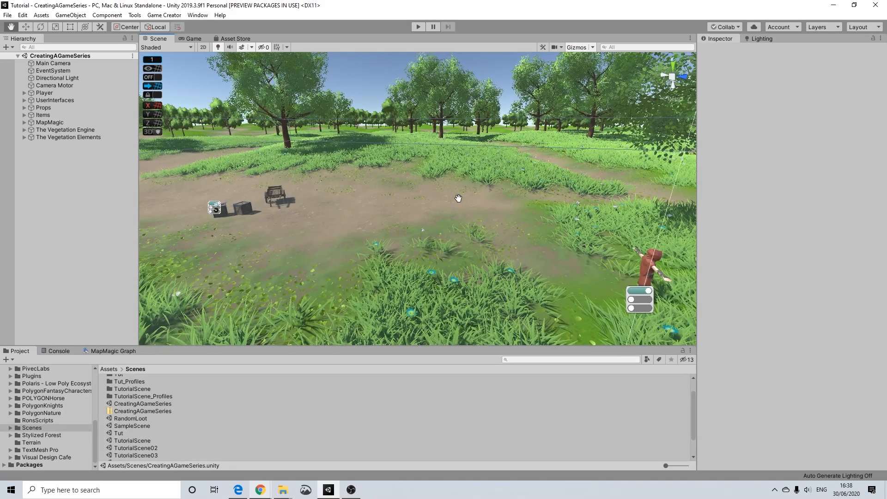
Step: Switch to Unity and open the SyntyHorse HAP scene from the POLYGONHorse Demo folder
click(45, 397)
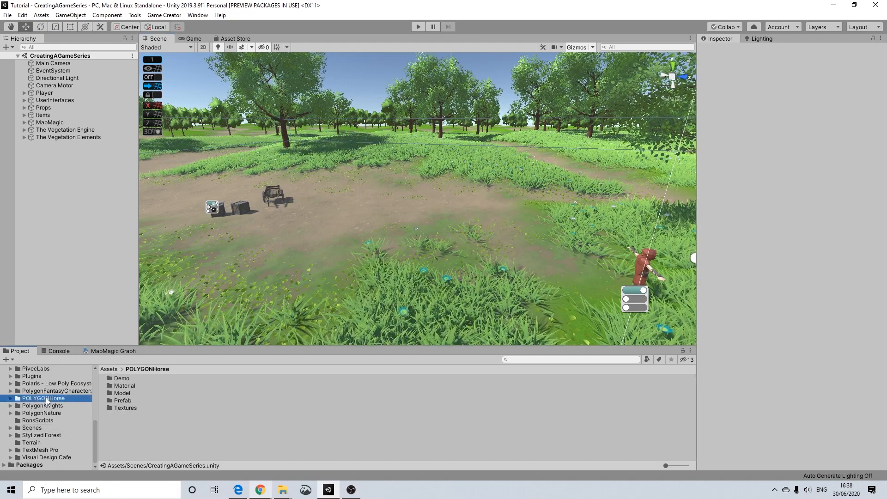
double_click(121, 378)
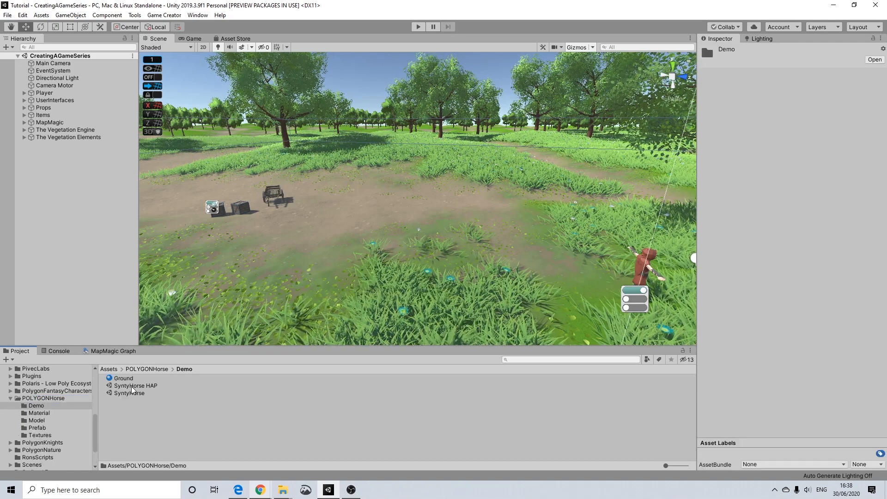
double_click(132, 386)
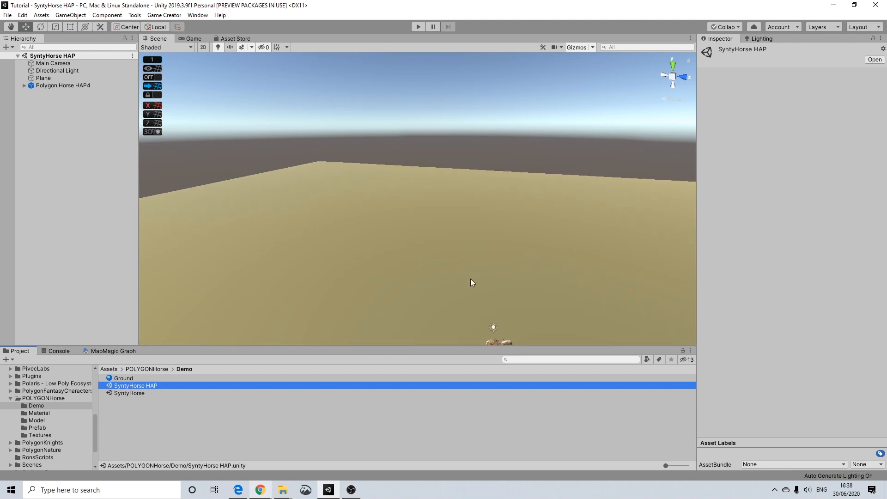
scroll(411, 223, up, 8)
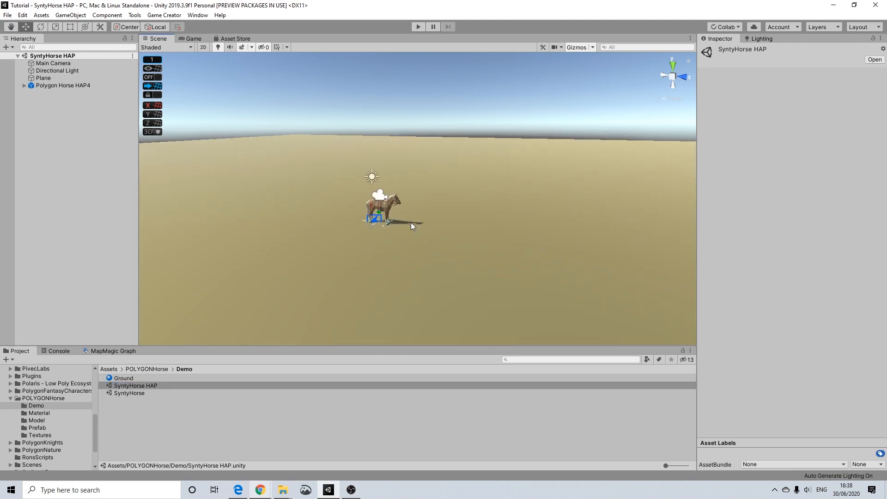
scroll(411, 223, up, 6)
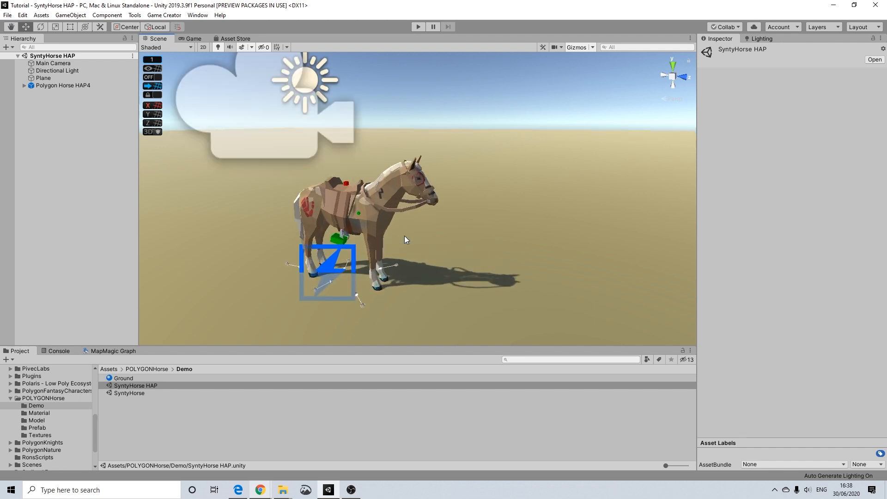
Step: Copy the Polygon Horse HAP4 object from the demo scene
click(63, 85)
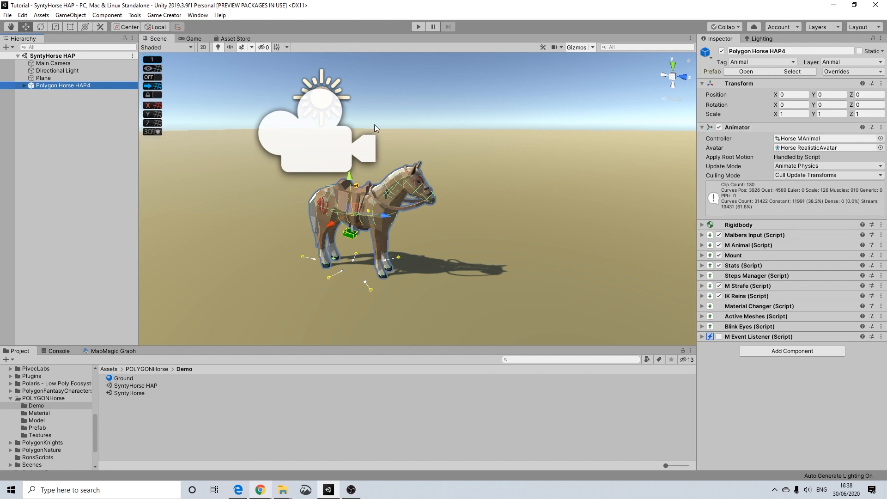
middle_drag(337, 219, 341, 215)
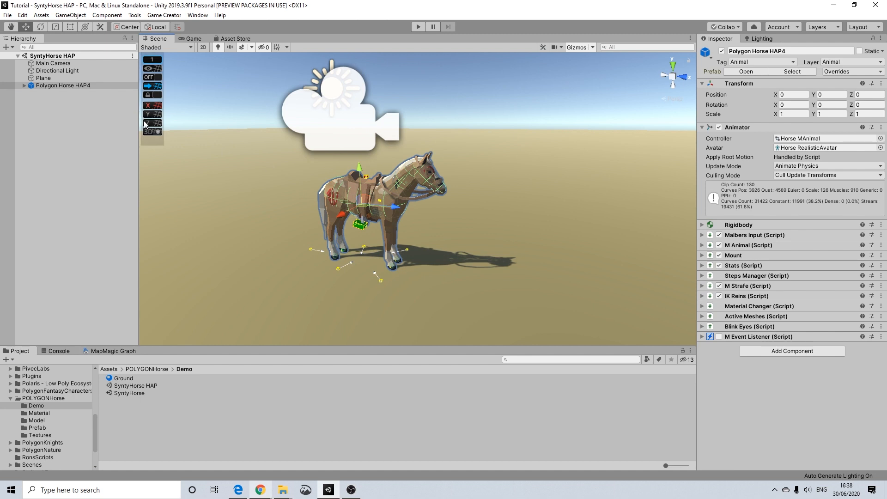
right_click(67, 88)
click(90, 88)
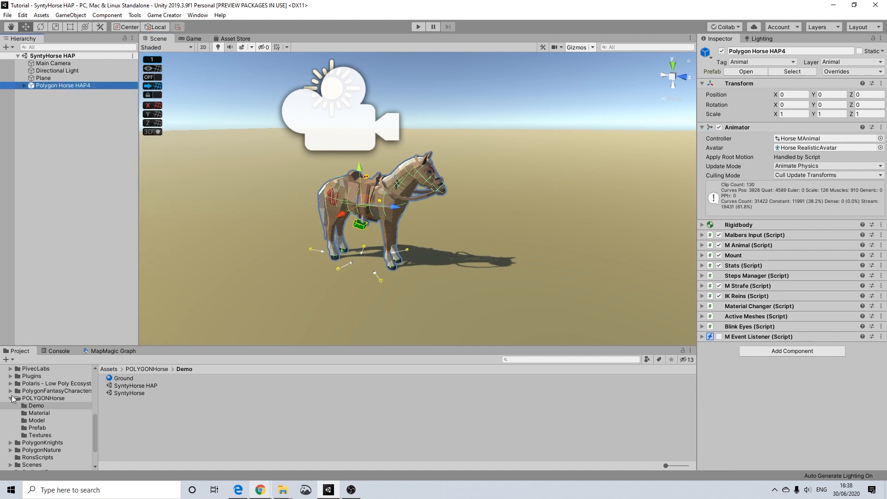
Step: Open the CreatingAGameSeries scene from the Scenes folder
click(11, 399)
click(31, 428)
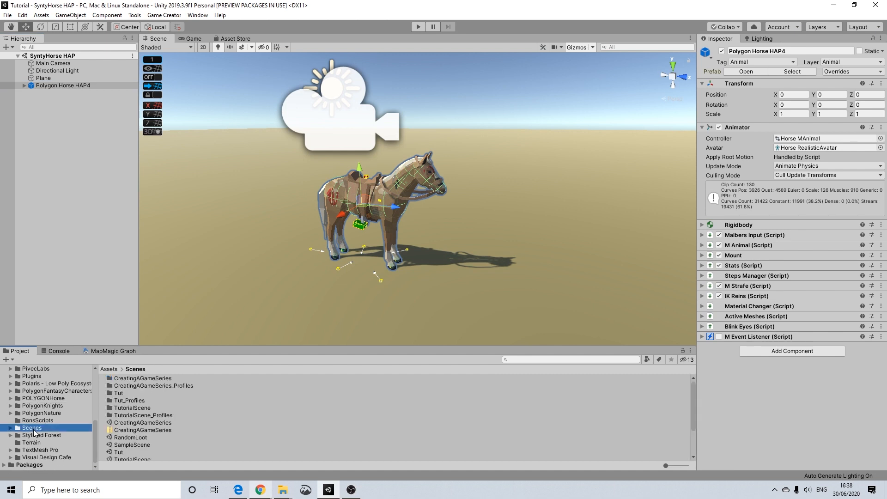
click(133, 423)
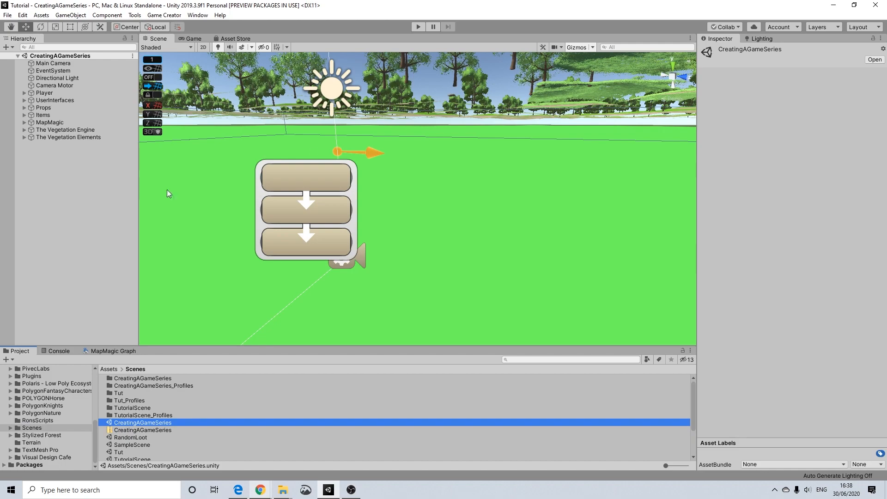
Step: Paste the copied horse into the CreatingAGameSeries scene
scroll(407, 131, down, 6)
middle_drag(406, 131, 436, 439)
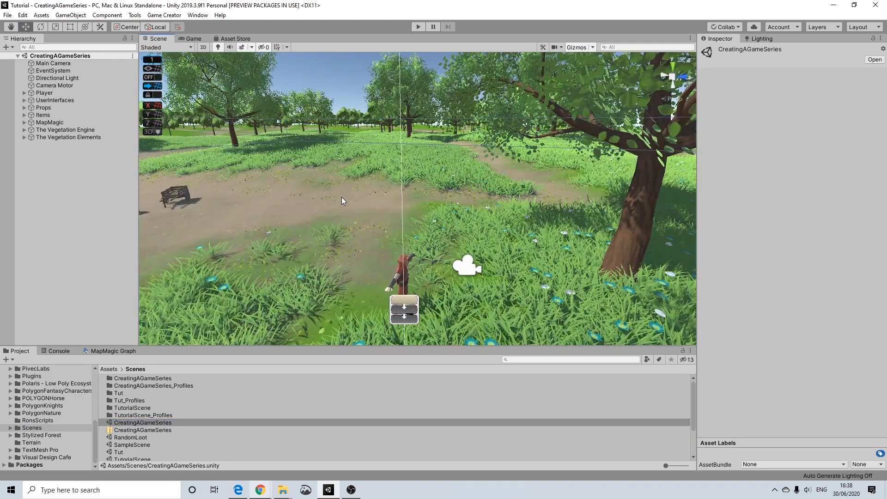
middle_drag(343, 201, 435, 204)
right_click(70, 191)
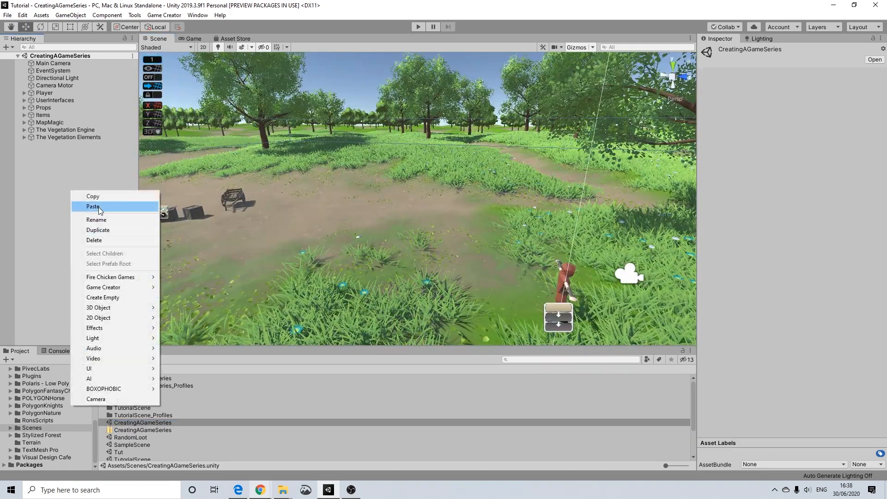
click(99, 210)
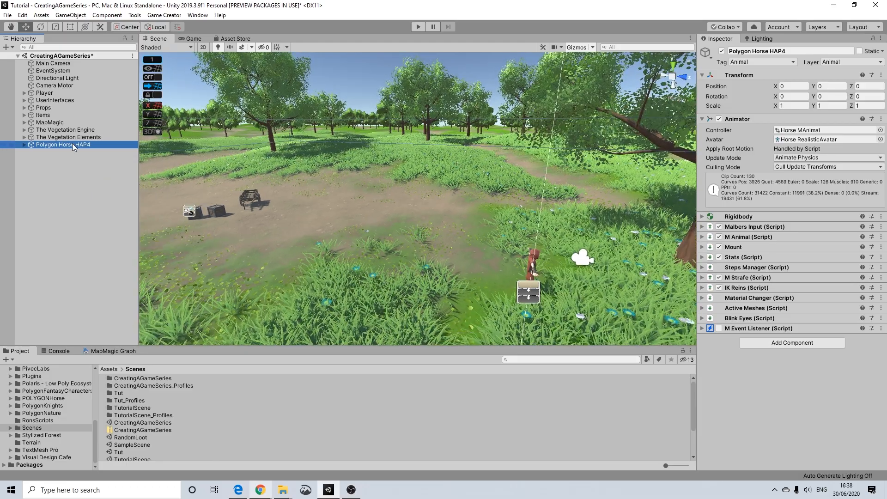
Step: Raise Polygon Horse HAP4 above the terrain to about Y 12.27
click(104, 153)
click(83, 144)
key(f)
drag(419, 159, 436, 19)
middle_drag(431, 118, 430, 291)
scroll(434, 246, down, 10)
middle_drag(438, 230, 430, 298)
drag(408, 250, 408, 103)
middle_drag(408, 104, 450, 225)
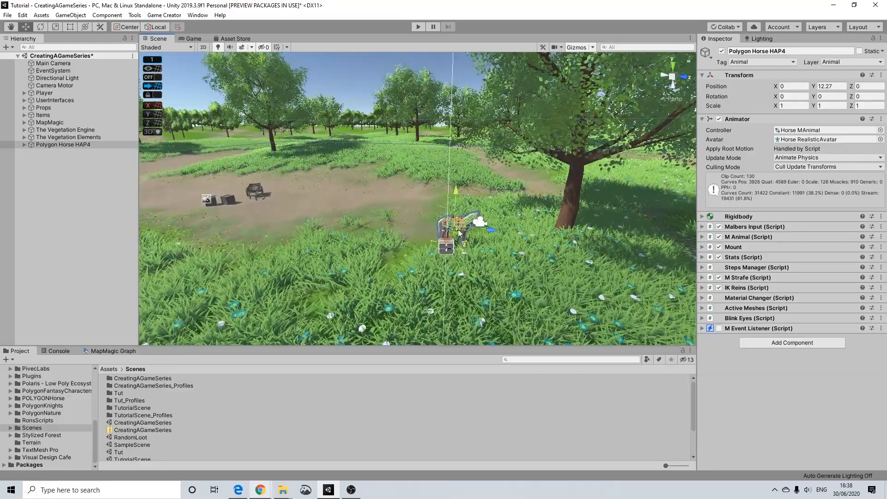
Step: Move the horse onto the dirt ground beside the cart, at about X -4.49, Y 11.22, Z -18.67
drag(489, 233, 253, 192)
key(f)
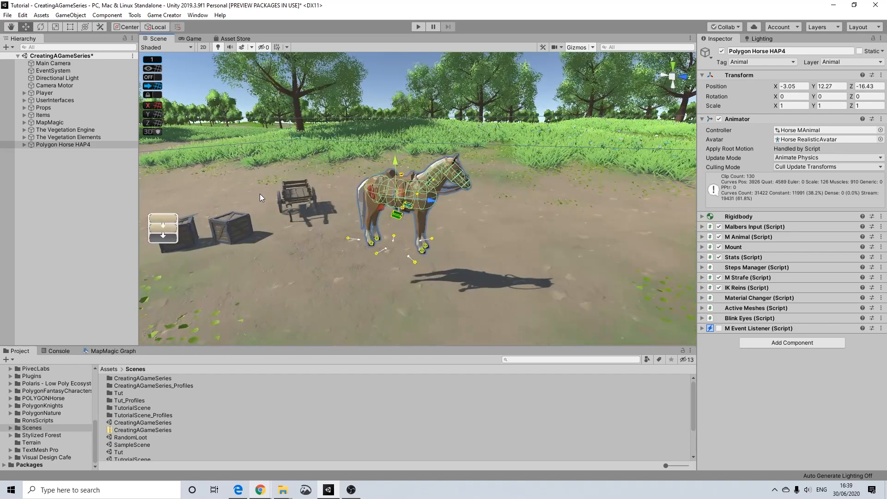
drag(439, 203, 316, 202)
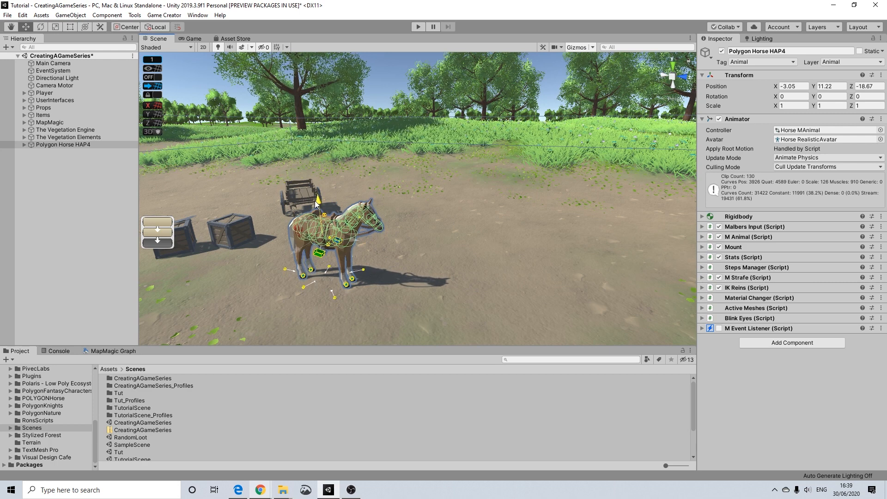
drag(293, 245, 396, 223)
scroll(379, 236, down, 3)
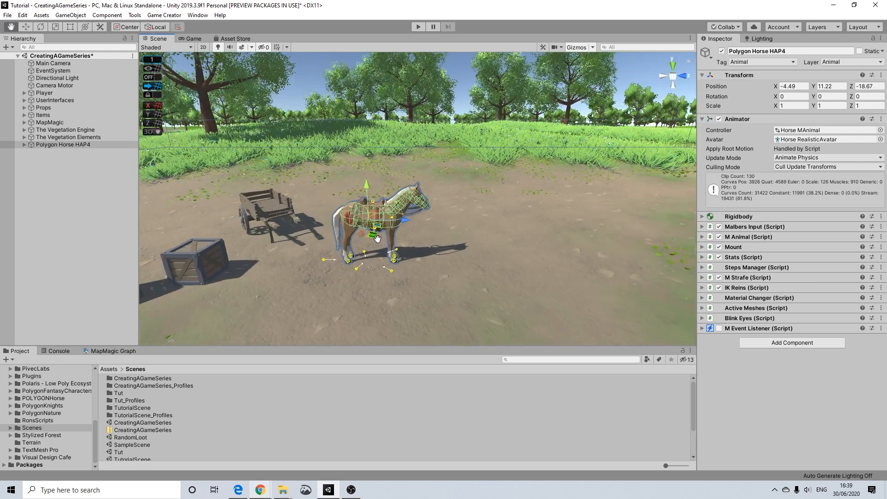
Step: Disable the Malbers Input script on the root object Polygon Horse HAP4
click(327, 75)
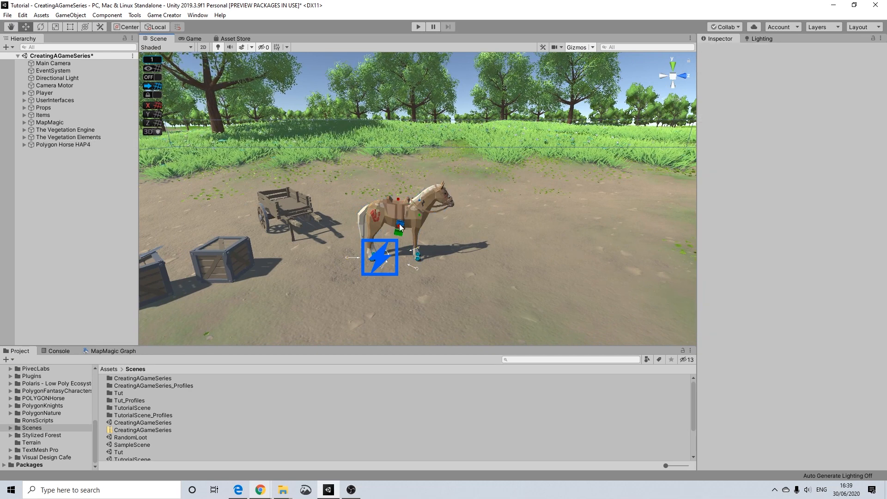
scroll(430, 231, up, 8)
mouse_move(417, 234)
alt+mouse_down()
mouse_move(390, 239)
mouse_move(432, 240)
alt+mouse_up()
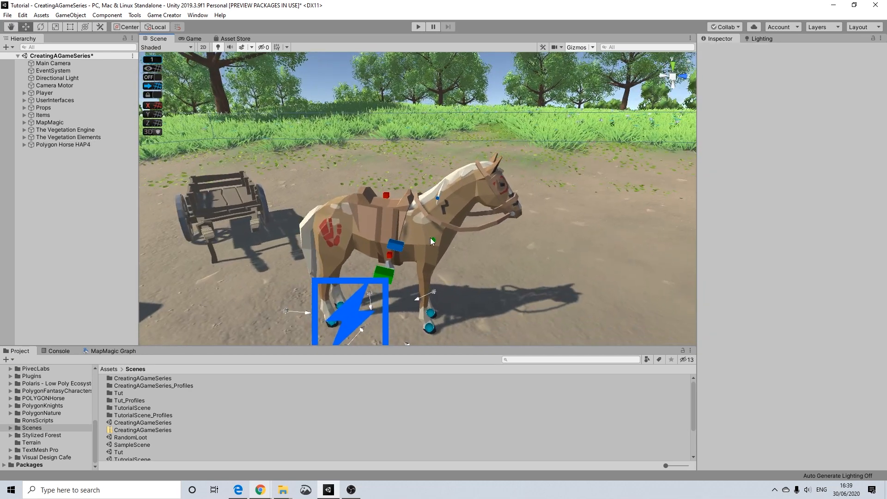
scroll(433, 237, down, 3)
click(424, 224)
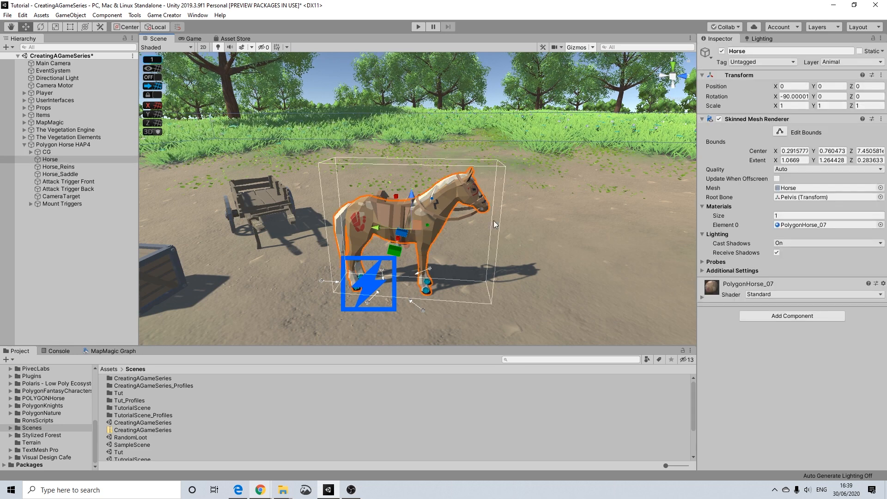
click(56, 144)
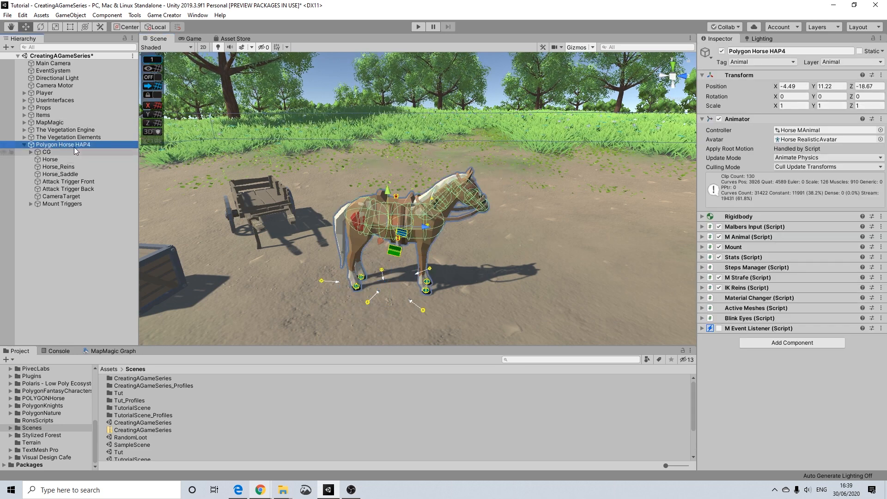
click(718, 227)
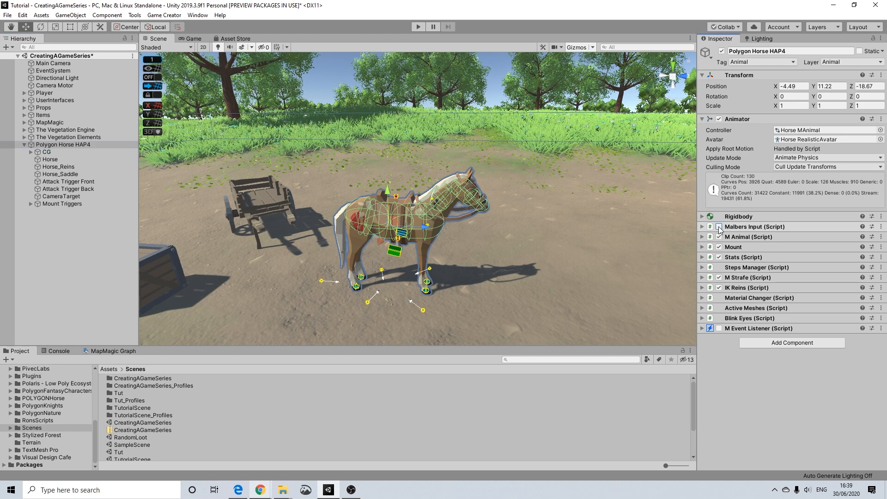
Step: Expand the Malbers Input script and examine its axes and key assignments
click(702, 227)
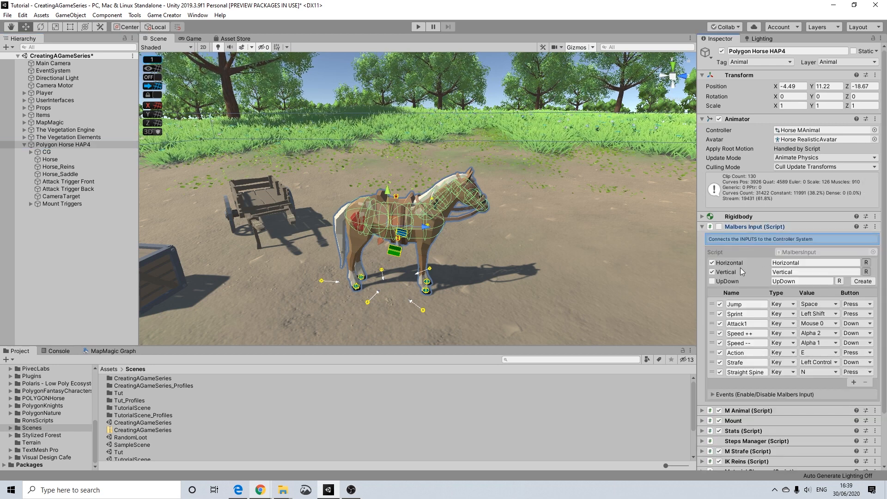
scroll(757, 286, down, 3)
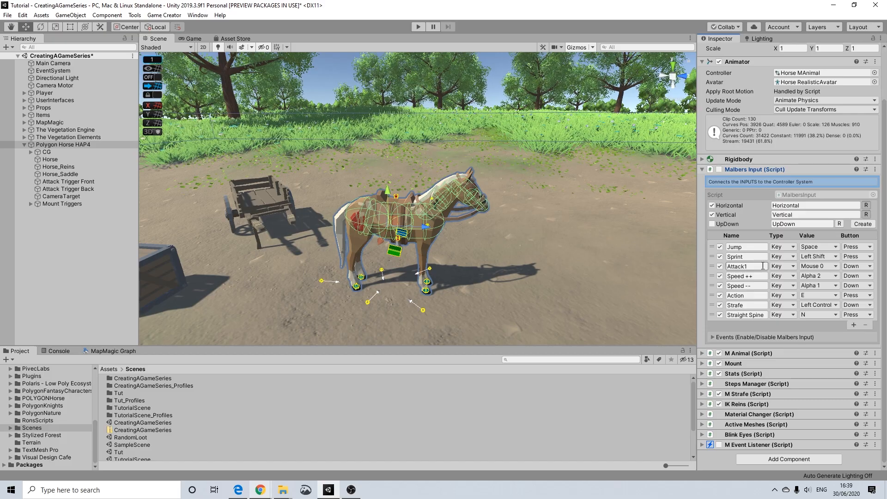
scroll(609, 236, down, 15)
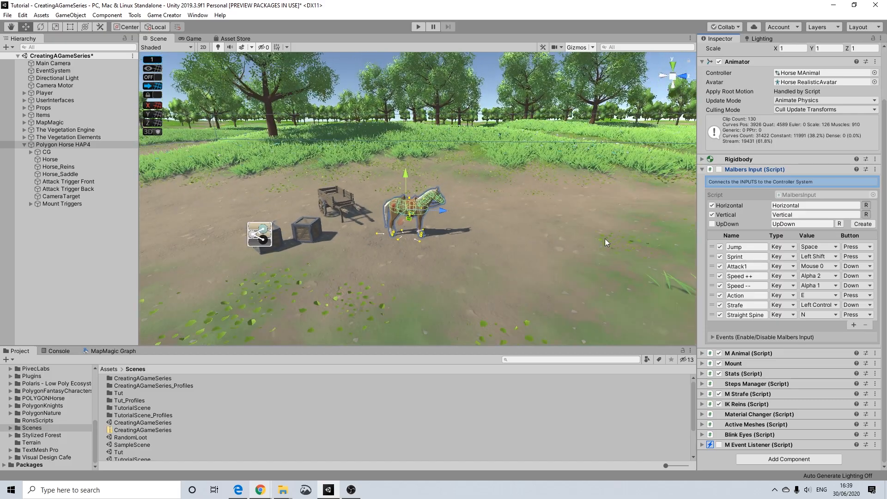
Step: Examine the placed horse beside the cart and crates from several distances in the scene
middle_drag(619, 247, 532, 254)
scroll(531, 254, up, 2)
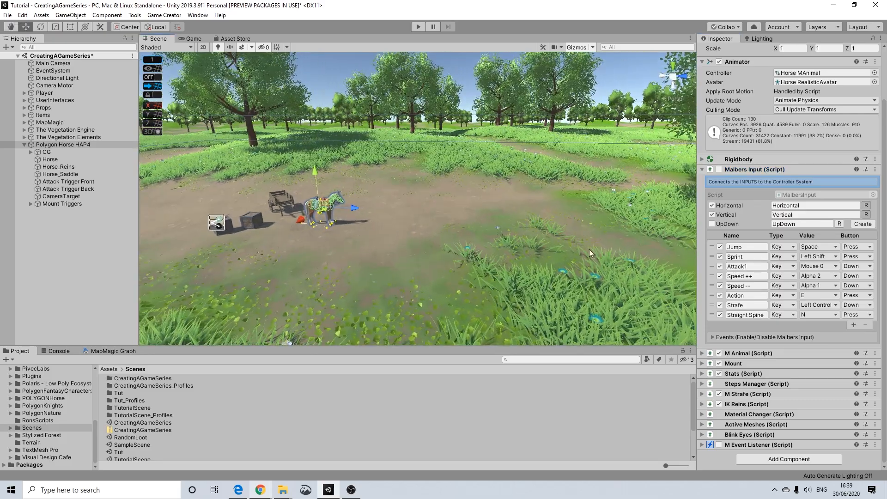
middle_drag(370, 213, 431, 221)
scroll(432, 220, up, 5)
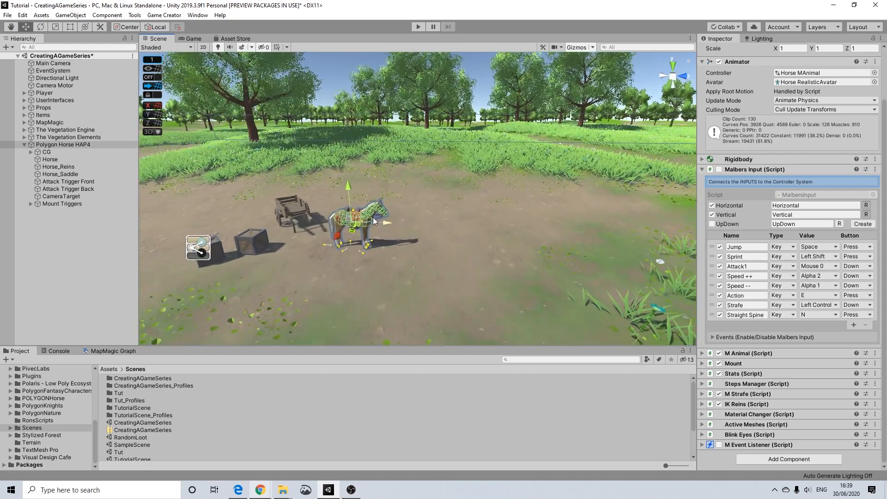
scroll(406, 215, up, 3)
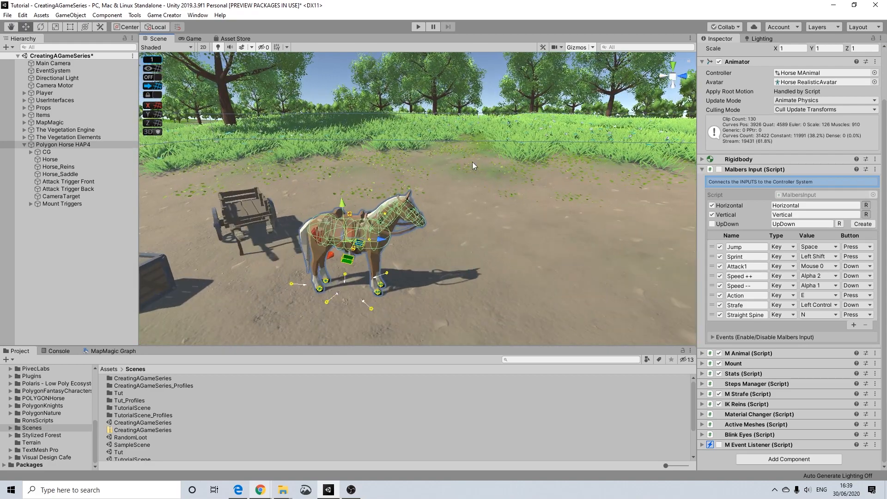
scroll(402, 227, down, 5)
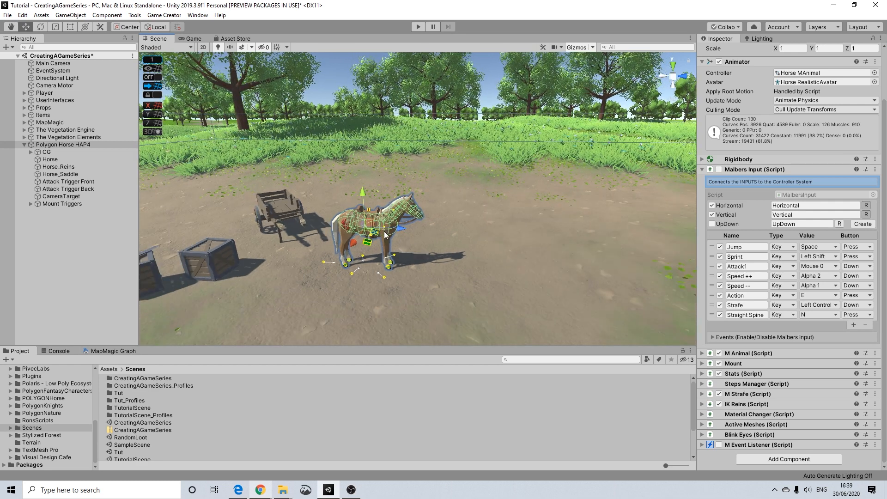
drag(385, 244, 434, 222)
scroll(420, 243, up, 2)
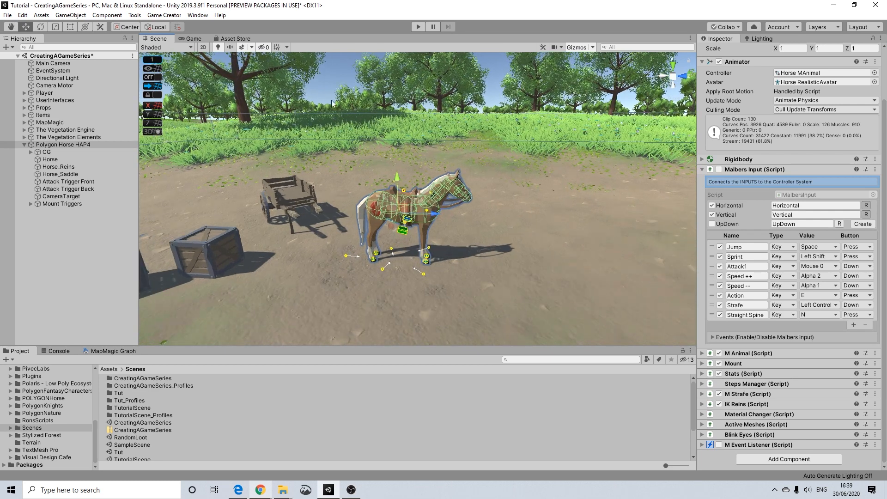
click(474, 195)
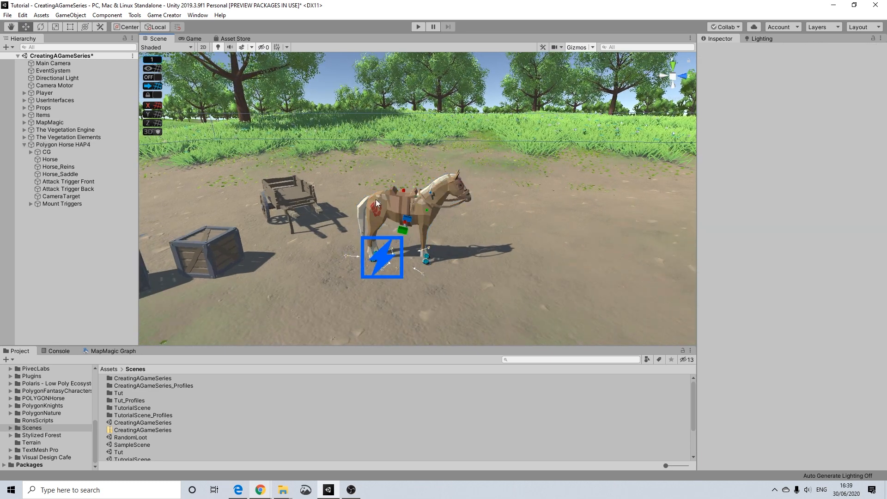
scroll(425, 224, down, 3)
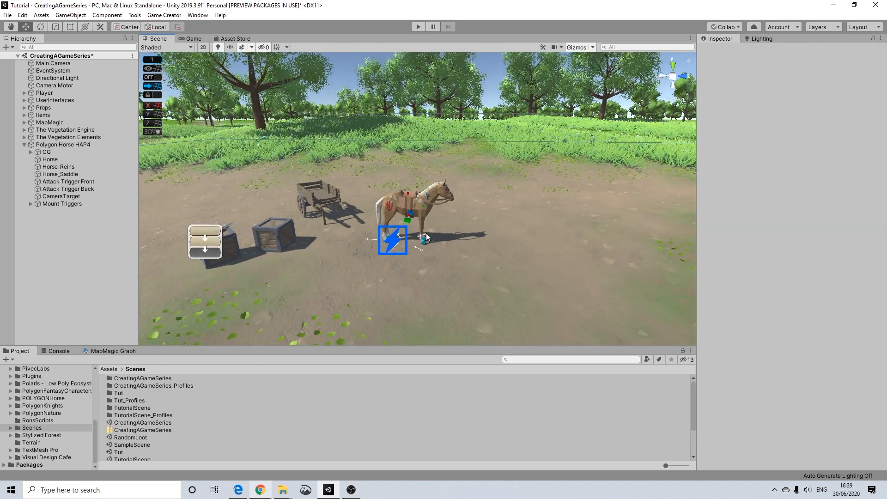
Step: Examine the Player object's Character Controller and Player Character settings, including its input type and jump key
alt+drag(453, 214, 475, 223)
scroll(509, 225, down, 3)
scroll(524, 223, down, 2)
middle_drag(476, 224, 337, 219)
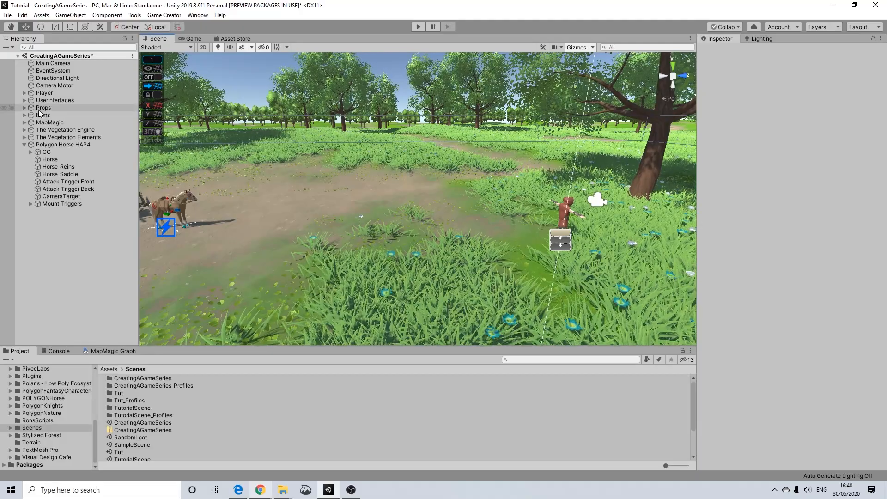
click(40, 94)
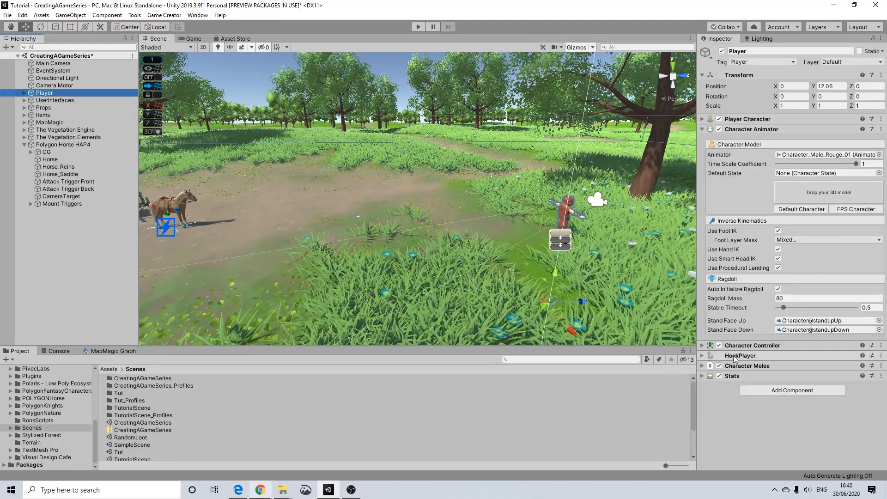
click(703, 345)
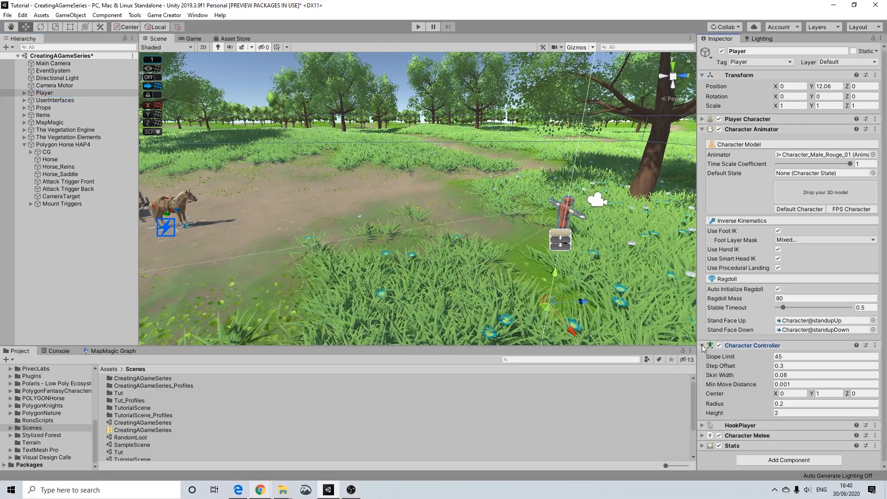
click(703, 346)
click(702, 129)
click(702, 120)
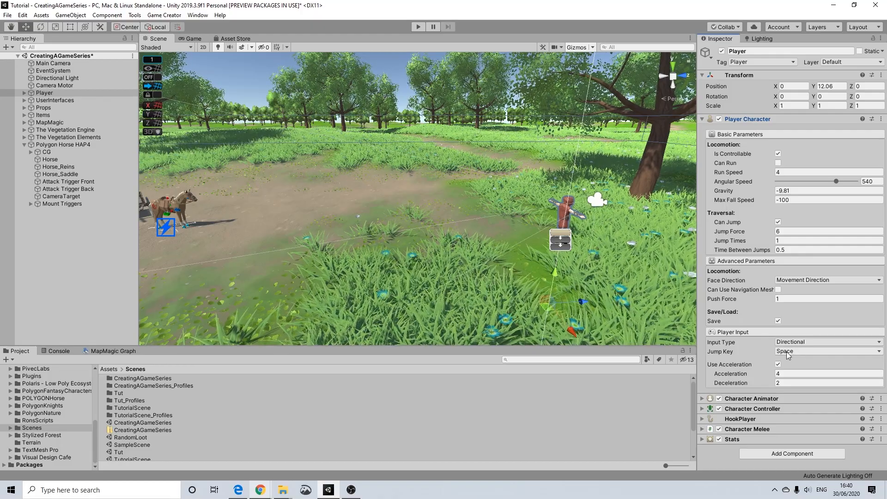
middle_drag(458, 230, 505, 230)
scroll(508, 231, down, 2)
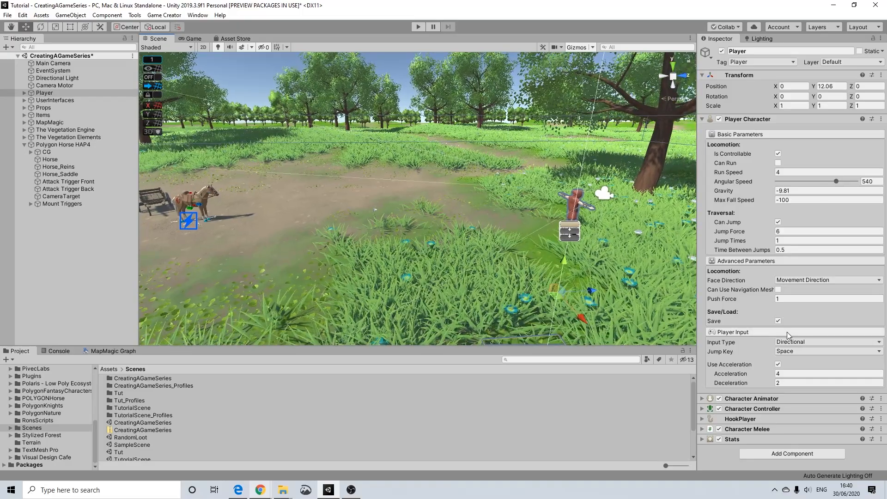
middle_drag(189, 202, 278, 199)
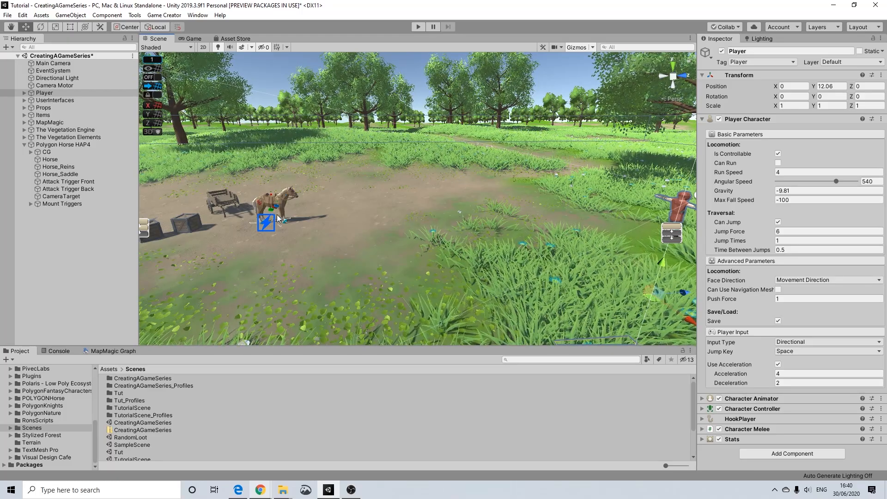
middle_drag(277, 214, 418, 202)
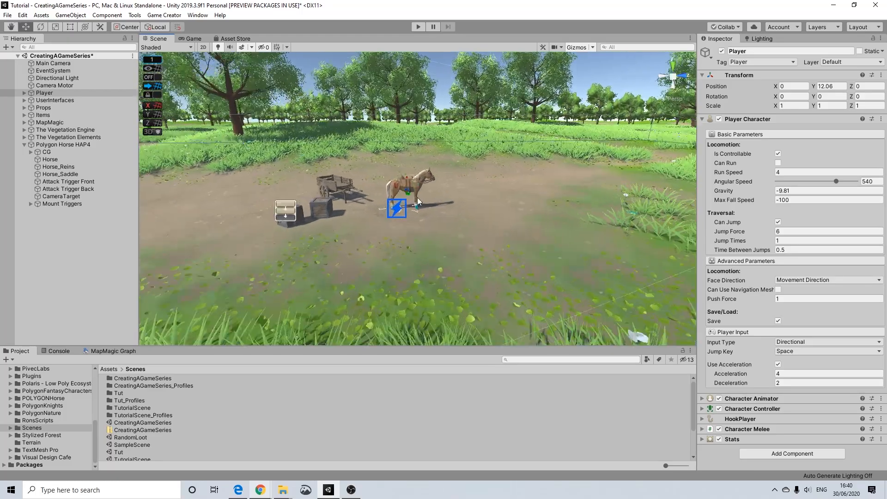
scroll(417, 199, up, 10)
alt+drag(417, 198, 400, 228)
scroll(402, 228, down, 6)
middle_drag(453, 222, 408, 231)
scroll(414, 227, down, 3)
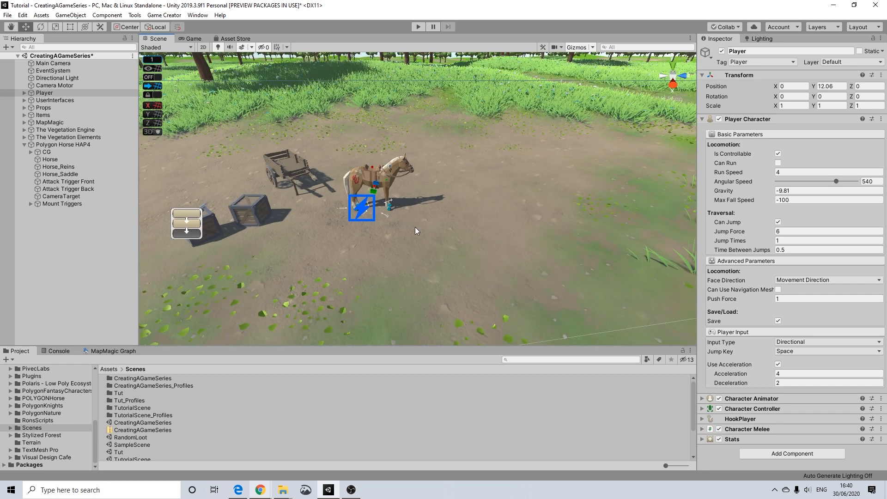
Step: Collapse the horse's hierarchy, expand Player, and examine its Equip, Combat and Movement child objects
click(24, 144)
click(25, 94)
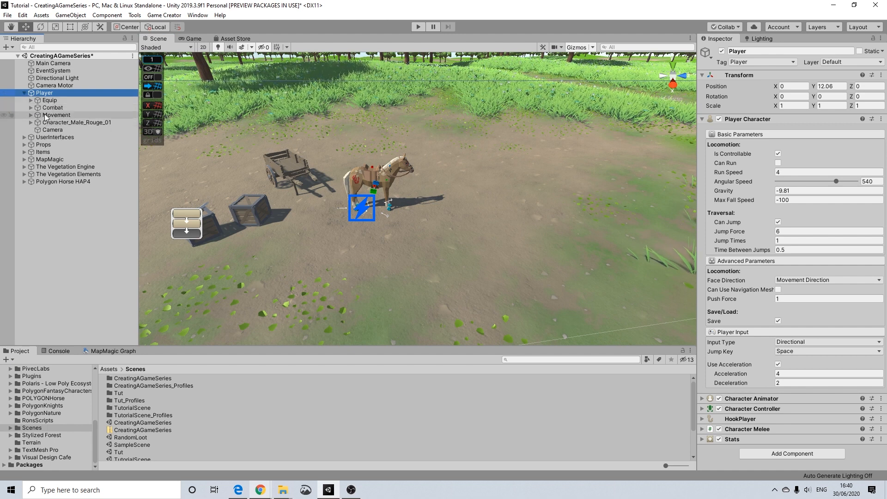
click(49, 102)
click(54, 108)
click(61, 115)
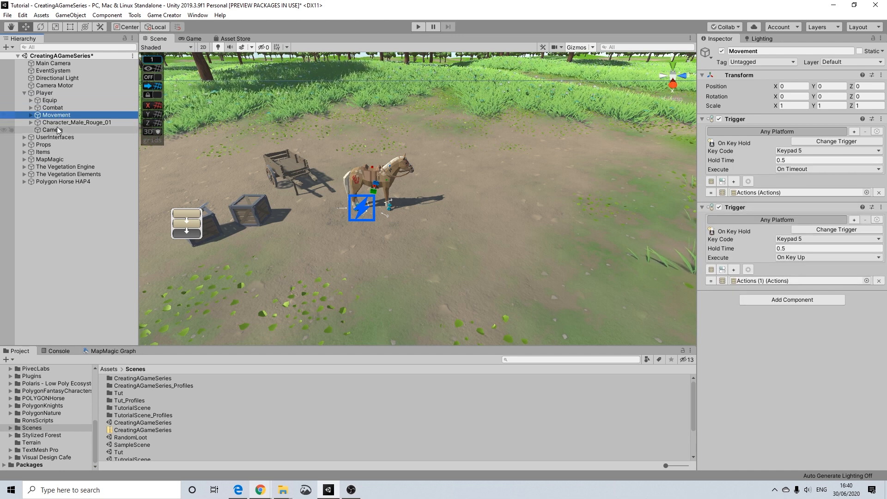
Step: Create an empty child object named HorseRiding under Player and place it directly below Movement
right_click(45, 93)
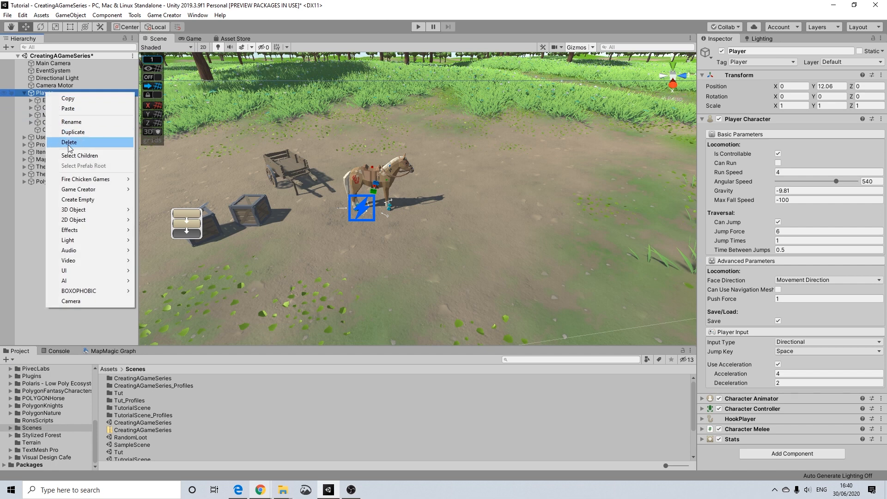
click(79, 202)
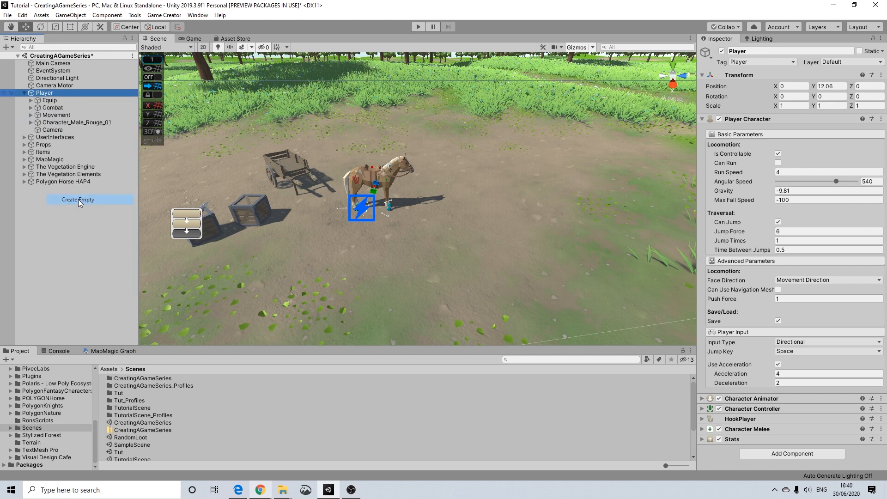
drag(59, 137, 60, 130)
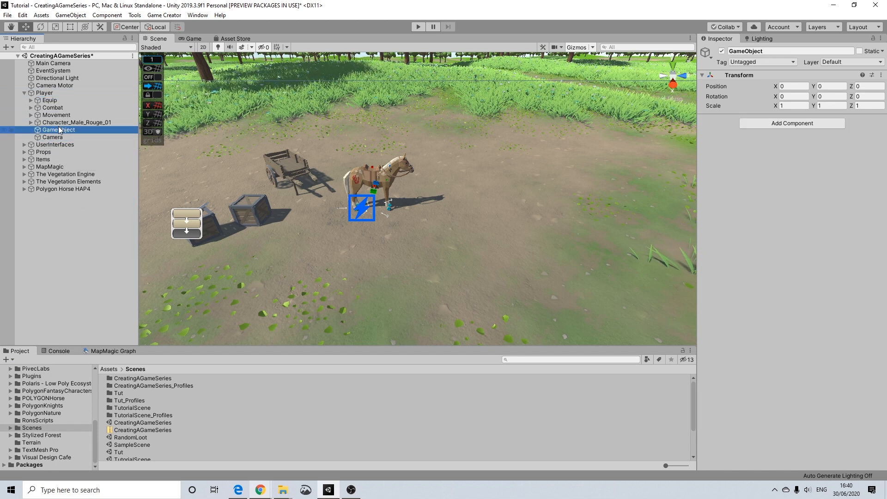
click(748, 51)
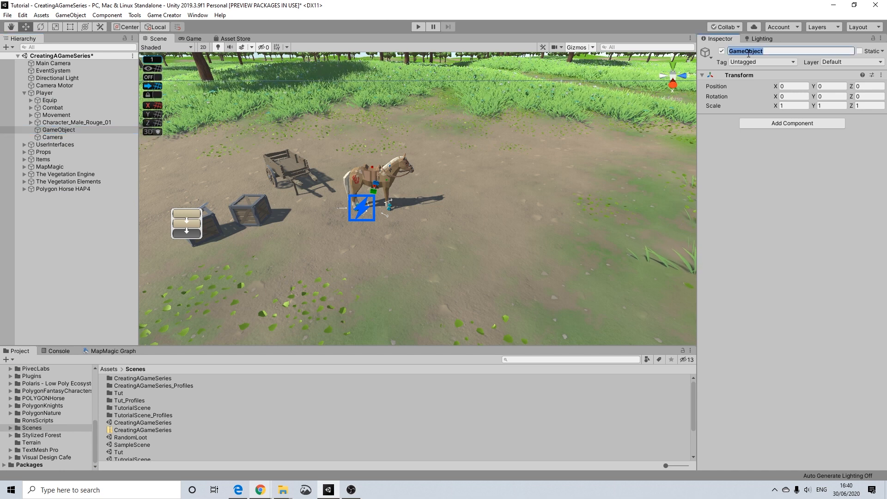
text(HorseRiding)
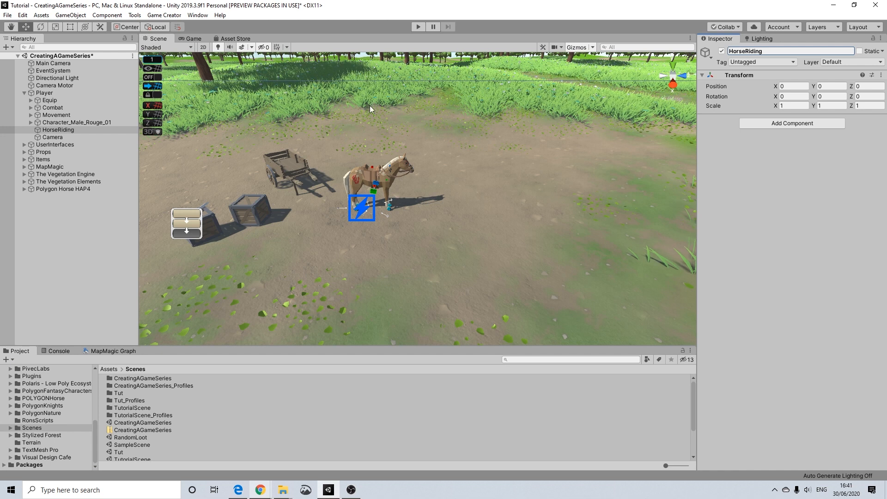
drag(64, 131, 68, 125)
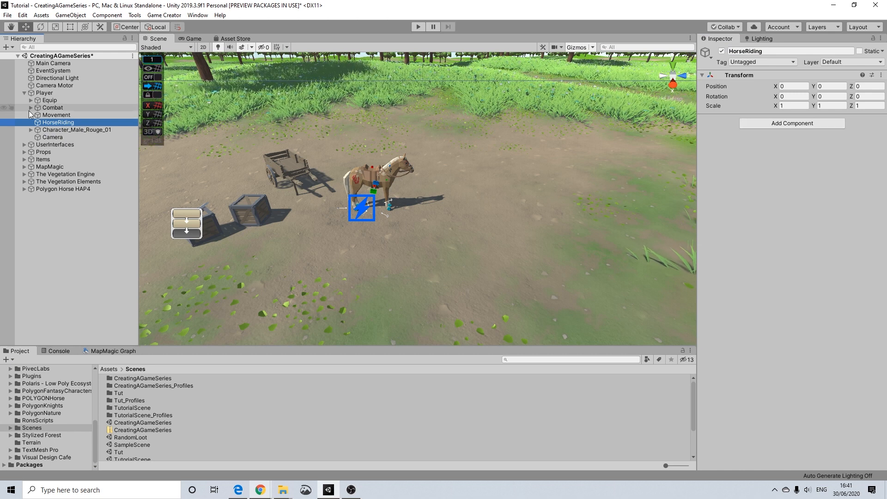
click(24, 92)
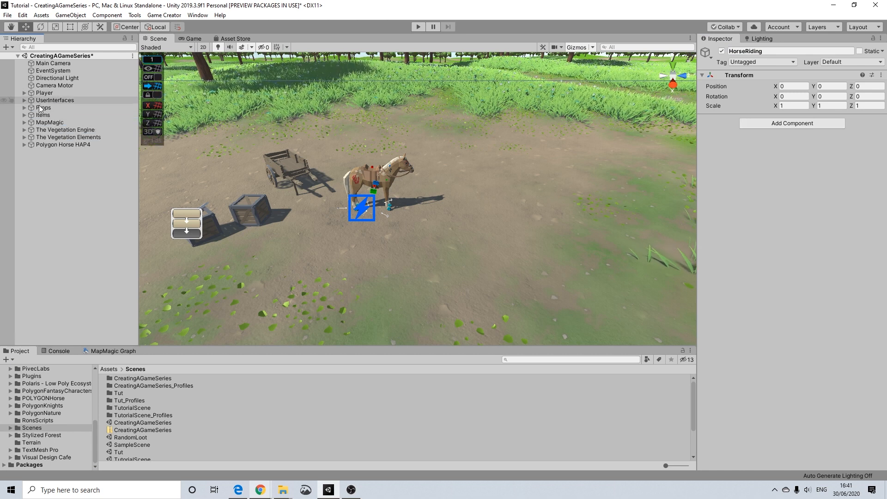
Step: Add a Game Creator Marker as a child of Polygon Horse HAP4
click(24, 145)
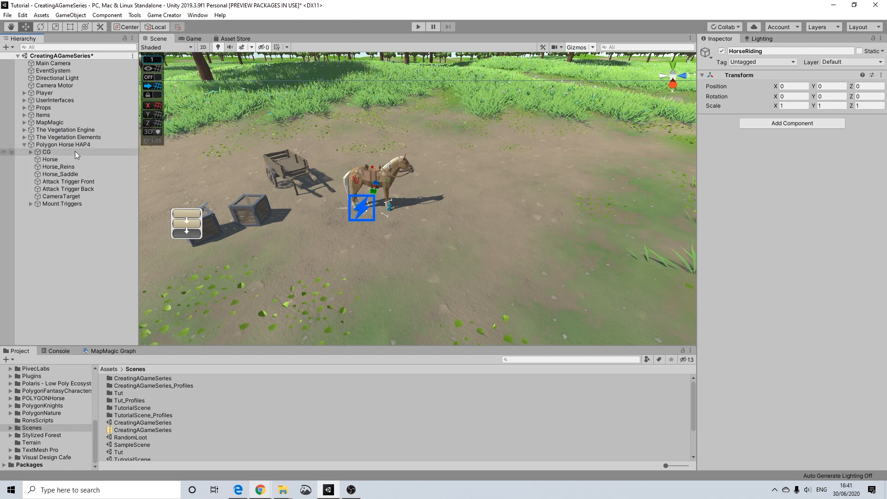
middle_drag(396, 203, 442, 203)
scroll(454, 204, up, 10)
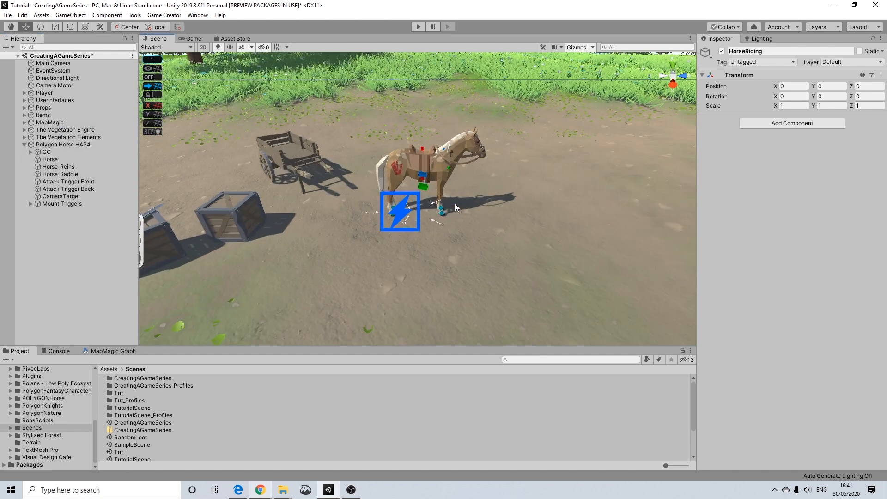
middle_drag(497, 206, 461, 218)
scroll(461, 219, up, 3)
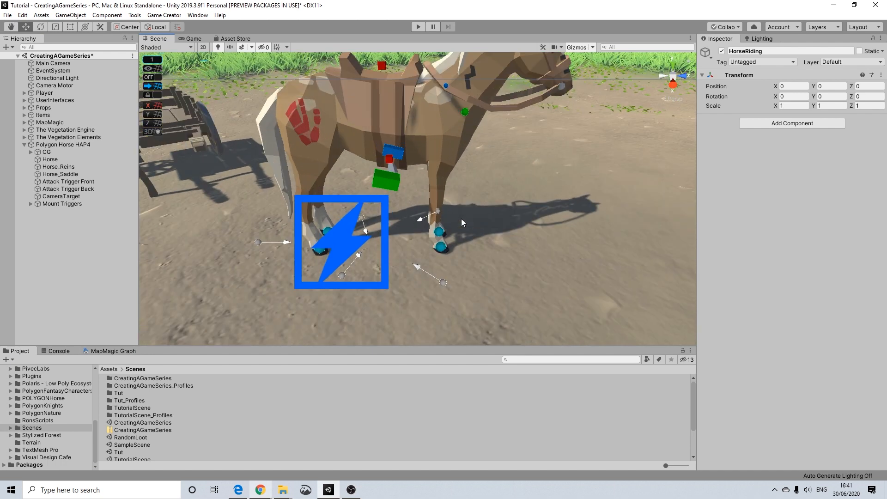
scroll(461, 218, down, 2)
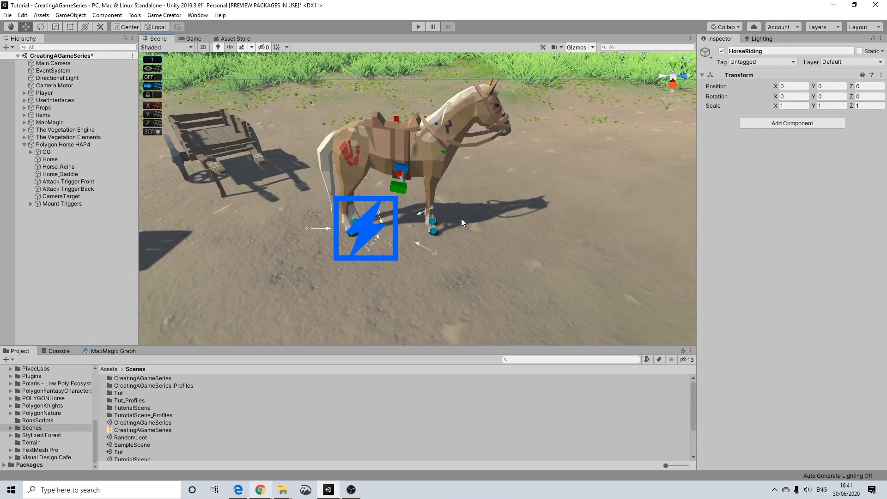
right_click(63, 146)
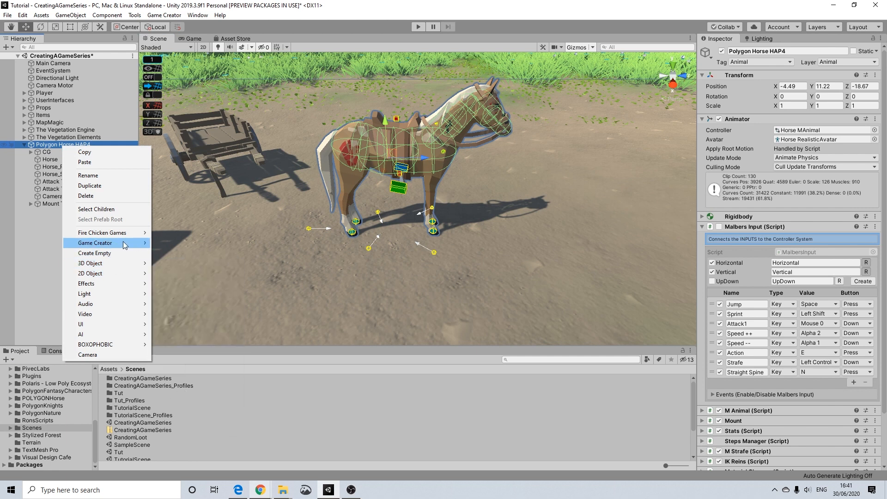
mouse_move(128, 246)
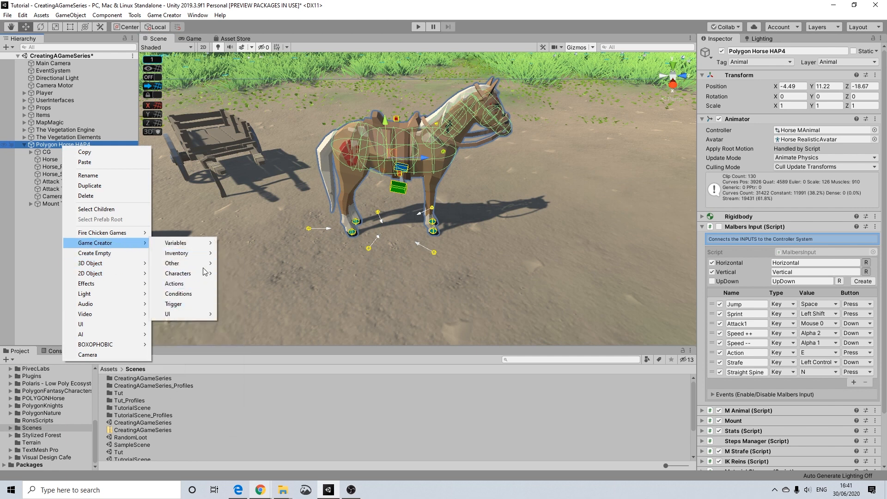
mouse_move(210, 244)
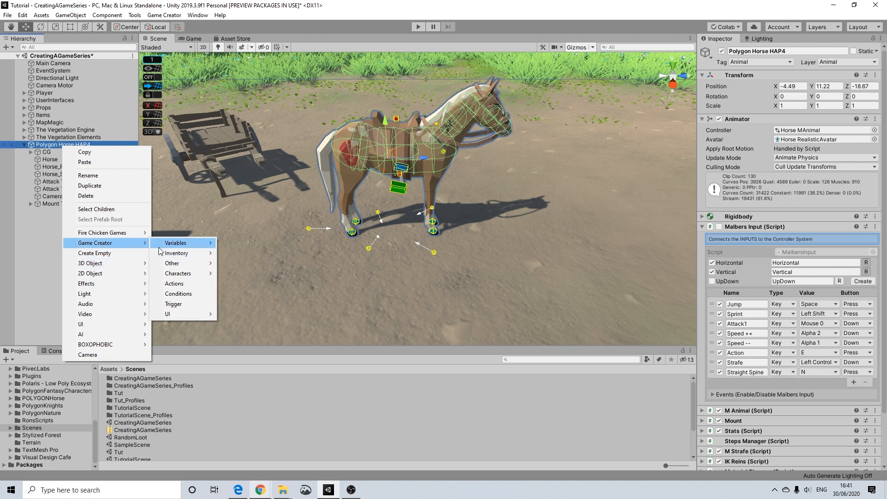
mouse_move(207, 266)
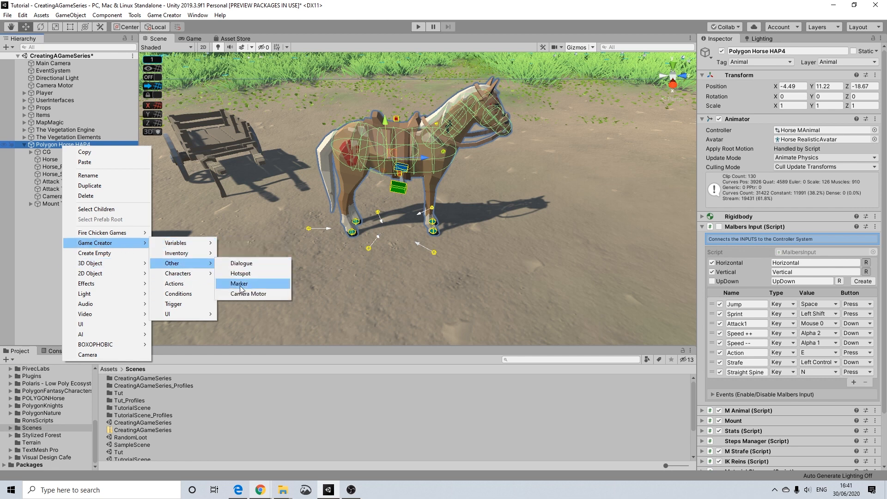
click(240, 283)
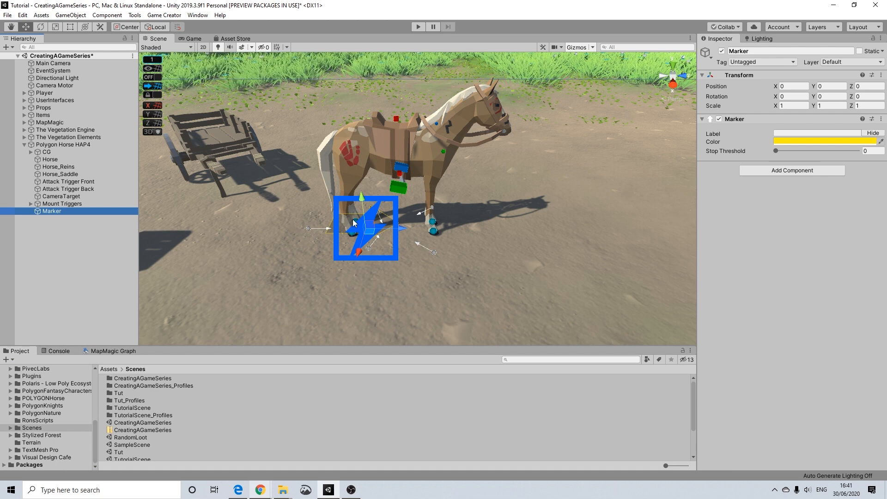
Step: Set the marker's Y rotation to -90 and its position to X 0.52 and Z 0.5, placing it beside the horse
click(822, 105)
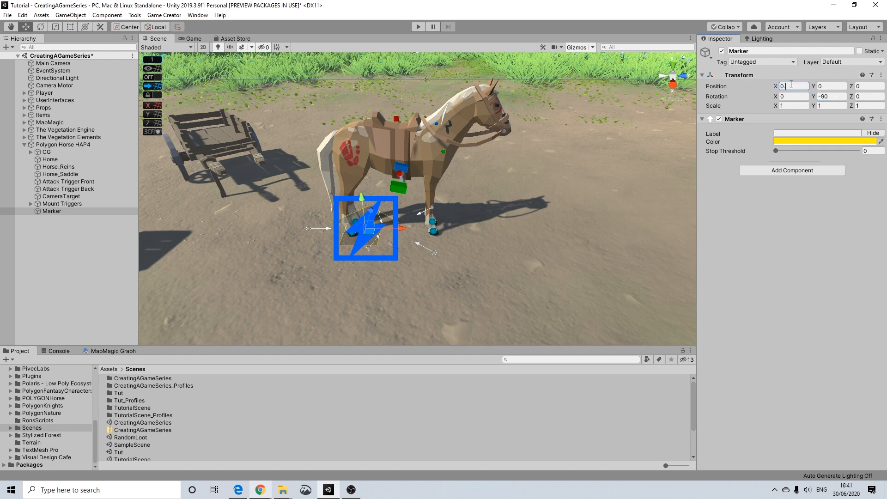
click(791, 85)
text(0.52)
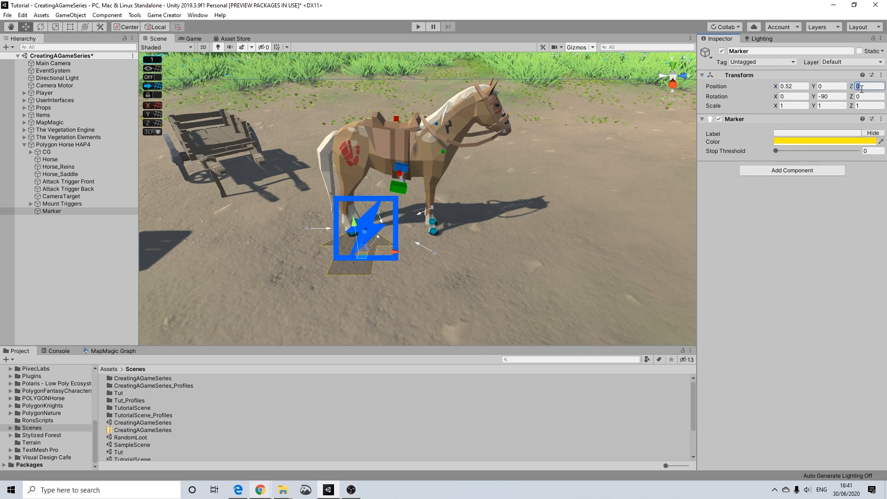
text(.5)
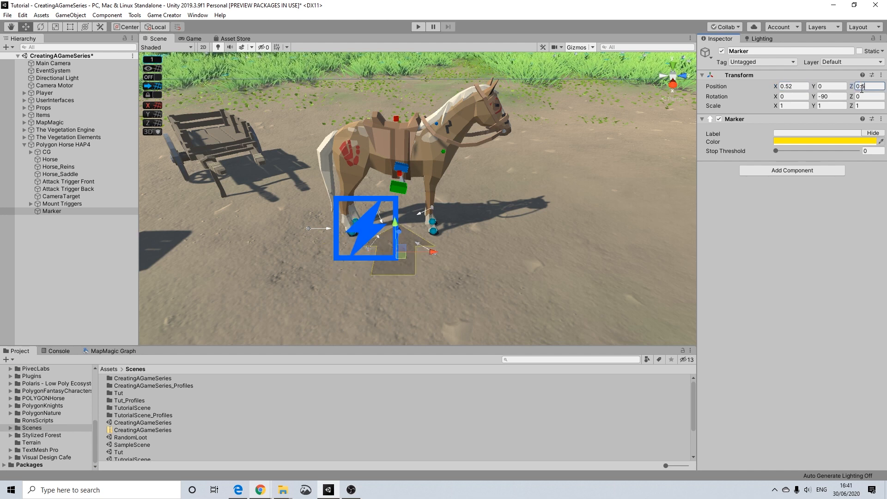
mouse_move(550, 183)
alt+mouse_down()
mouse_move(434, 155)
mouse_move(682, 156)
mouse_move(509, 200)
alt+mouse_up()
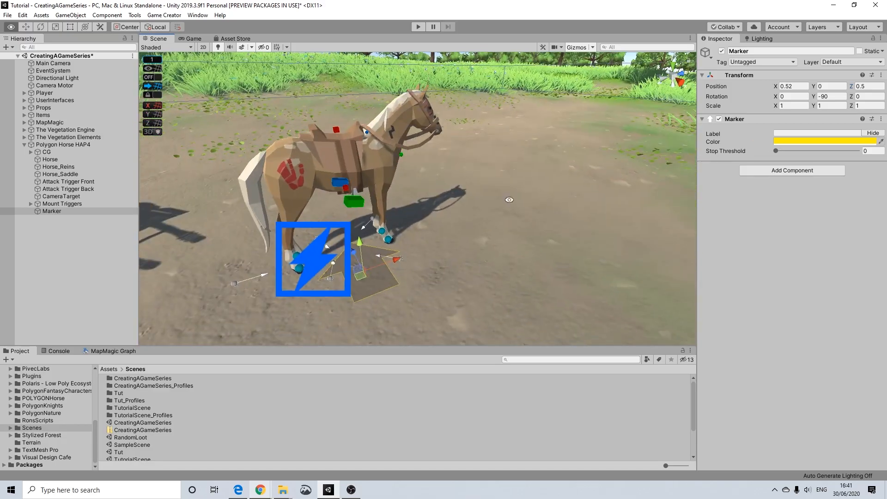
mouse_move(404, 254)
alt+mouse_down()
mouse_move(296, 245)
mouse_move(415, 252)
mouse_move(388, 260)
alt+mouse_up()
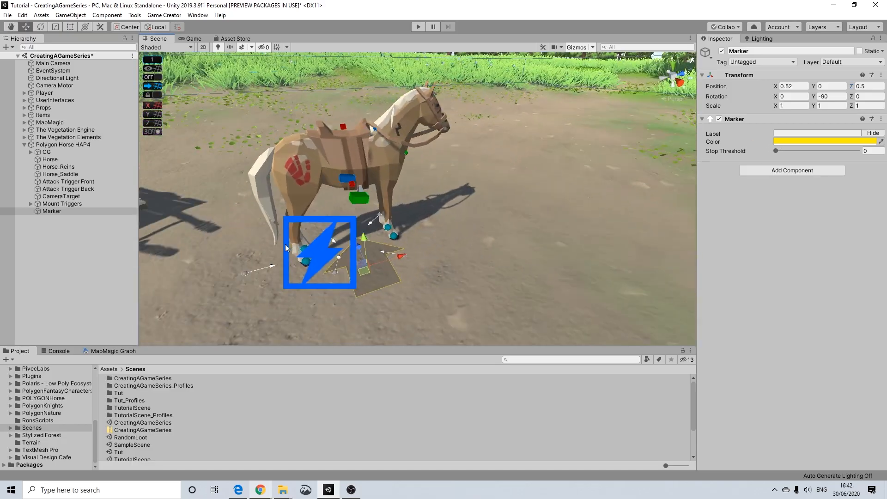
Step: Try moving Polygon Horse HAP4 together with its marker and undo the move
click(60, 145)
key(f)
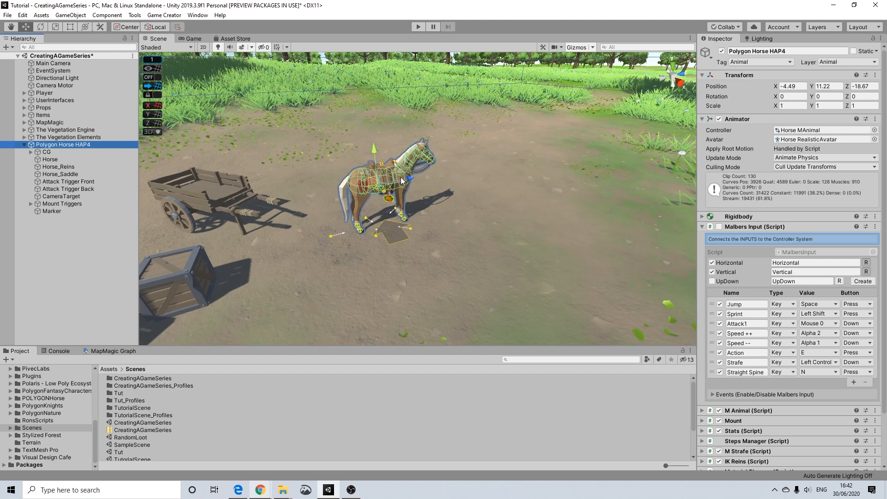
drag(411, 180, 443, 172)
key(ctrl+z)
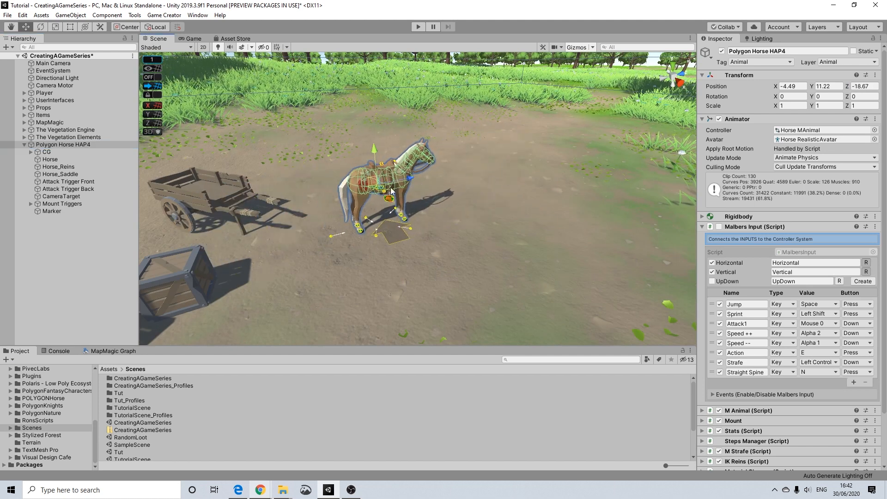
scroll(361, 219, up, 3)
scroll(361, 218, up, 4)
scroll(356, 221, down, 4)
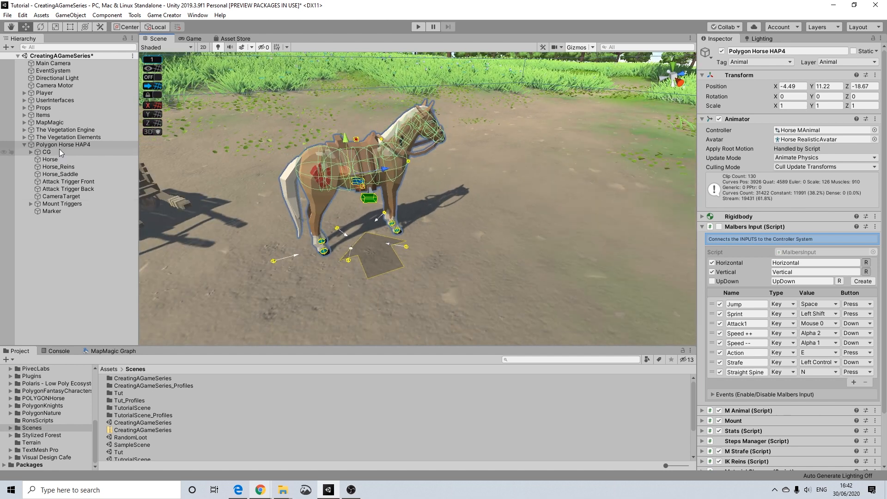
Step: Add a second Game Creator Marker as a child of Polygon Horse HAP4
click(47, 211)
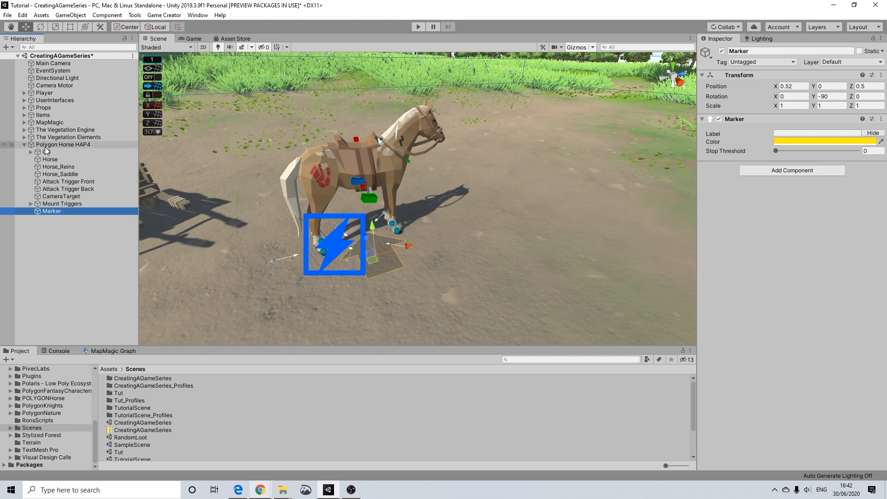
right_click(48, 145)
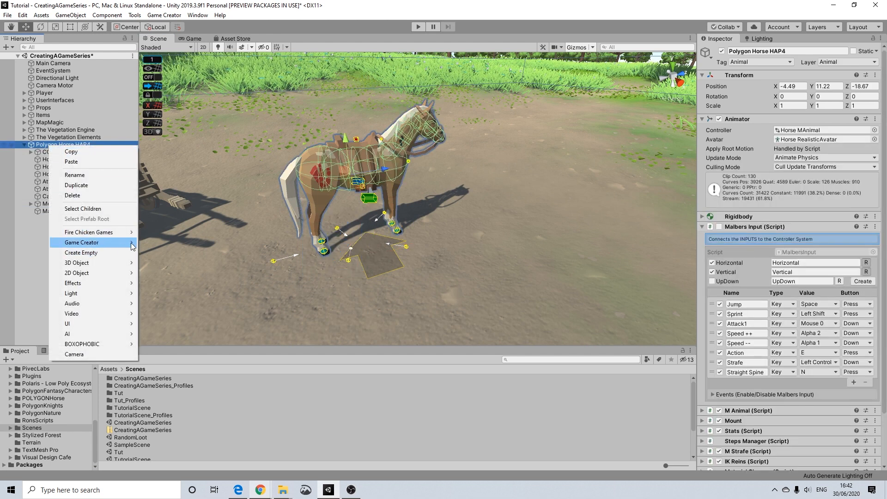
mouse_move(166, 263)
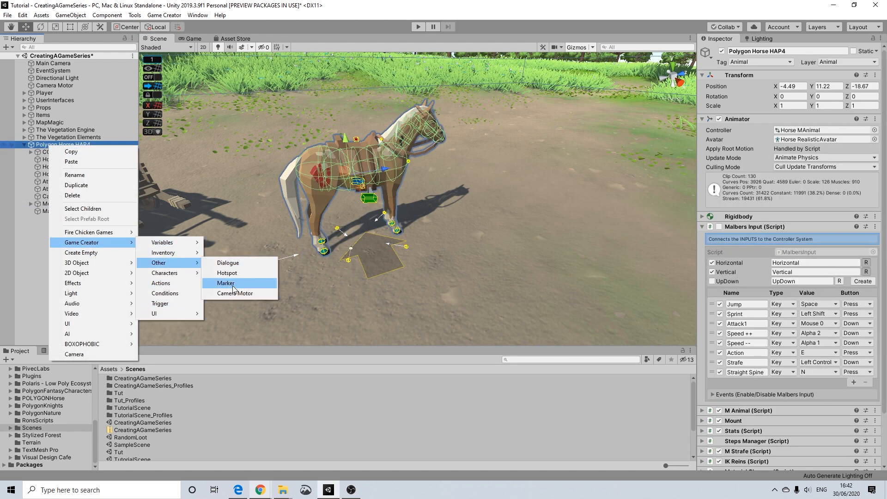
click(233, 287)
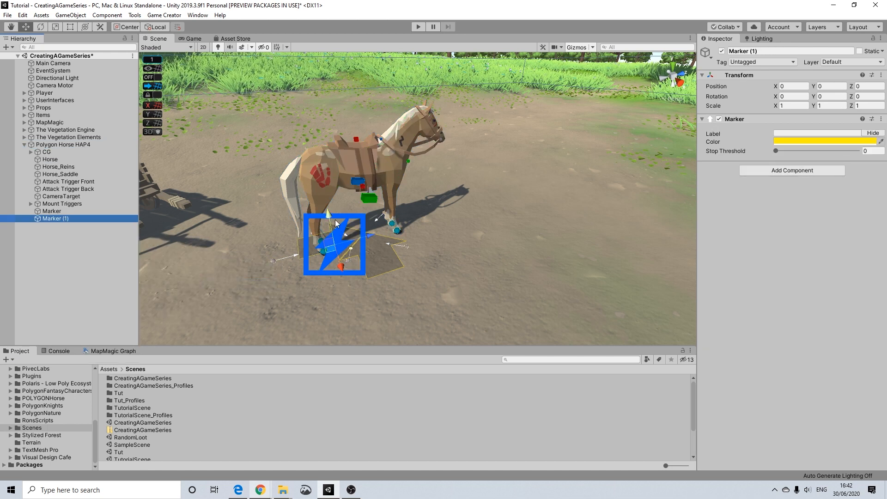
Step: Position the second marker above and ahead of the horse at X -0.1, Y 2.15, Z 3.07
mouse_move(328, 216)
mouse_down()
mouse_move(301, 141)
mouse_move(317, 134)
mouse_up()
middle_drag(354, 143, 355, 148)
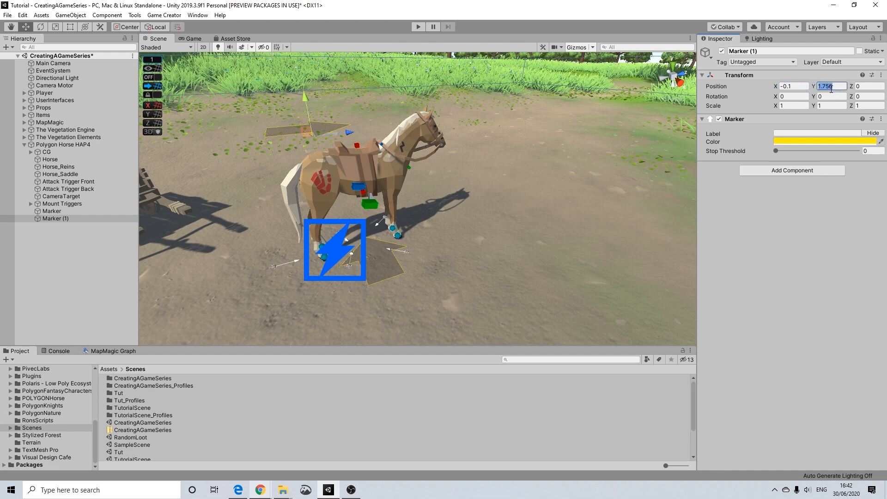
text(2.15)
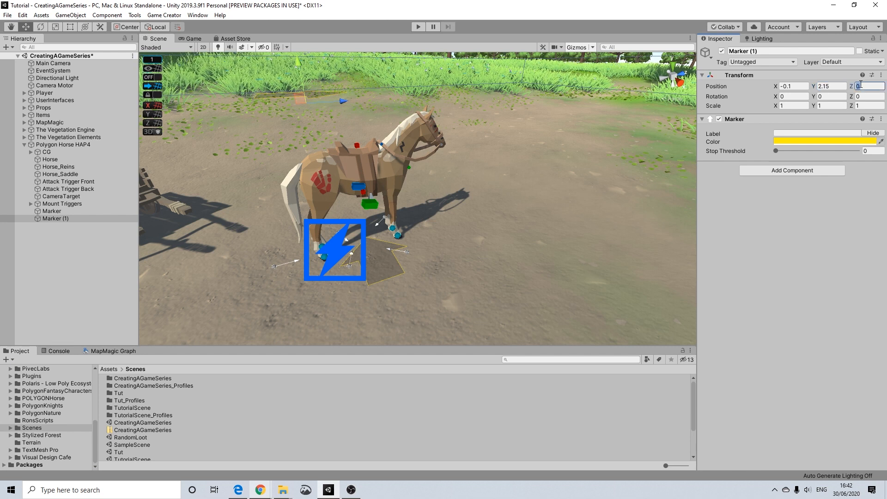
text(3.07)
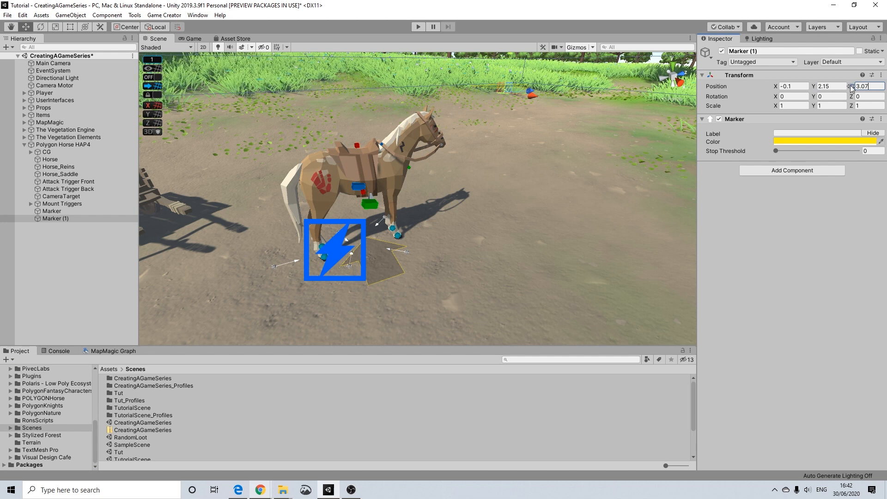
Step: Examine the second marker's placement relative to the horse from several angles and distances
alt+drag(556, 78, 517, 160)
scroll(518, 138, down, 5)
middle_drag(517, 119, 509, 134)
scroll(485, 145, up, 3)
alt+drag(462, 156, 446, 117)
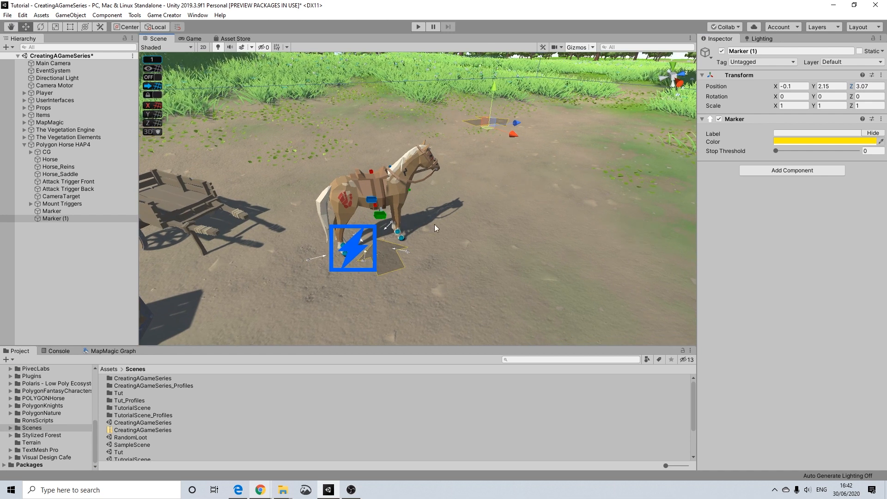
scroll(525, 173, down, 4)
alt+drag(526, 172, 492, 159)
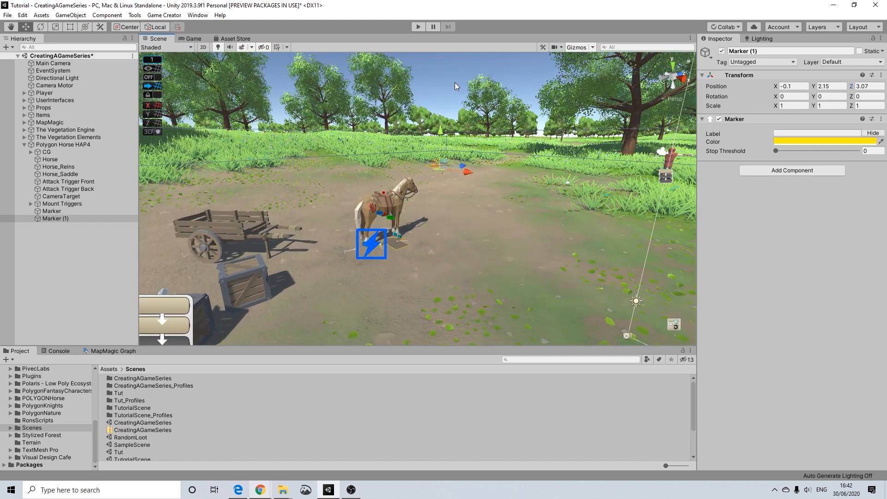
scroll(277, 245, up, 2)
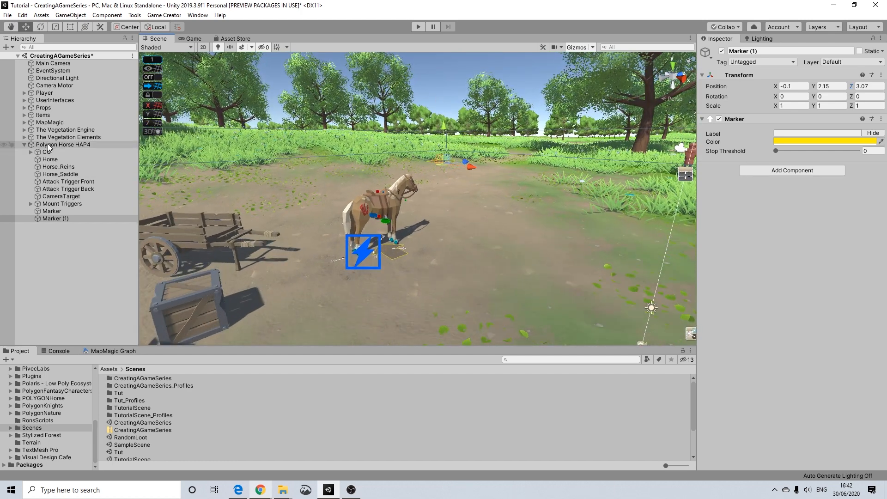
Step: Create an empty child object under Polygon Horse HAP4 and nest both markers inside it
right_click(48, 144)
mouse_move(92, 244)
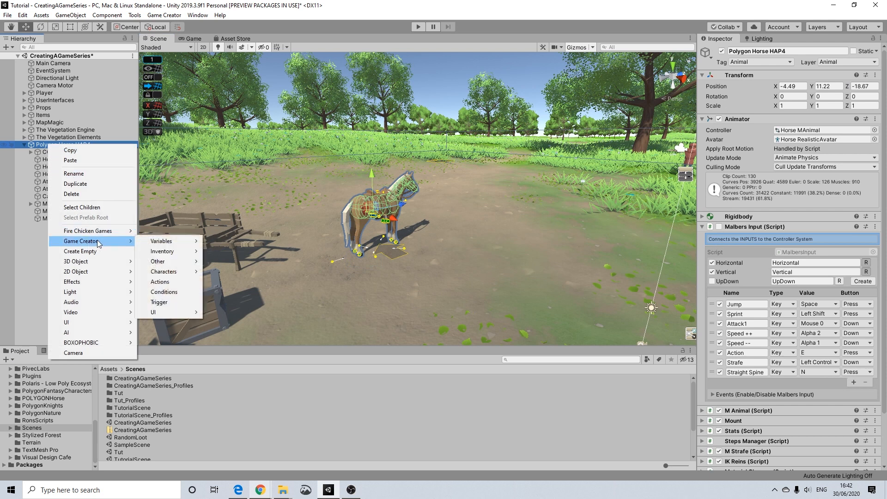
click(77, 251)
drag(52, 226, 57, 213)
click(55, 218)
key(shift+Down)
Step: Rename the empty parent object of the two markers MountTrigger
right_click(57, 213)
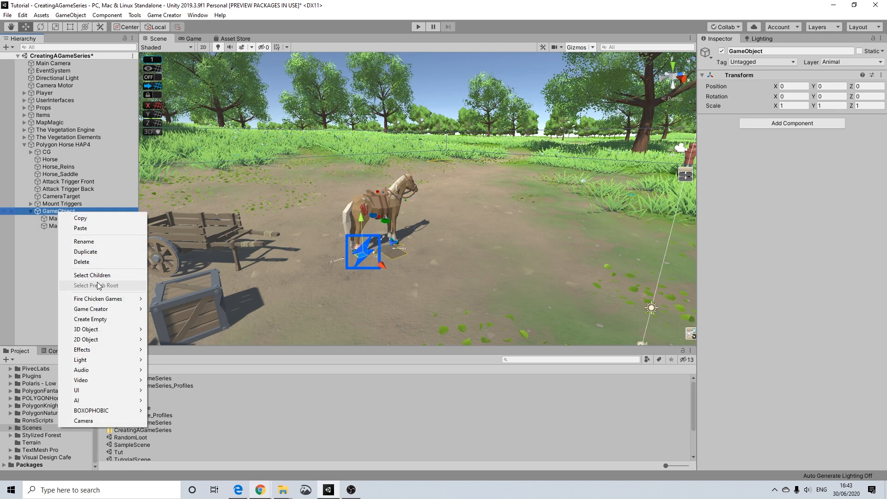
mouse_move(98, 299)
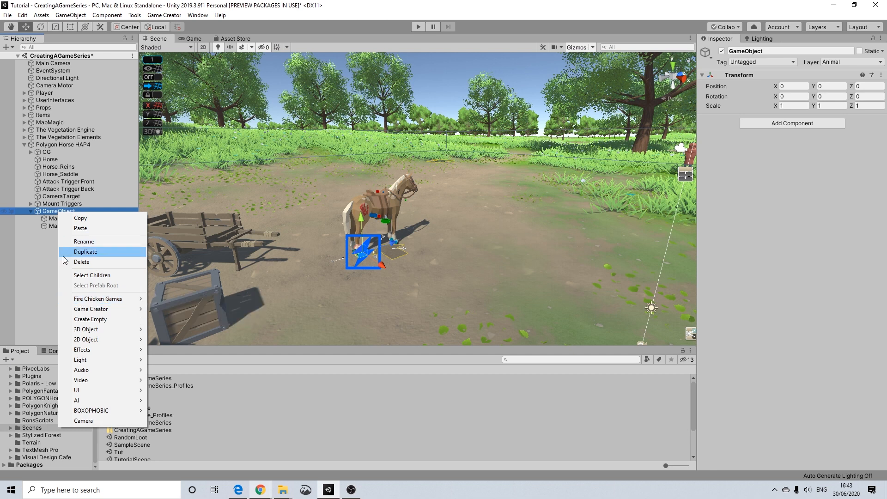
click(752, 55)
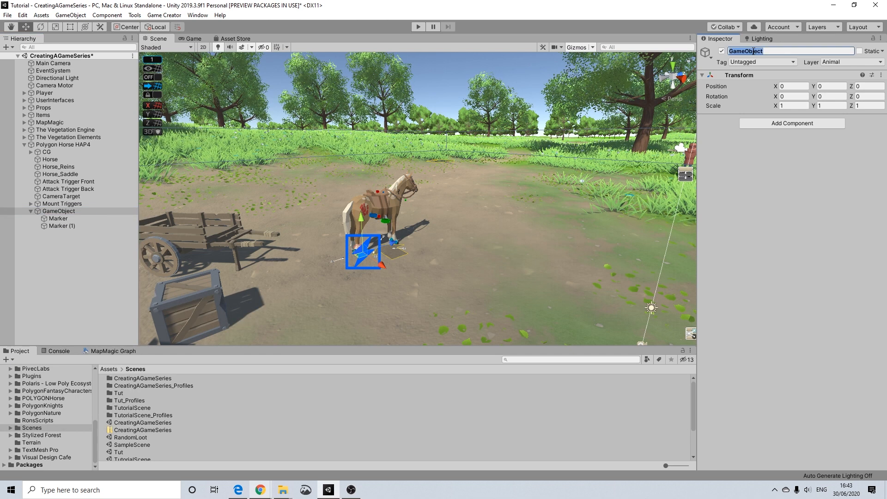
text(Trigger)
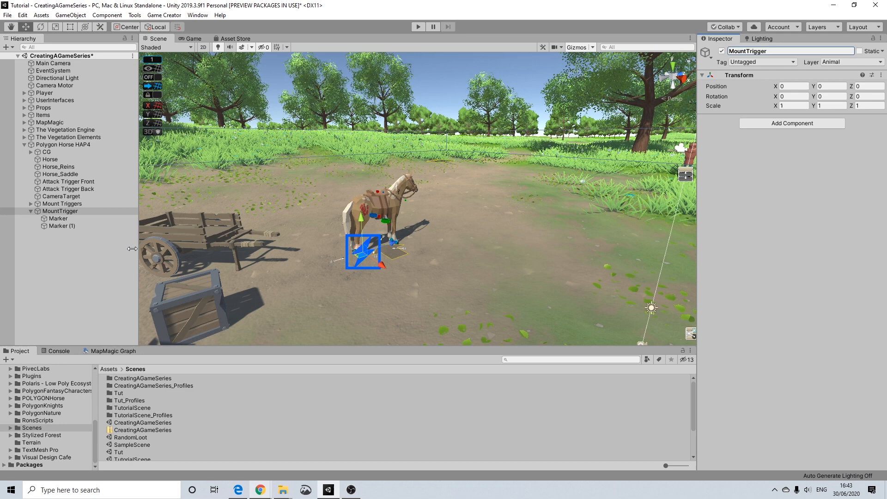
Step: Add a Game Creator Trigger component to the MountTrigger object
click(758, 123)
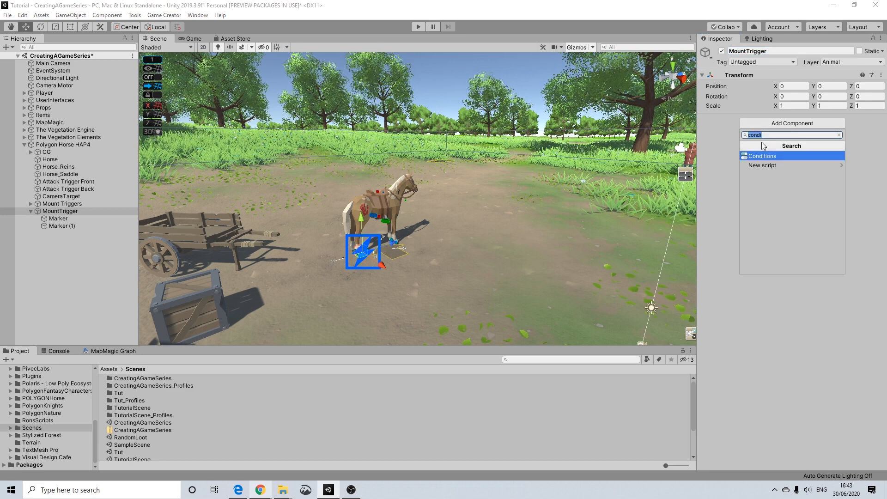
text(tr)
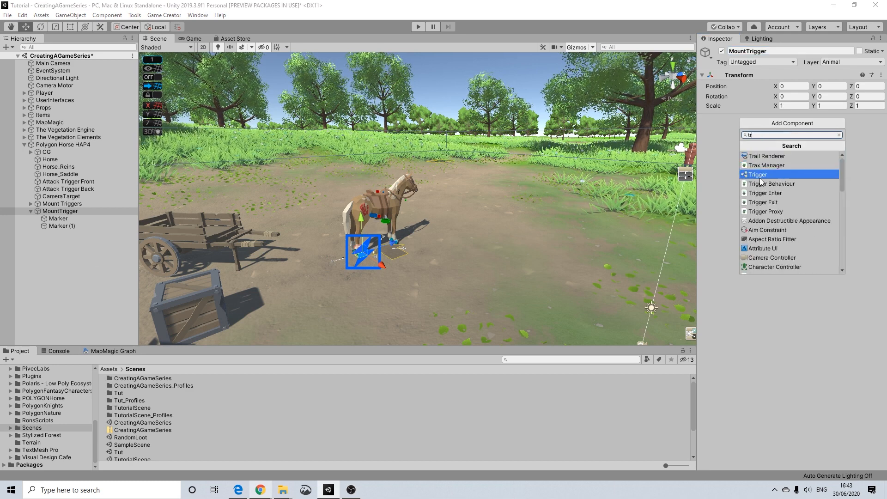
click(760, 175)
Step: Change the trigger type to On Player Enter and give it a Box Collider
click(794, 141)
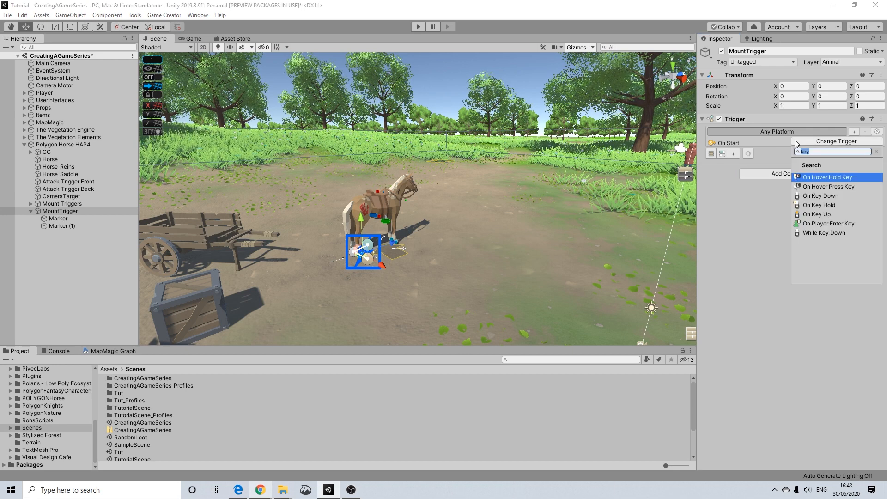
text(play)
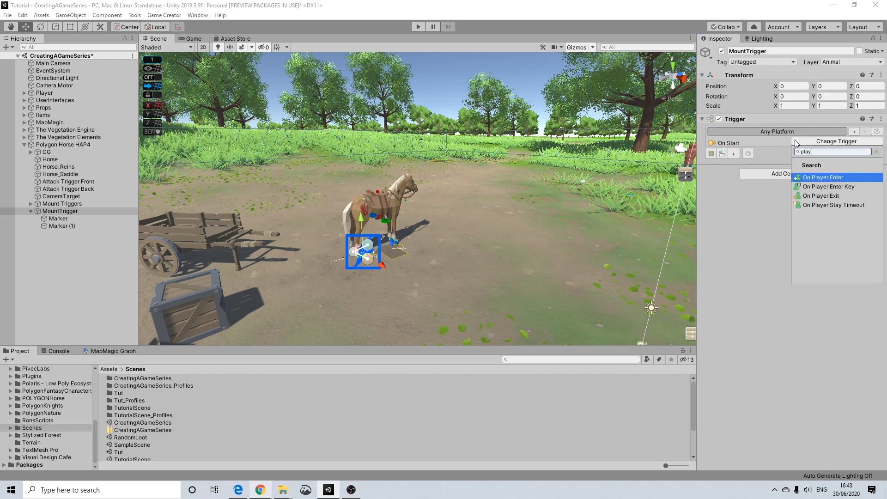
key(Return)
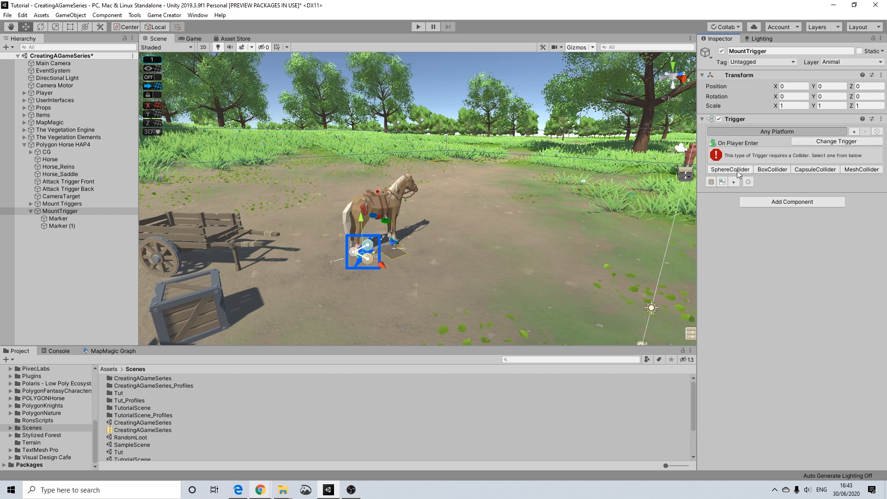
click(771, 169)
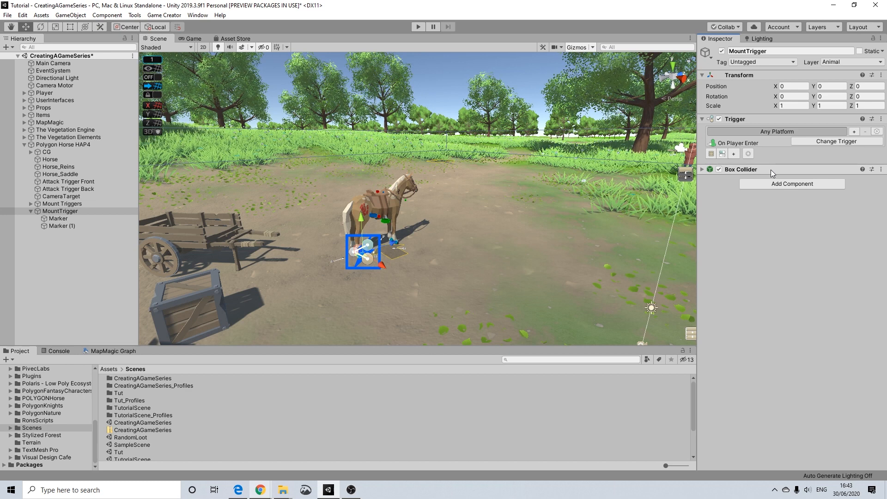
Step: Expand the Box Collider's settings and move the component above the Trigger component
click(702, 170)
alt+drag(396, 248, 317, 270)
scroll(317, 270, up, 5)
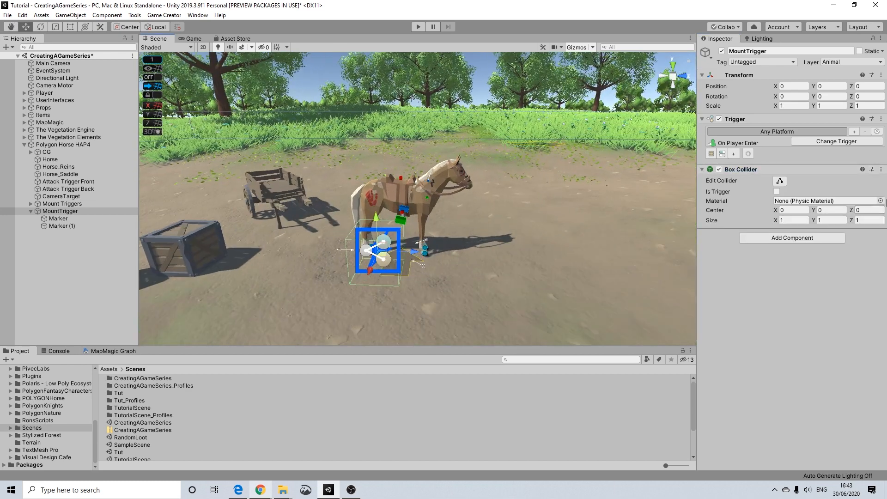
click(881, 173)
click(825, 204)
alt+drag(401, 227, 312, 294)
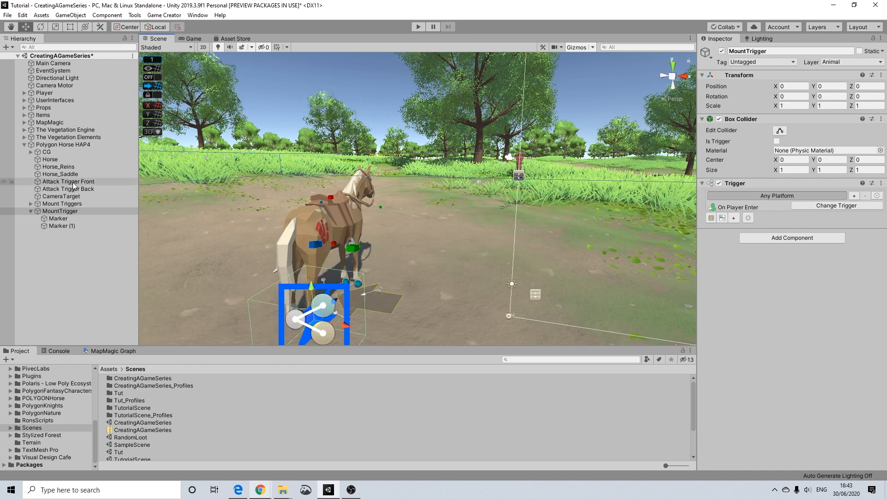
alt+drag(656, 176, 550, 216)
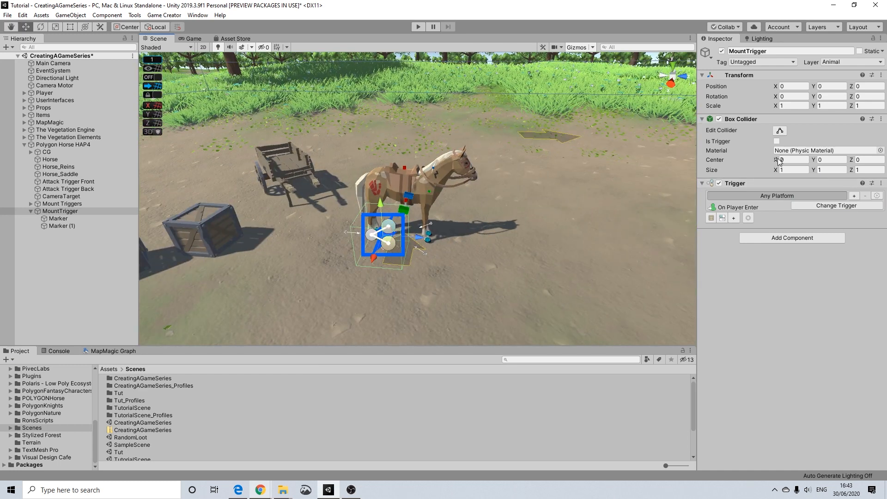
text(23.5)
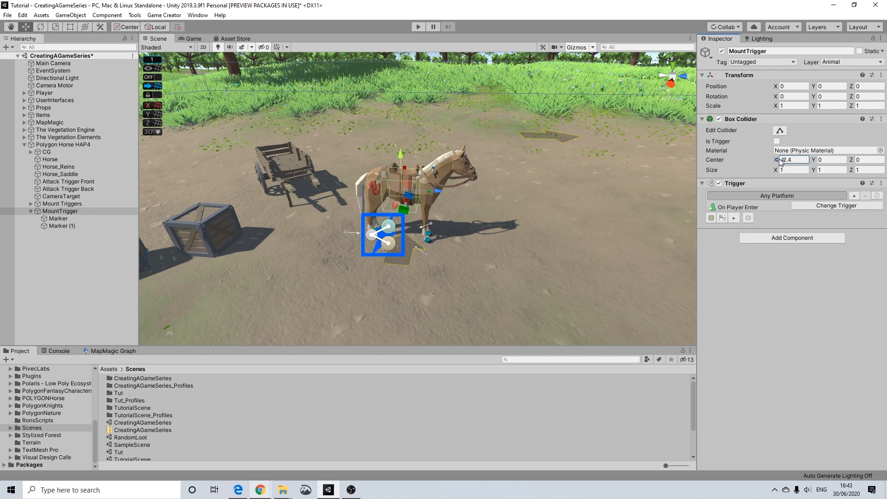
key(BackSpace)
key(BackSpace)
key(BackSpace)
text(0.6)
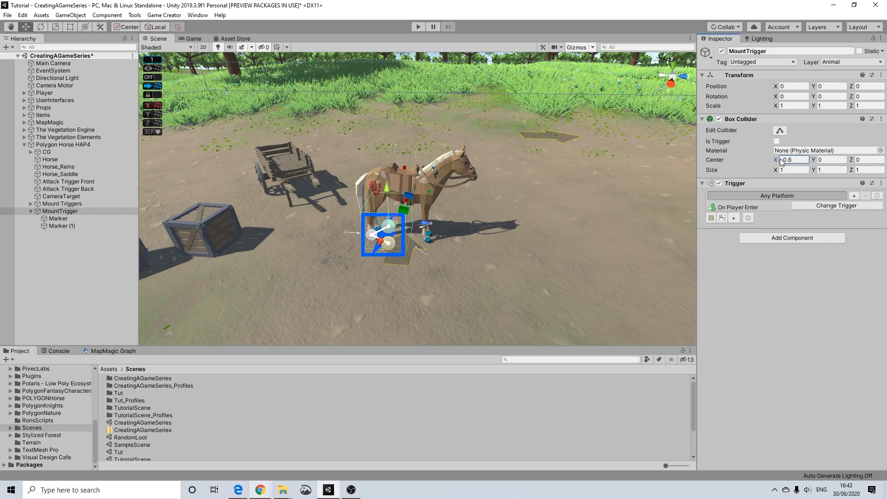
alt+drag(440, 162, 652, 207)
alt+drag(347, 199, 363, 104)
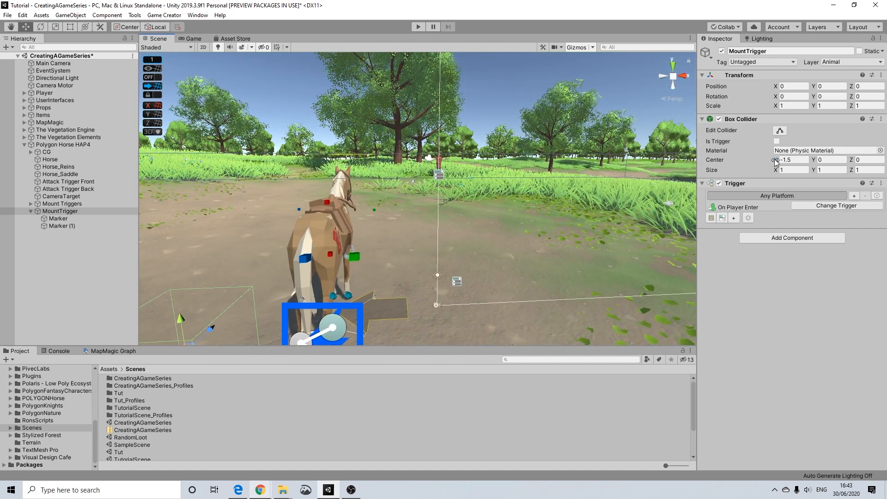
Step: Set the MountTrigger Box Collider's center to about X 0.51, Y 0.54 and Z 0.48, beside the horse
drag(776, 160, 876, 162)
alt+drag(633, 217, 397, 229)
drag(851, 161, 839, 167)
alt+drag(527, 222, 475, 245)
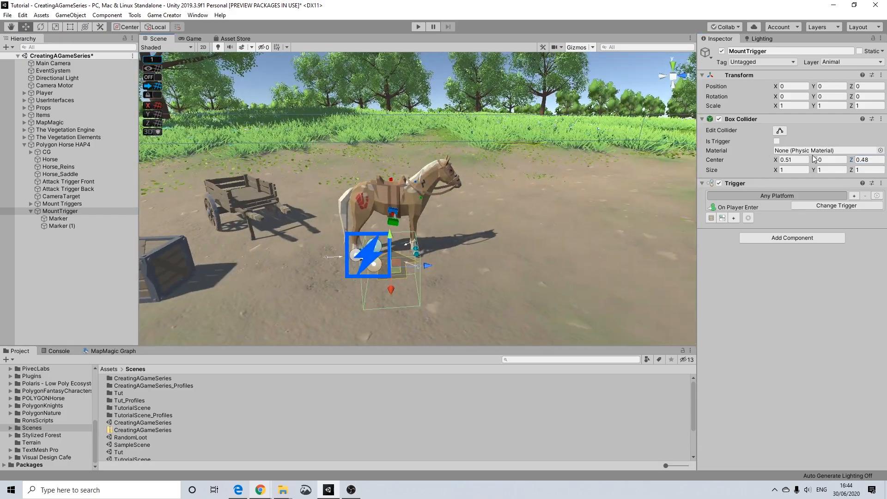
drag(814, 162, 823, 163)
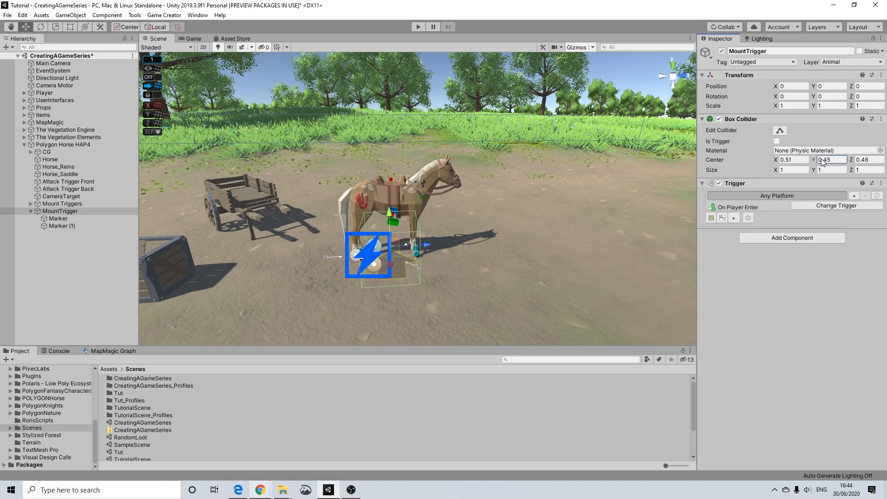
Step: Make the Box Collider a trigger and fine-tune its center to X 0.75 and Z 0.54
alt+drag(467, 207, 739, 145)
click(777, 141)
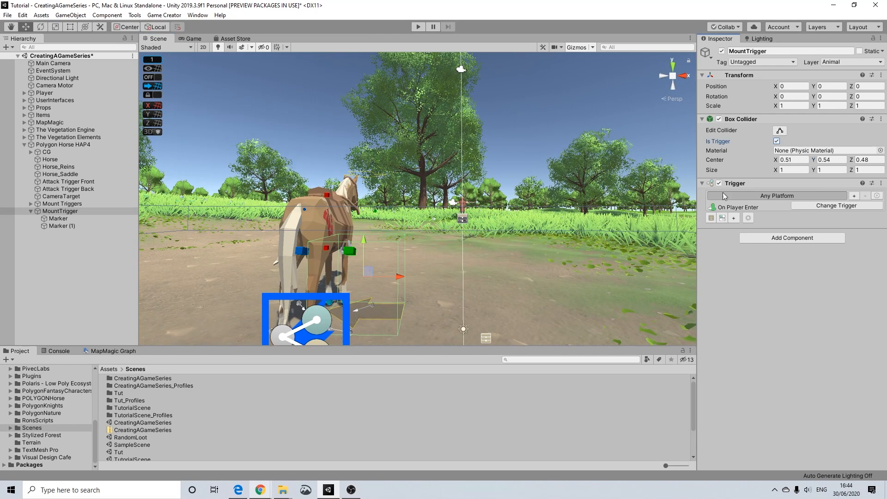
alt+drag(577, 211, 555, 223)
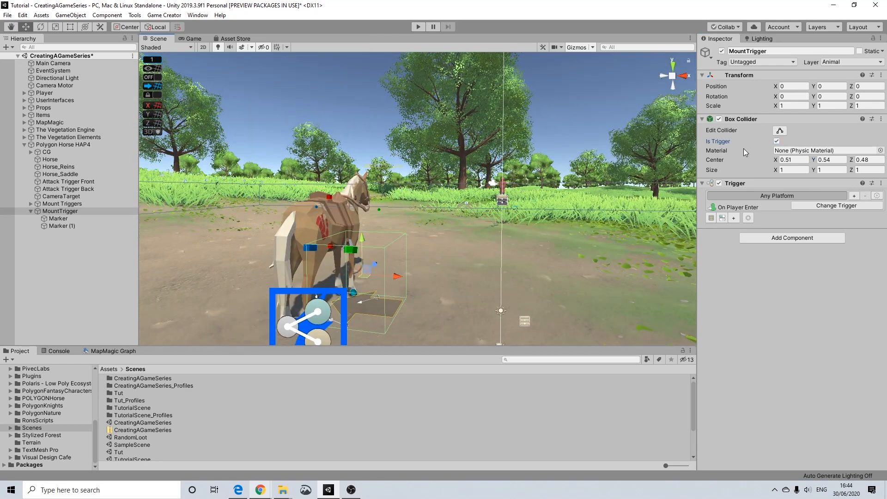
drag(776, 159, 784, 159)
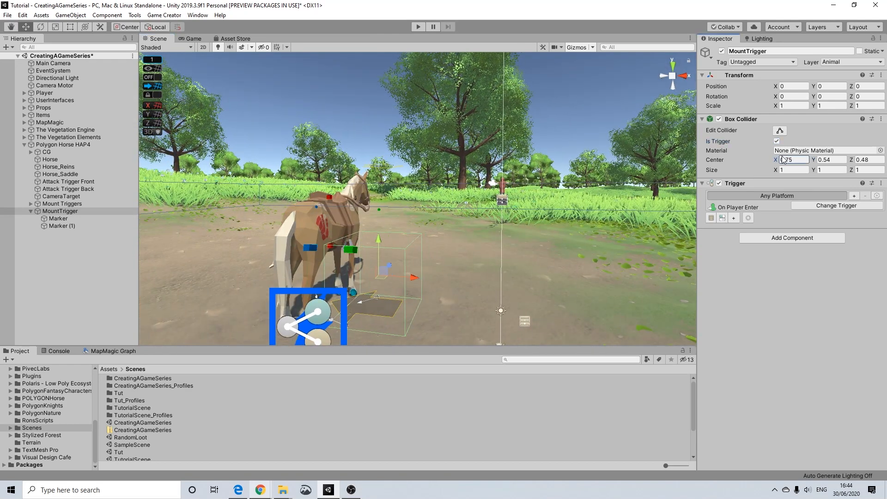
alt+drag(480, 261, 333, 298)
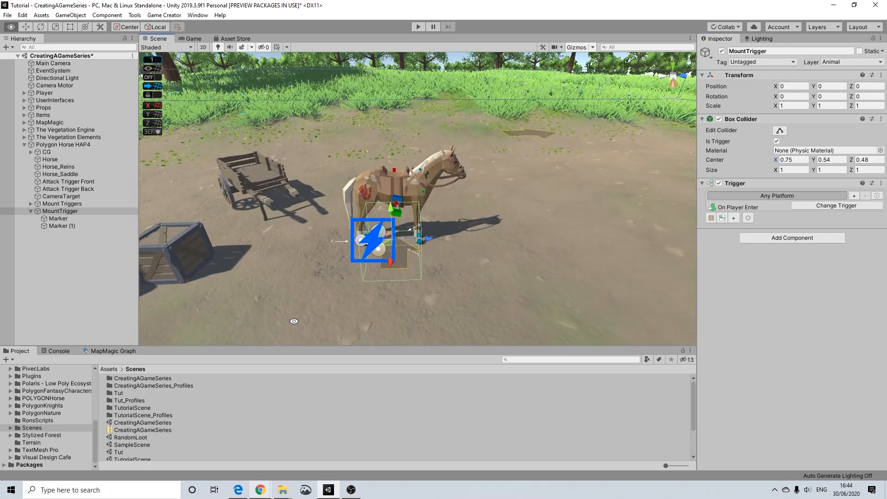
drag(854, 161, 857, 162)
alt+drag(640, 215, 721, 124)
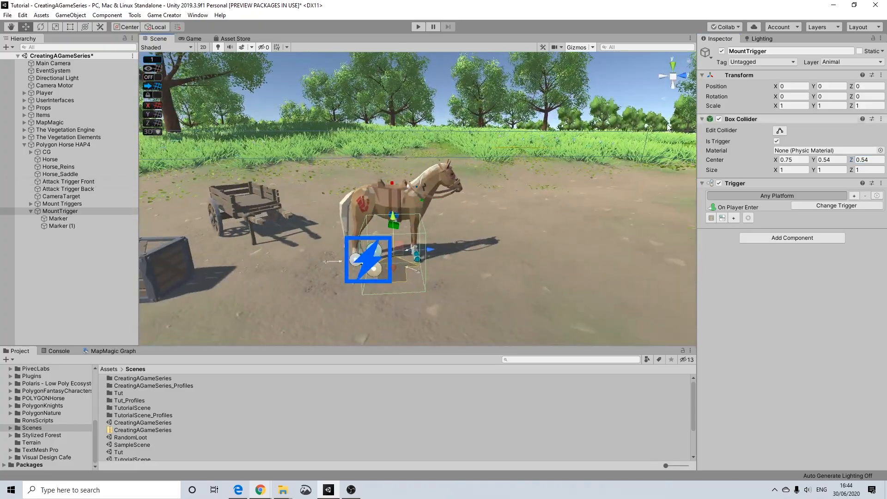
Step: Collapse the Box Collider's settings and create a new Actions object for the On Player Enter trigger
click(749, 119)
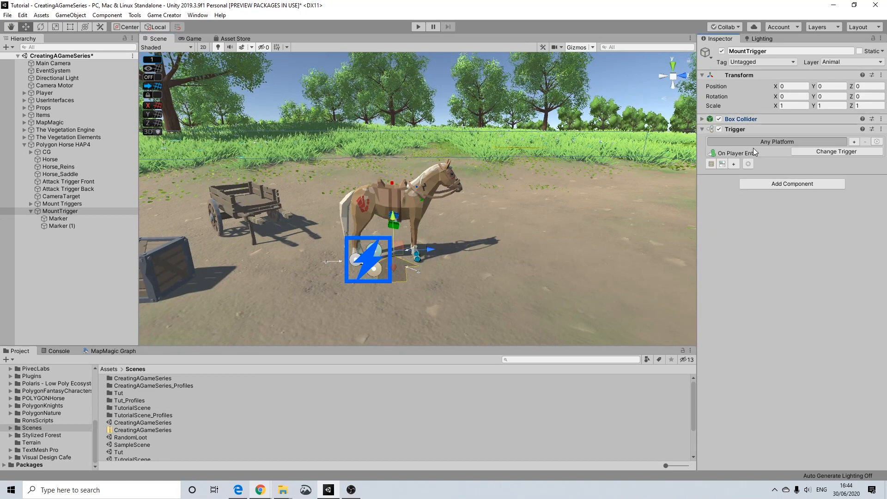
click(713, 164)
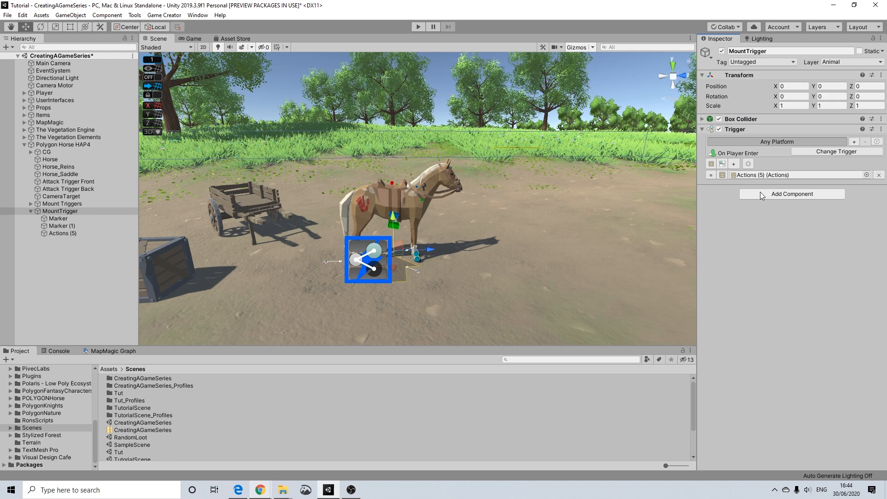
Step: Add a second Trigger component to MountTrigger, set to On Player Exit with an empty Actions slot
click(771, 194)
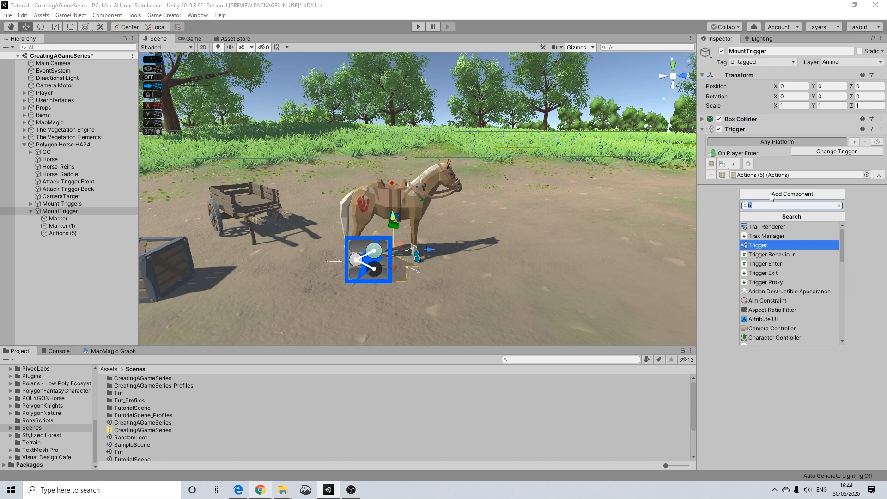
text(tri)
click(788, 226)
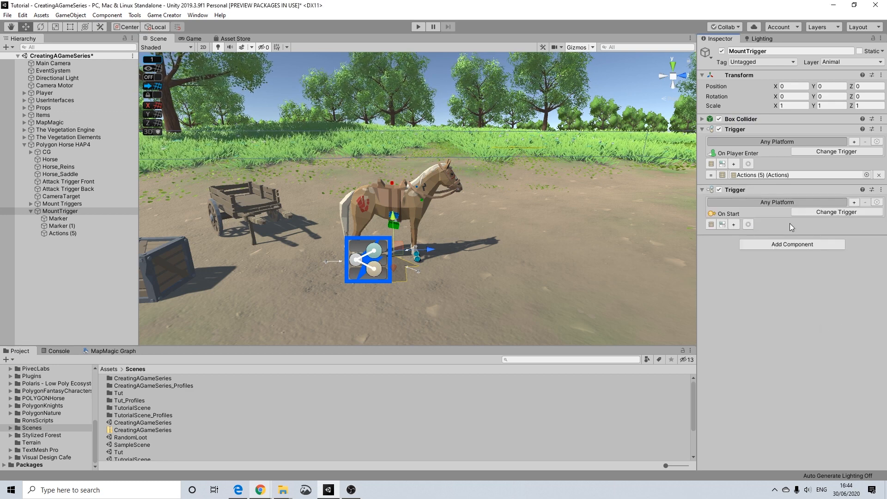
click(807, 215)
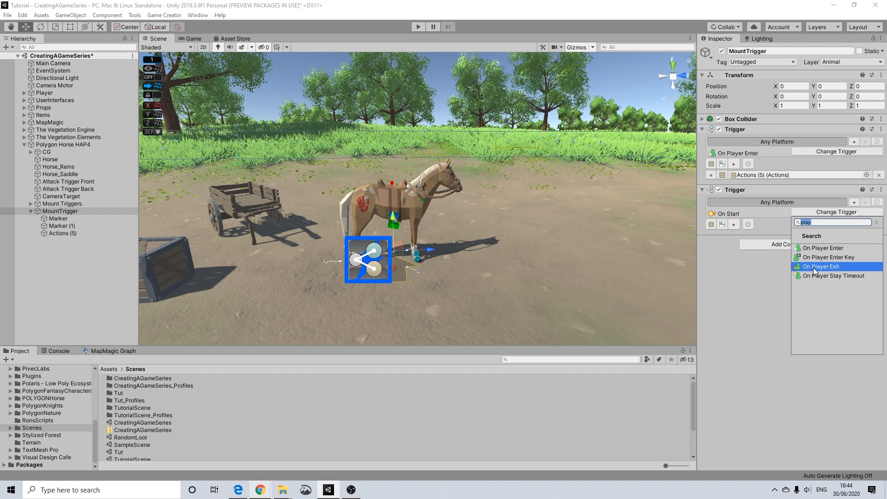
click(813, 267)
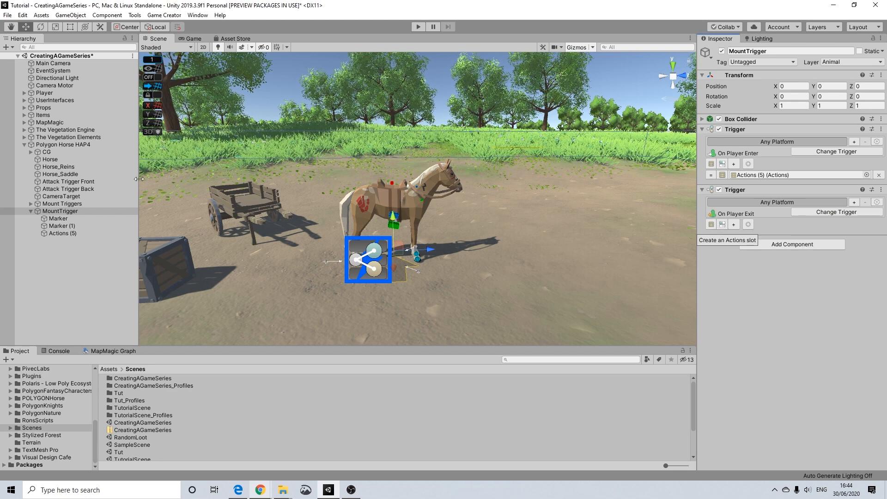
click(733, 224)
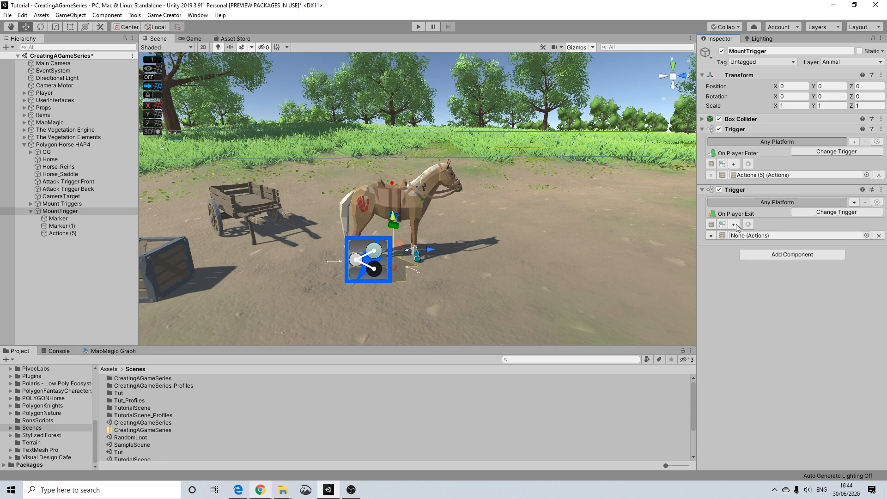
Step: Add a Set Active action to Actions (5) that activates the Player's HorseRiding object
click(68, 233)
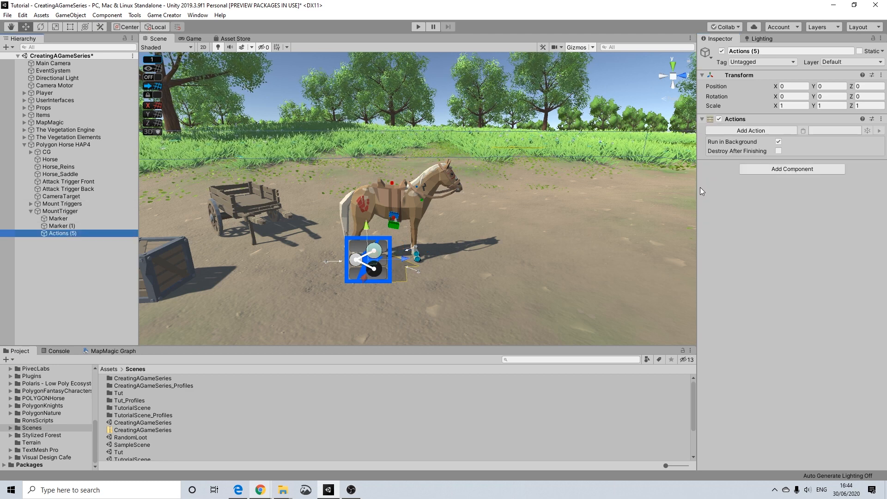
click(751, 134)
text(set)
click(738, 195)
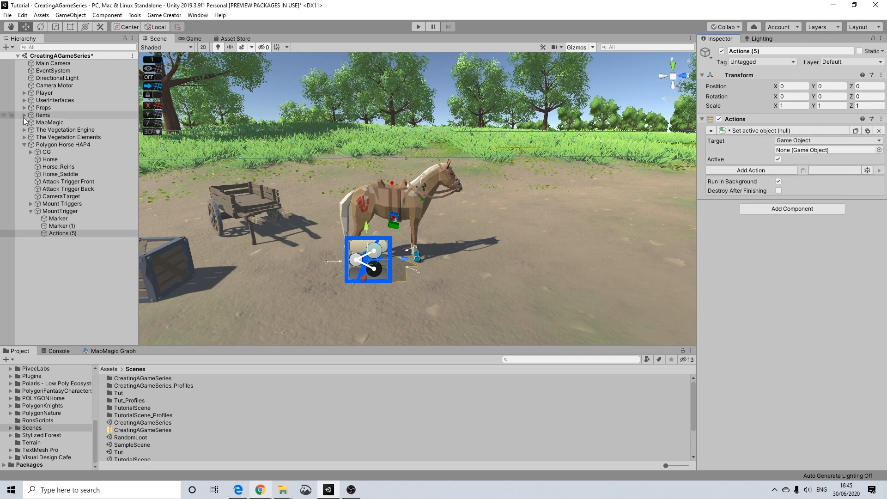
click(25, 93)
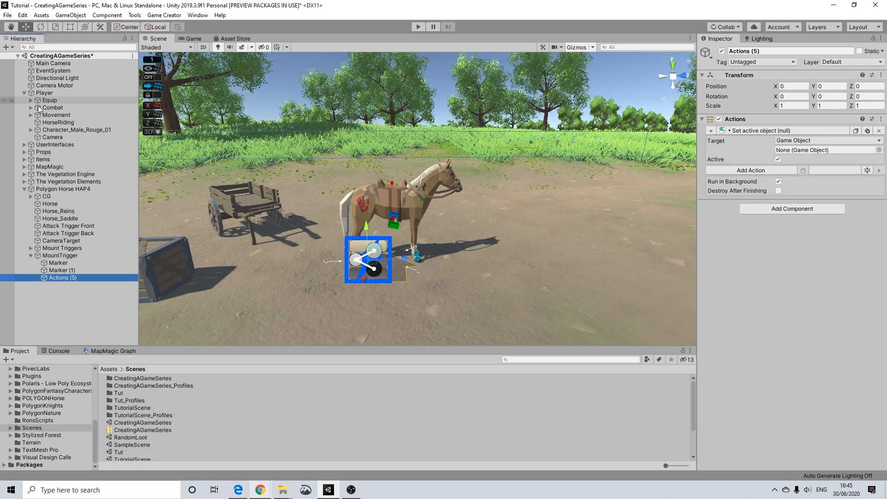
drag(53, 123, 804, 152)
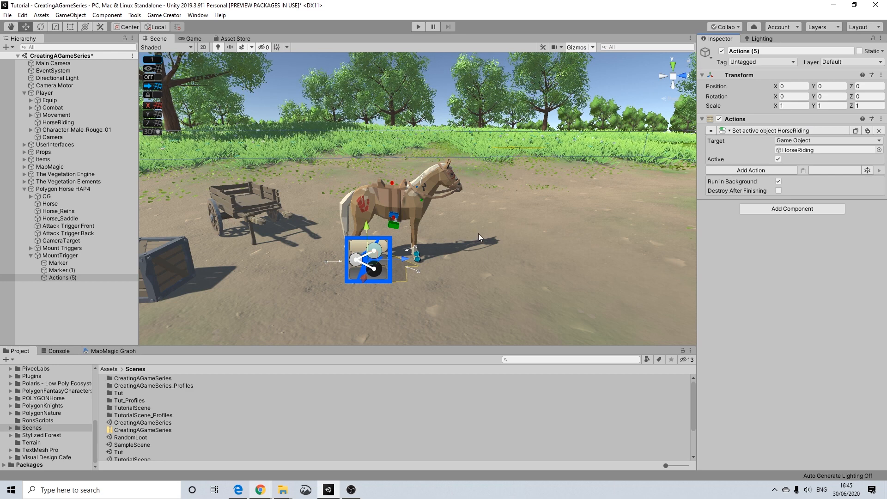
Step: Duplicate Actions (5) and assign the copy to the On Player Exit trigger's empty Actions slot
click(60, 277)
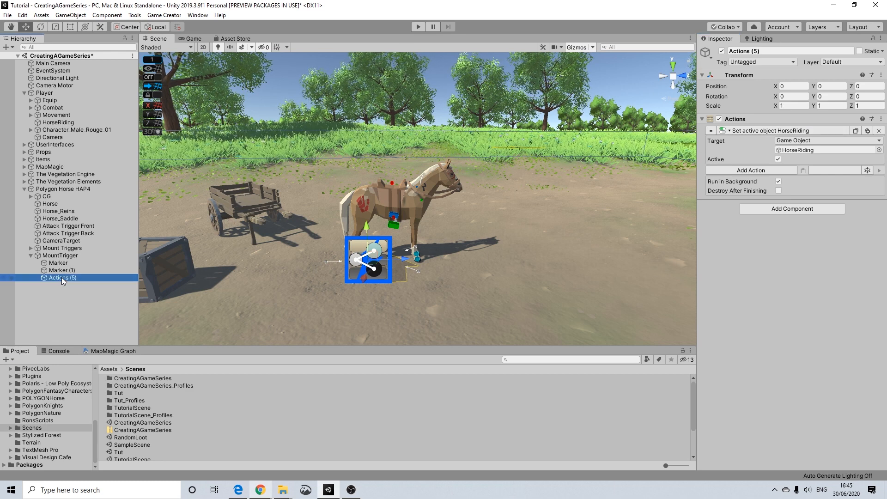
key(ctrl+d)
click(60, 256)
drag(68, 287, 814, 239)
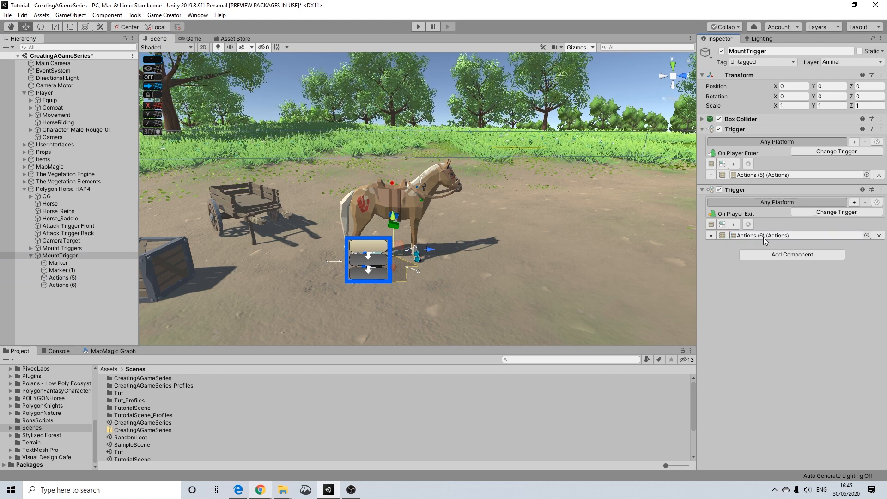
Step: Make the action in Actions (6) set the HorseRiding object inactive
click(75, 285)
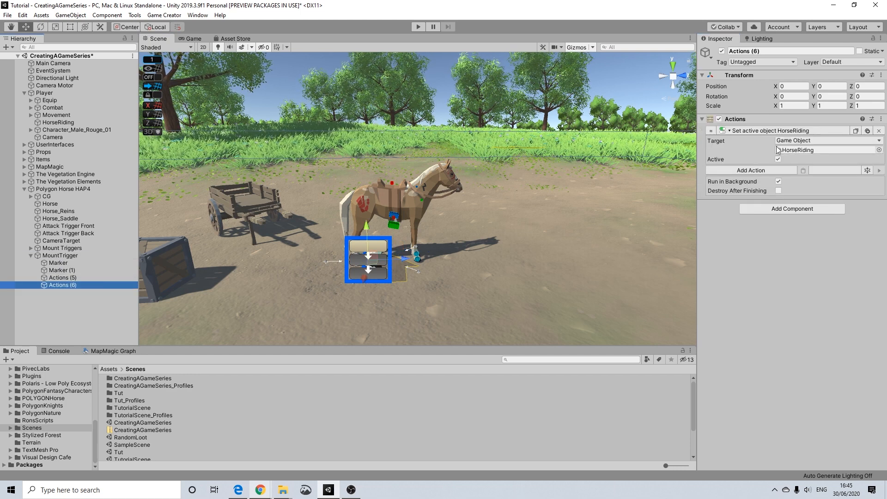
click(778, 159)
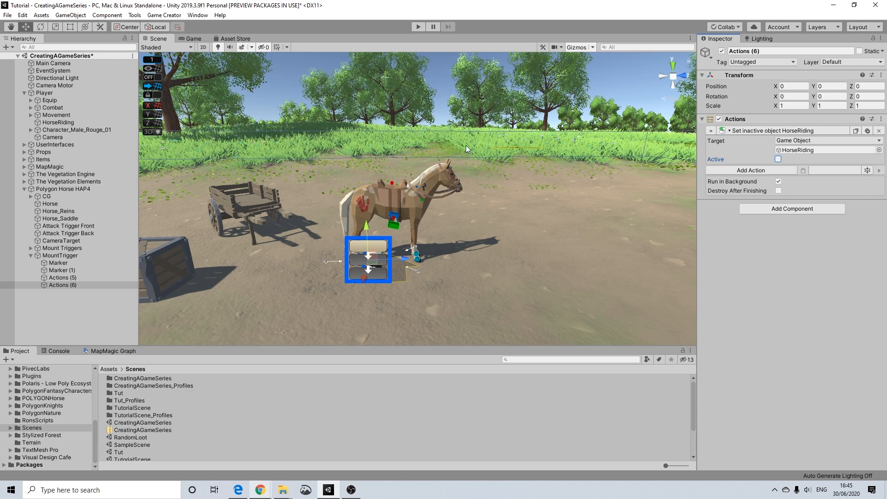
Step: Review the HorseRiding object and duplicate the Set Active action inside Actions (5)
click(65, 278)
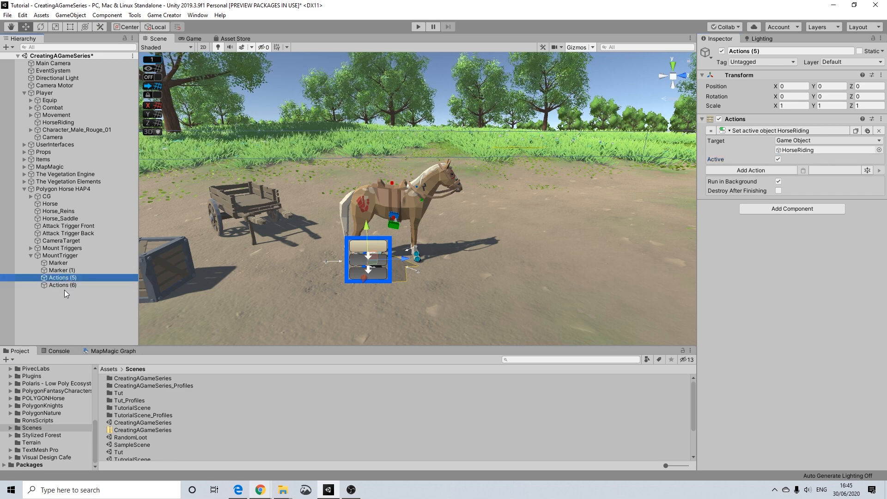
click(62, 123)
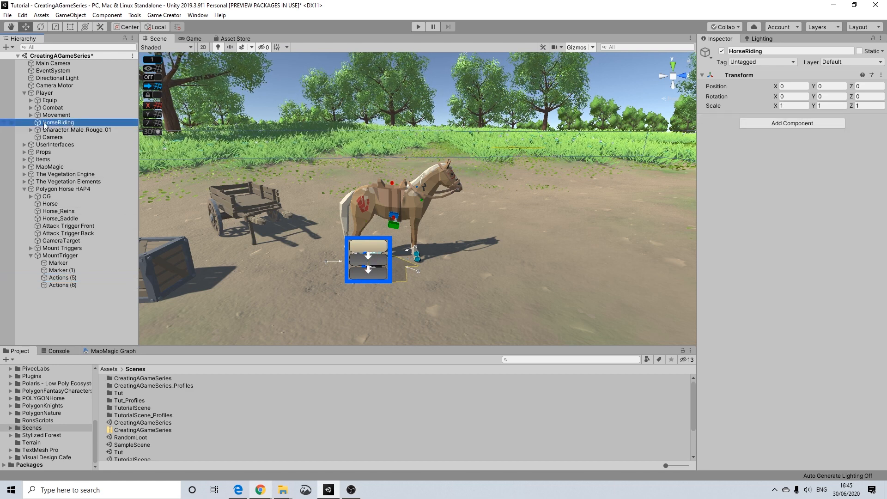
click(66, 279)
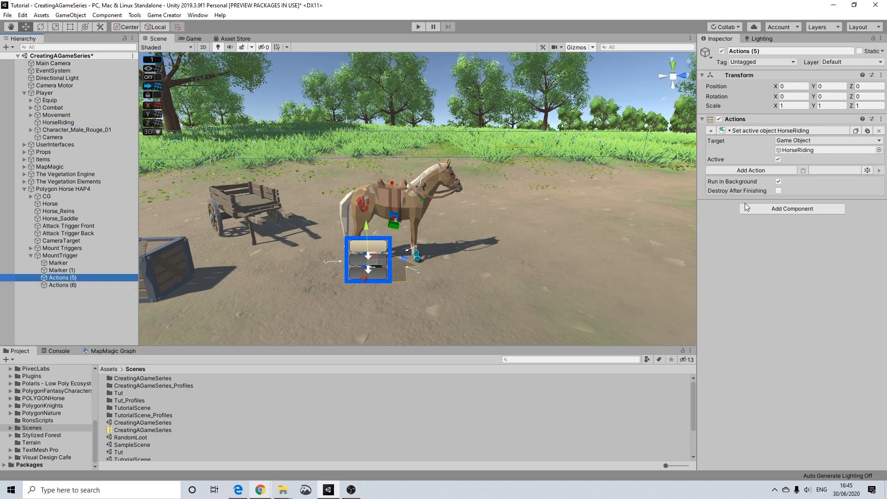
click(868, 131)
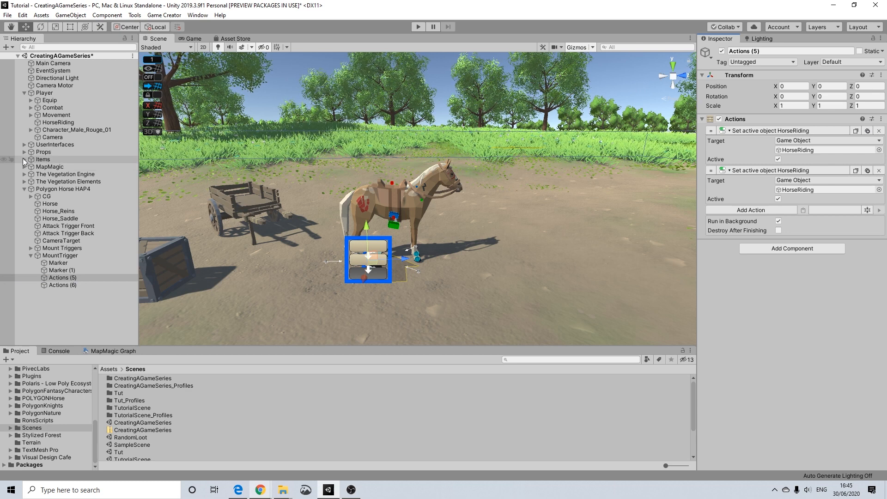
Step: Duplicate the Pickup prompt under UserInterfaces > HUD > Interactor and rename the copy Mount
click(24, 145)
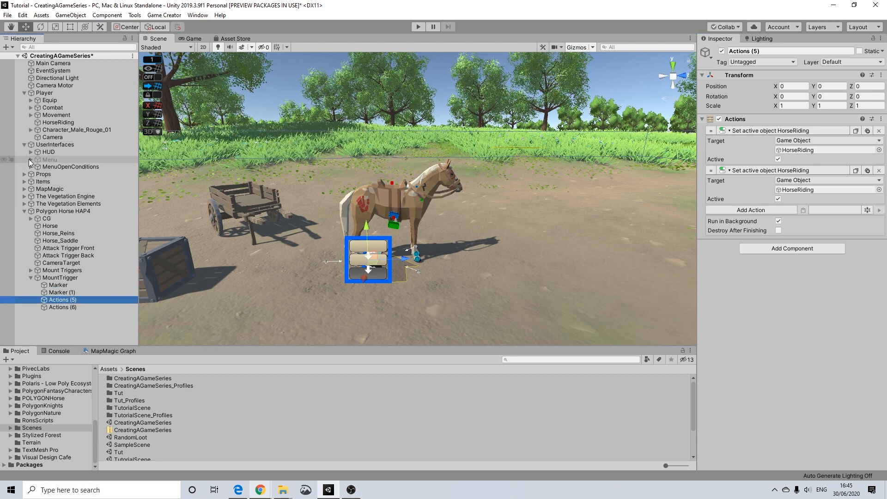
click(30, 159)
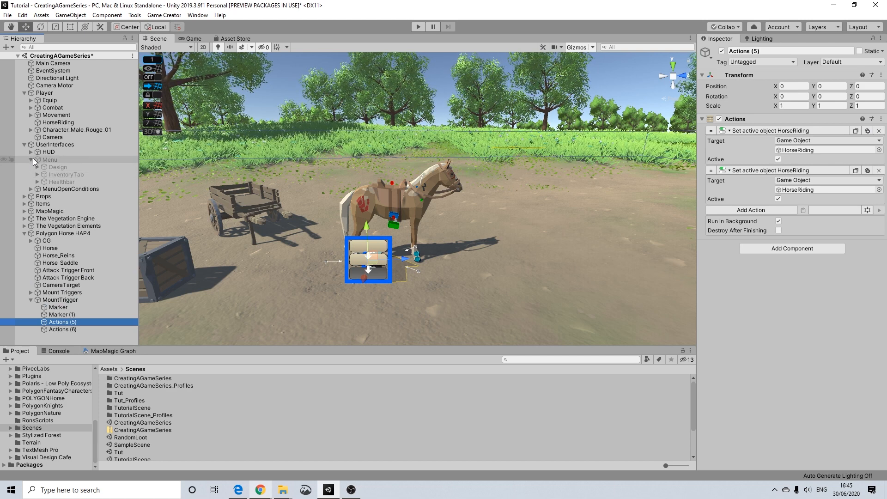
click(30, 152)
click(31, 189)
click(37, 181)
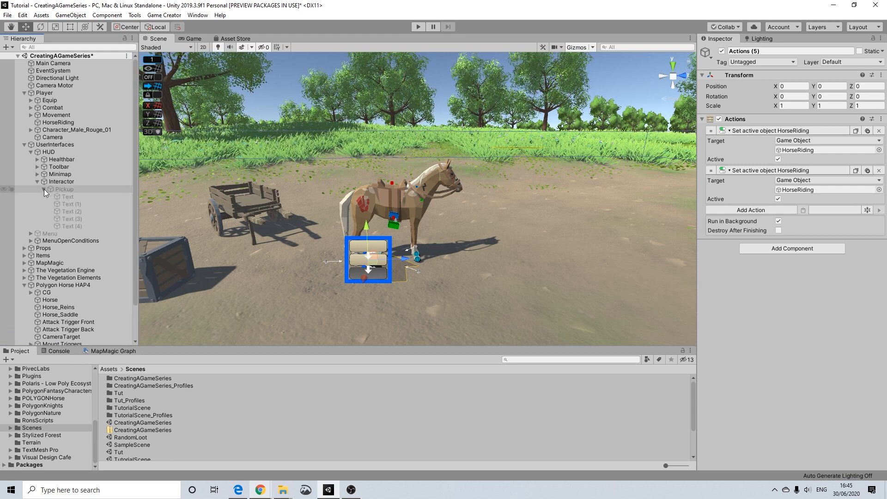
click(65, 190)
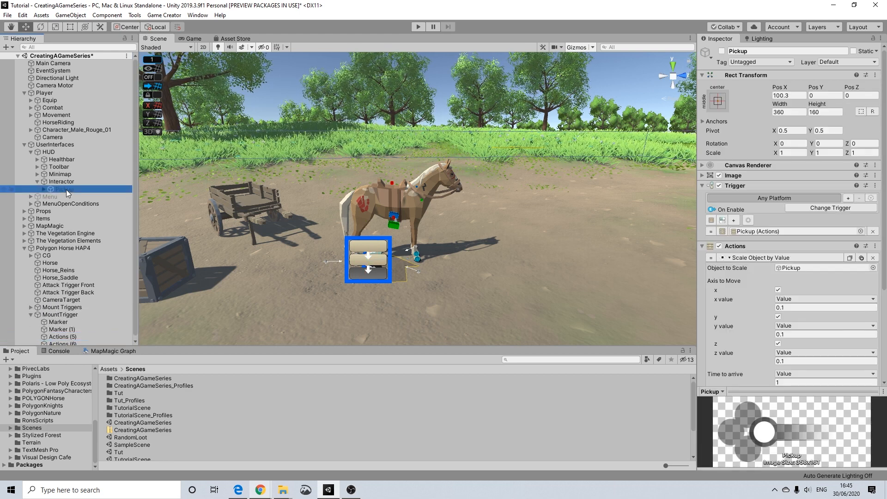
key(ctrl+d)
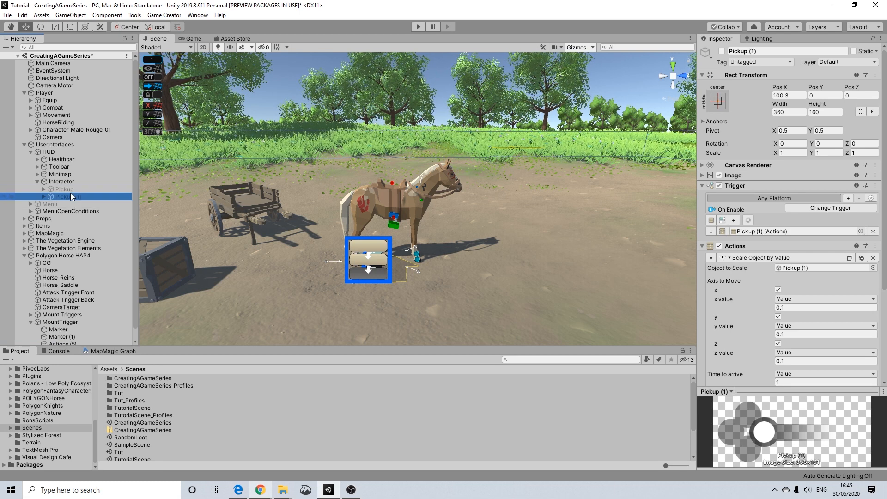
right_click(68, 196)
click(95, 221)
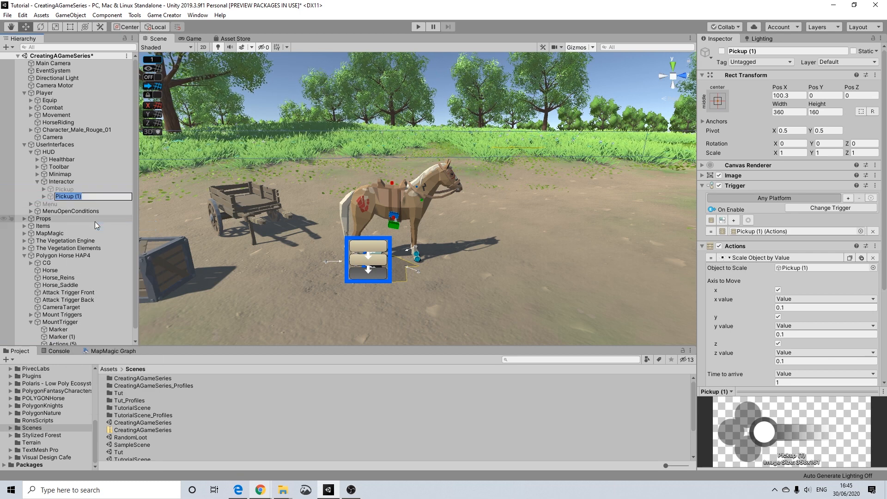
text(Mount)
key(Return)
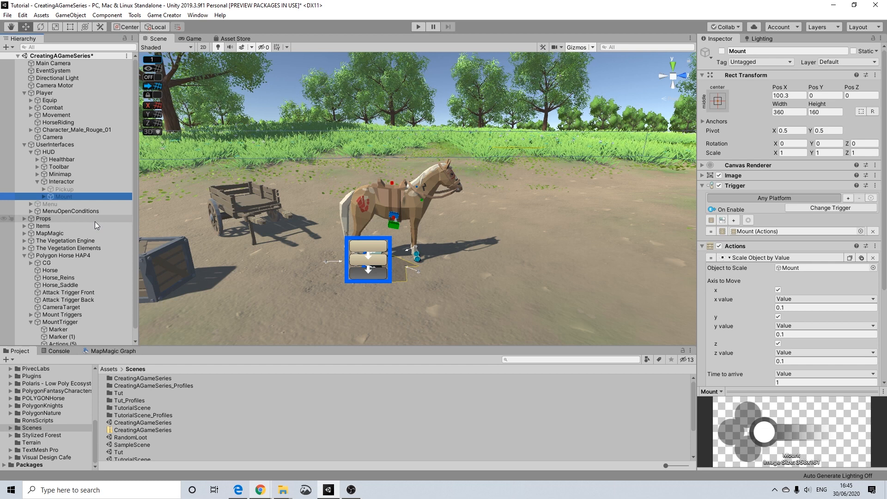
Step: Change the wording of the Mount prompt's Text (4) label to "Mount"
click(43, 197)
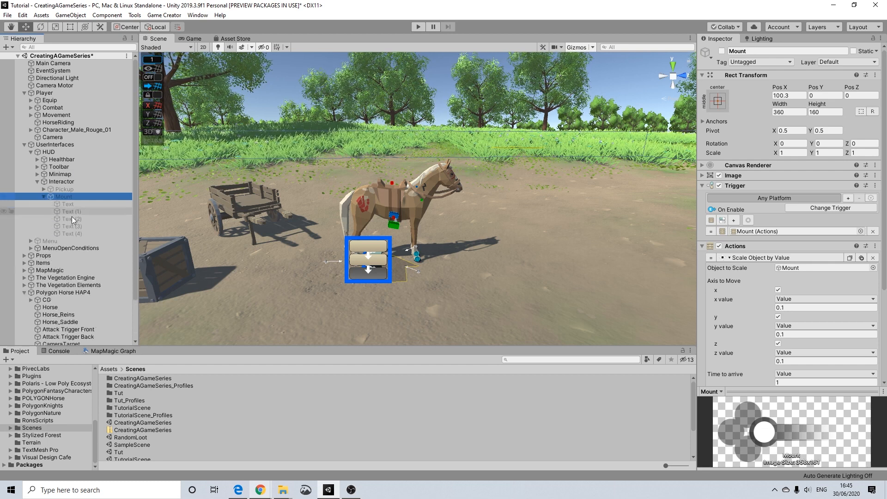
click(69, 234)
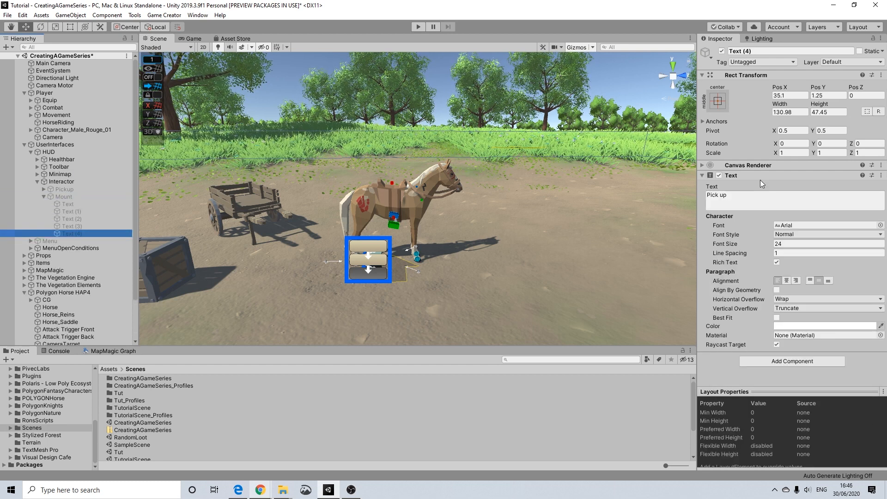
drag(735, 194, 683, 195)
text(Mount)
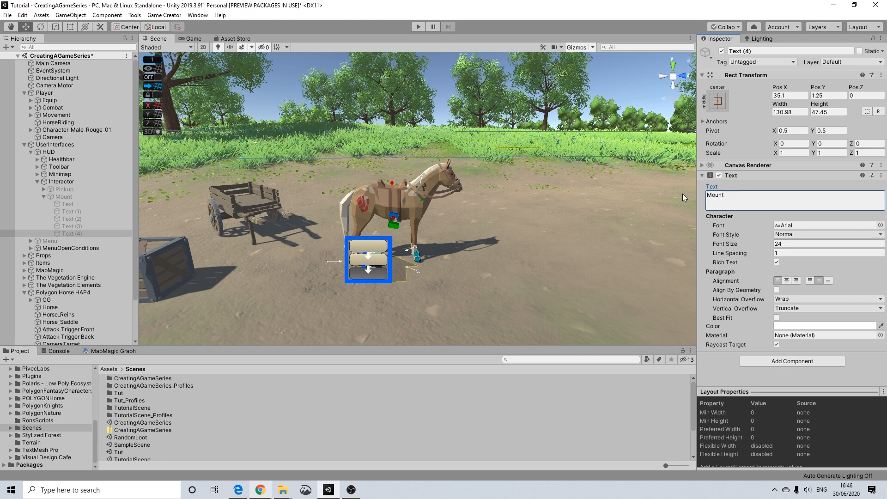
key(BackSpace)
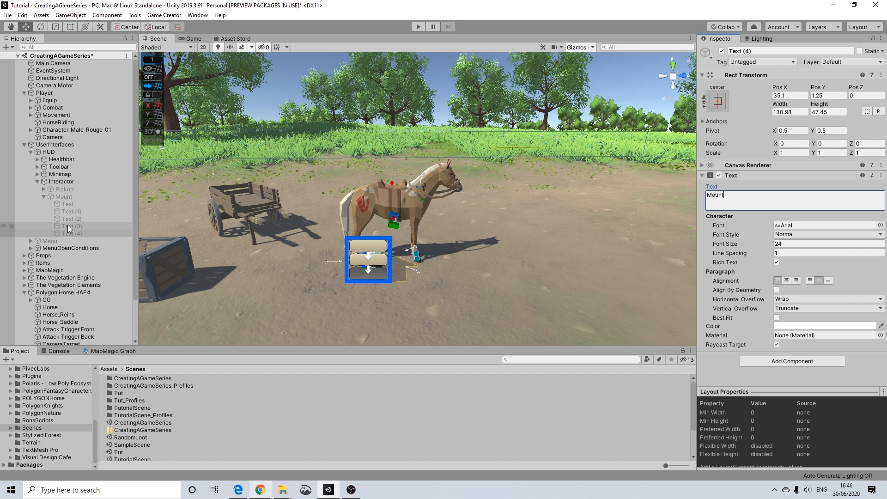
click(59, 197)
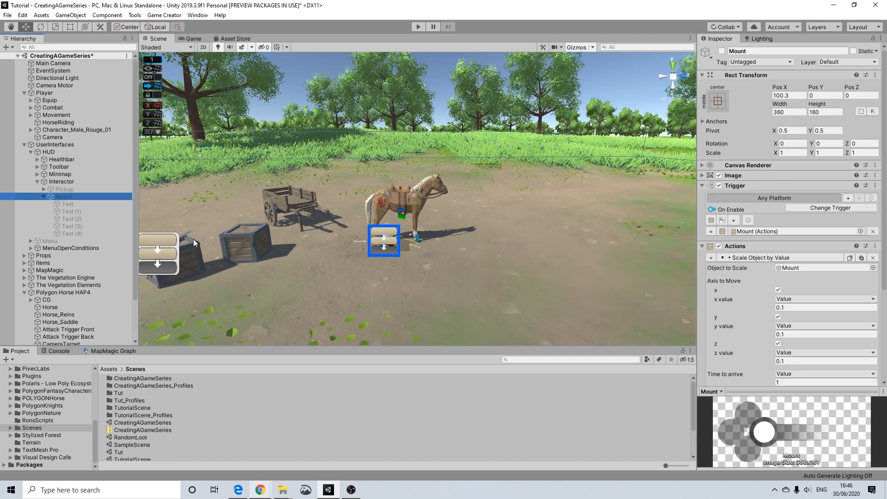
click(44, 197)
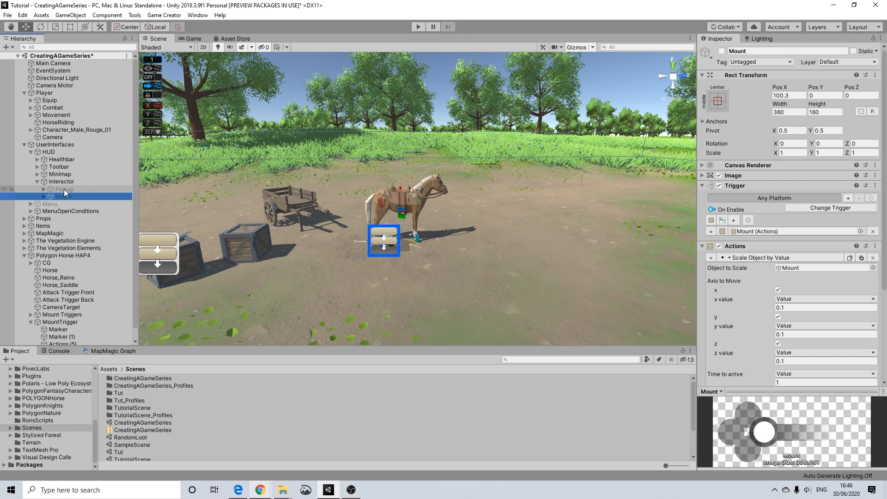
Step: Assign the Mount prompt as the target of the second Set Active action in Actions (5)
scroll(68, 199, down, 1)
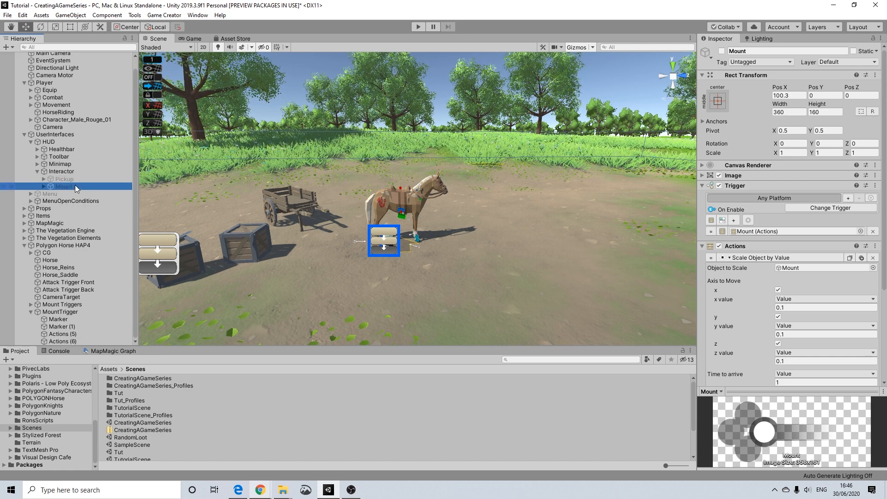
click(63, 341)
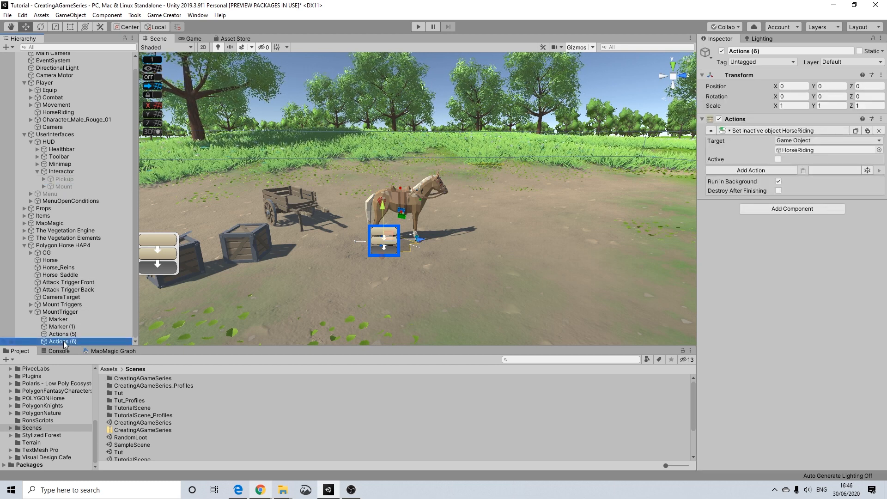
click(63, 334)
click(62, 186)
drag(62, 186, 787, 189)
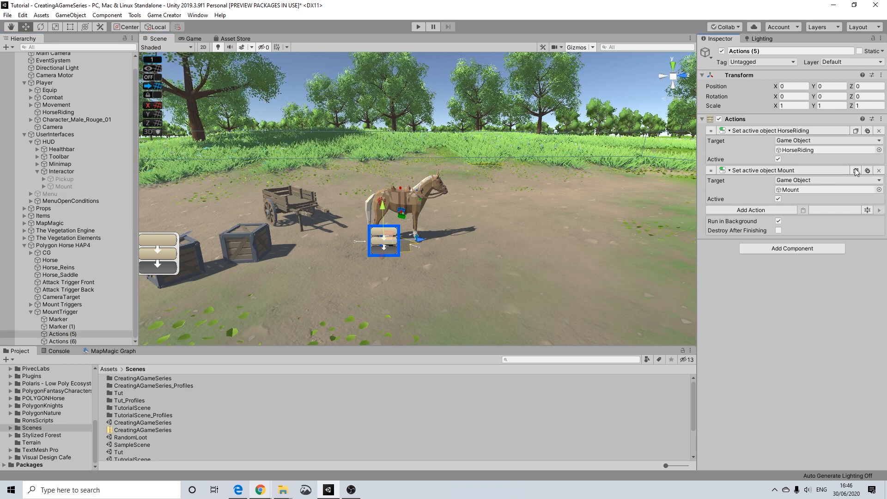
Step: Add a Set Active action to Actions (6) that makes the Mount prompt inactive
click(73, 341)
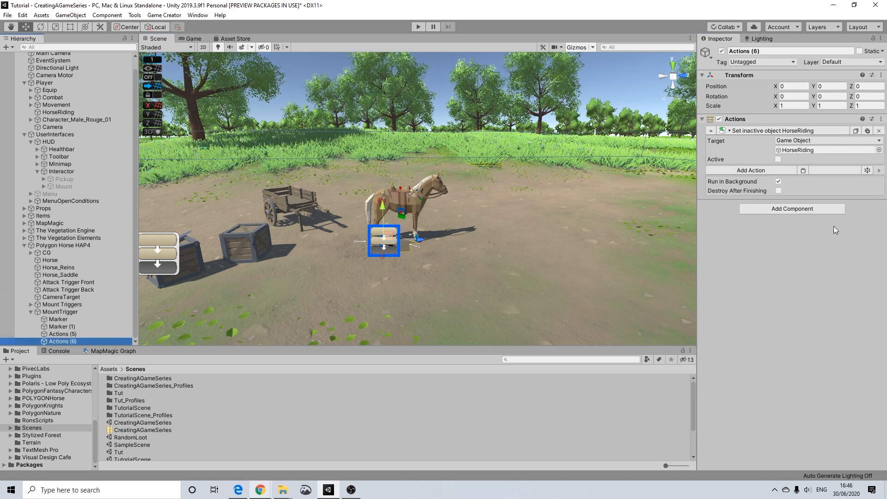
click(804, 170)
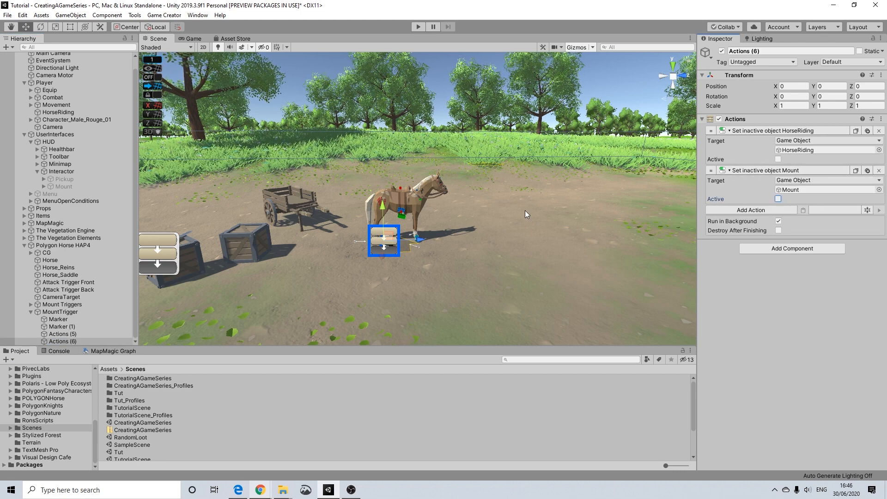
scroll(489, 209, up, 5)
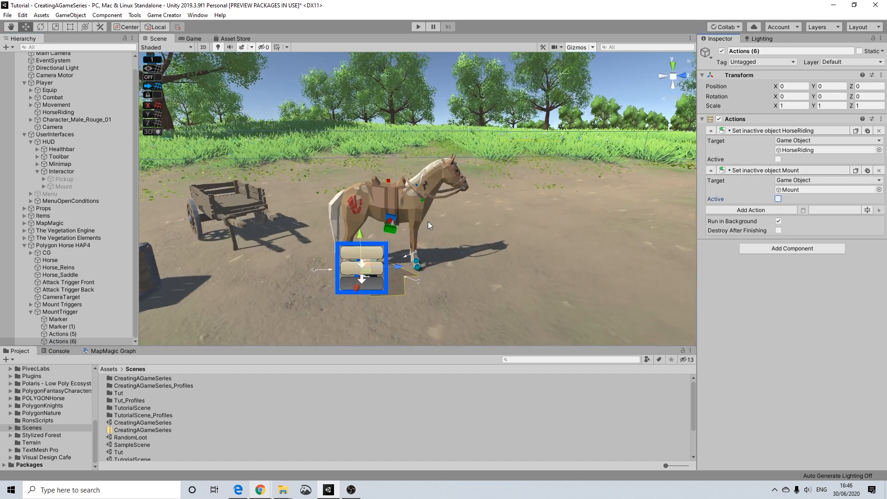
Step: Rename the horse's MountTrigger object to MountTriggerGC
click(31, 312)
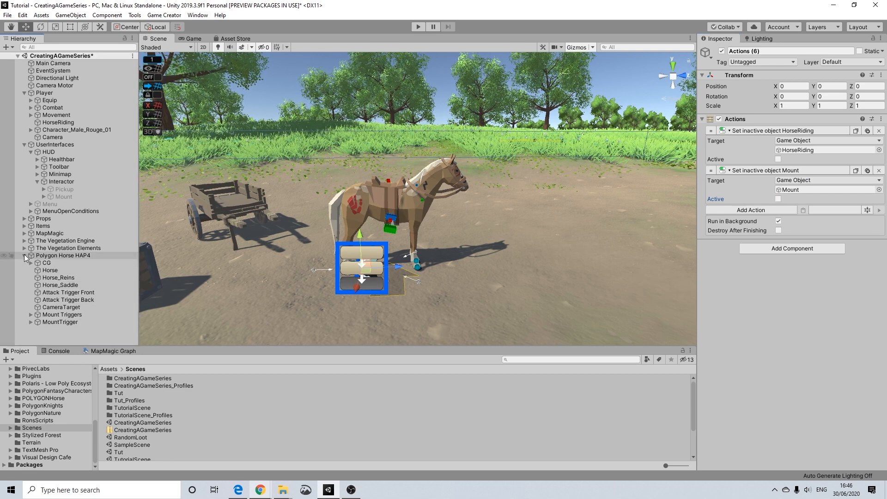
click(54, 315)
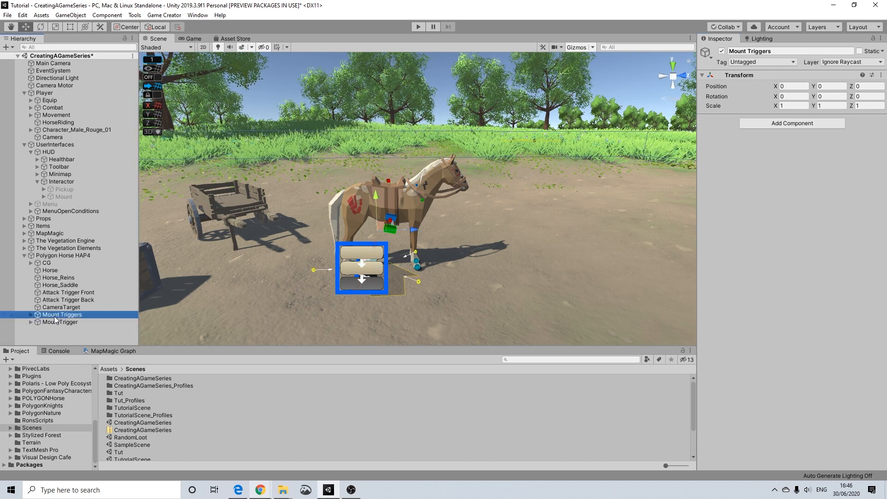
click(44, 314)
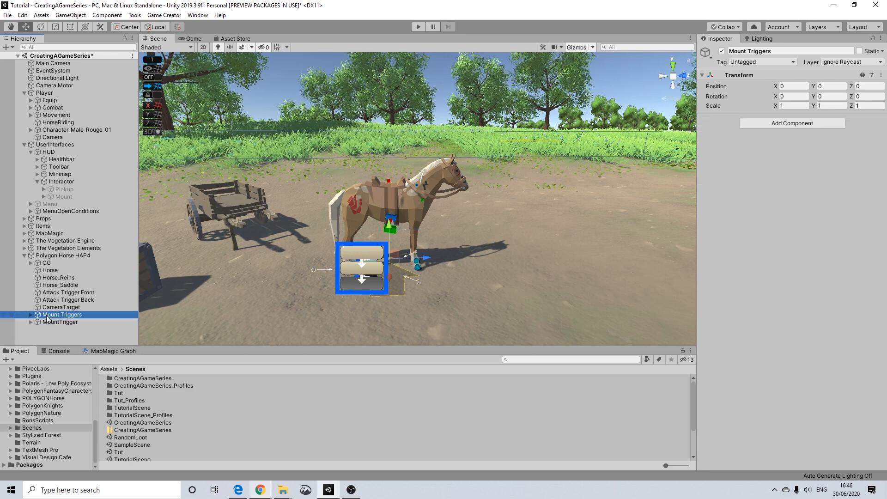
click(51, 323)
right_click(57, 321)
click(84, 135)
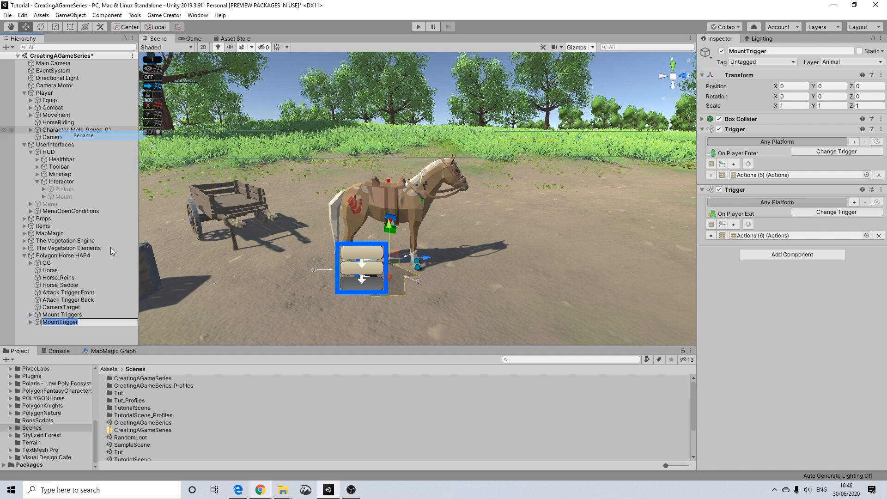
click(110, 322)
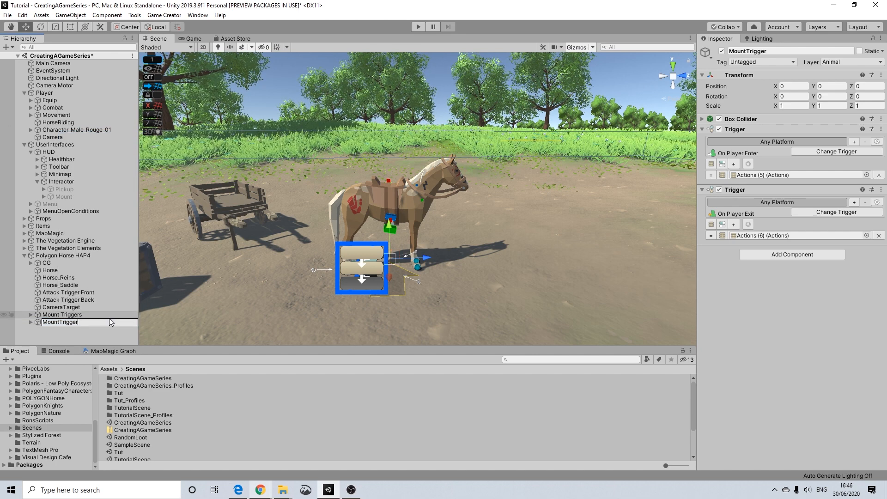
text(GC)
key(Return)
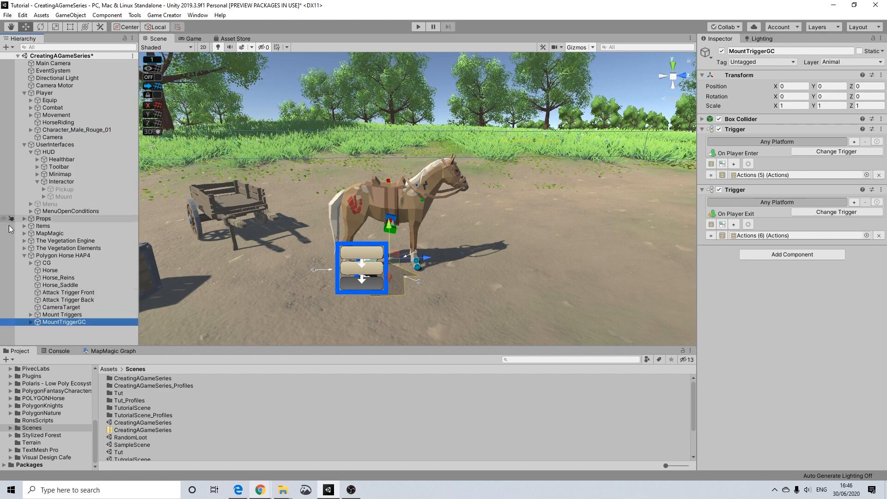
Step: Collapse the horse and interface hierarchies and add a Trigger component to the Player's HorseRiding object
click(24, 255)
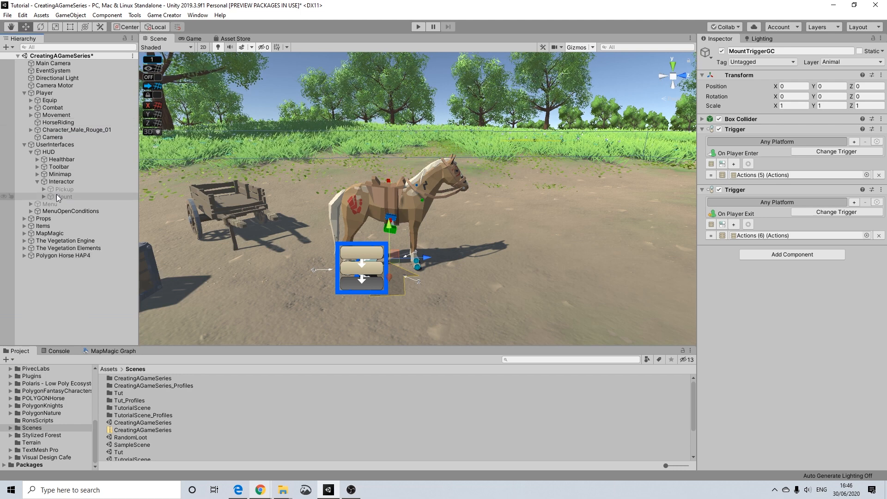
click(31, 152)
click(24, 144)
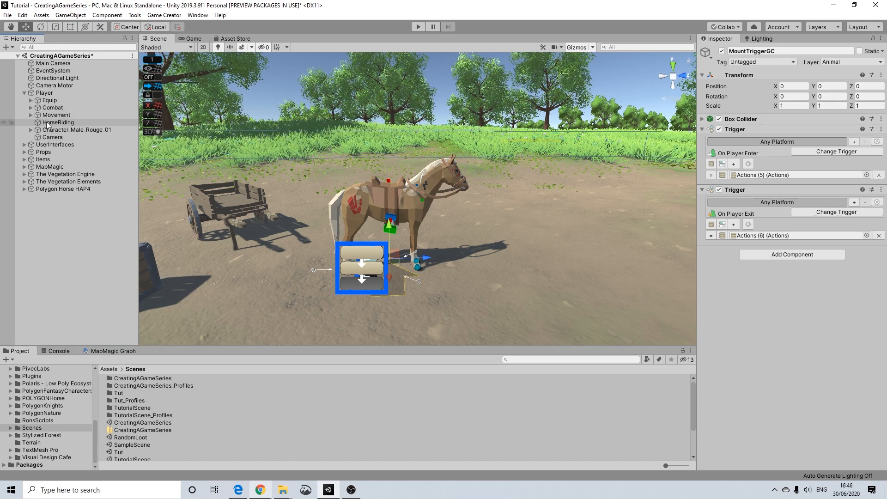
click(51, 122)
click(792, 124)
text(tri)
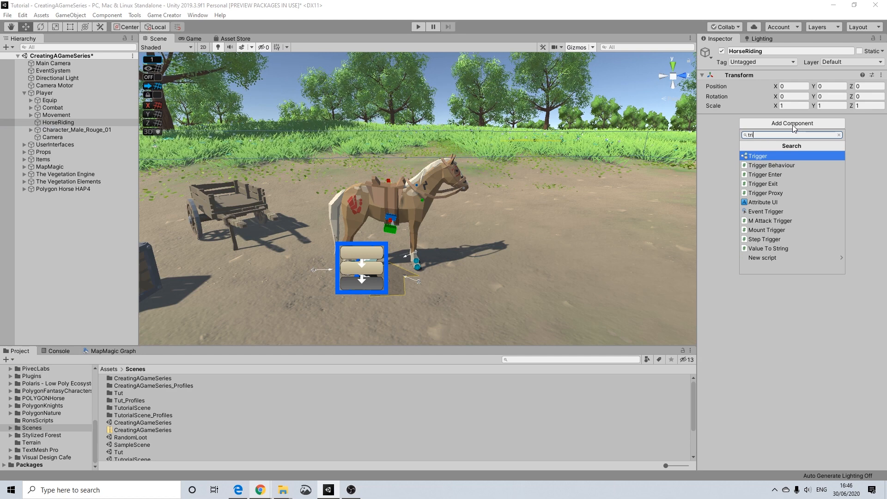
key(Return)
Step: Set HorseRiding's trigger to On Key Hold with Keypad 6, executing On Timeout, and attach a new Conditions object to it
click(803, 143)
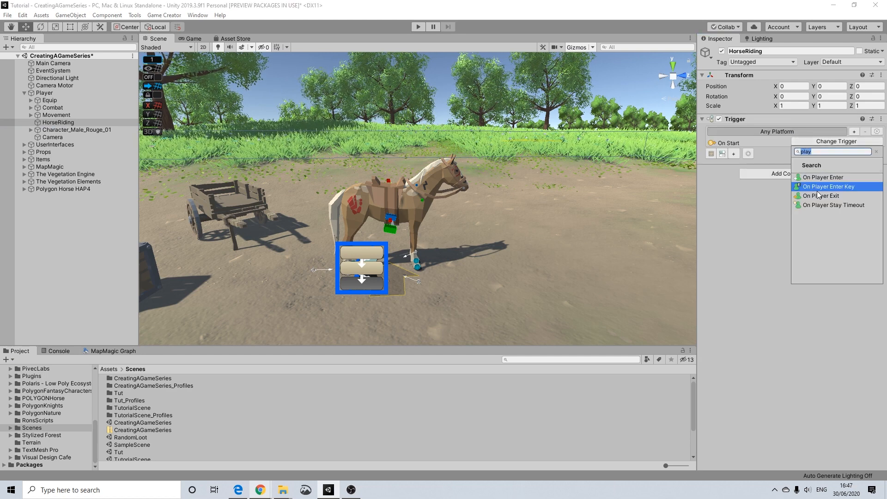
text(key)
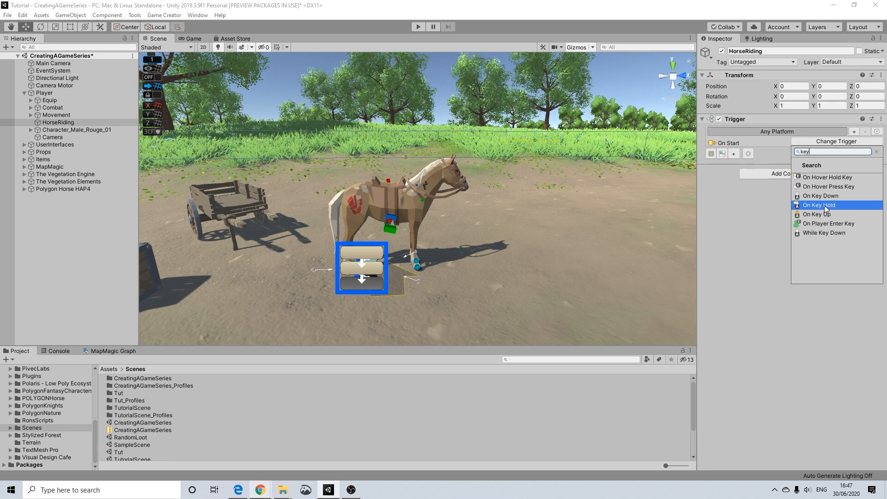
click(823, 205)
click(803, 169)
click(800, 190)
click(797, 152)
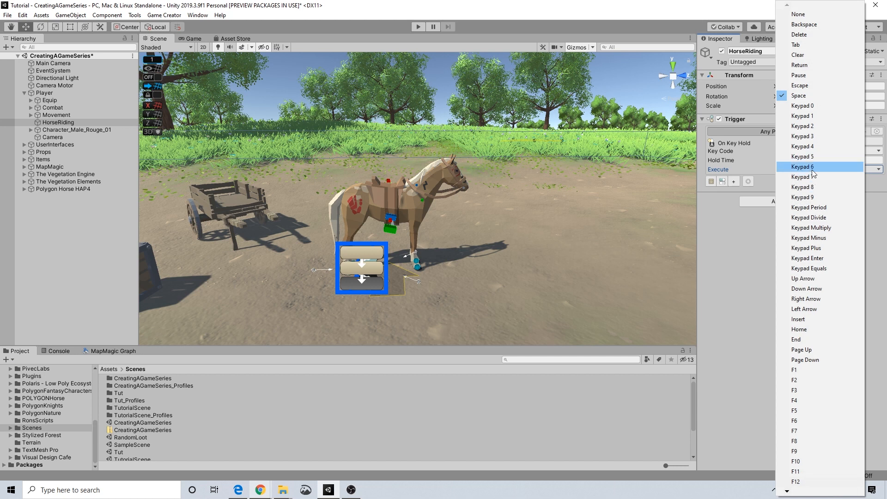
click(813, 168)
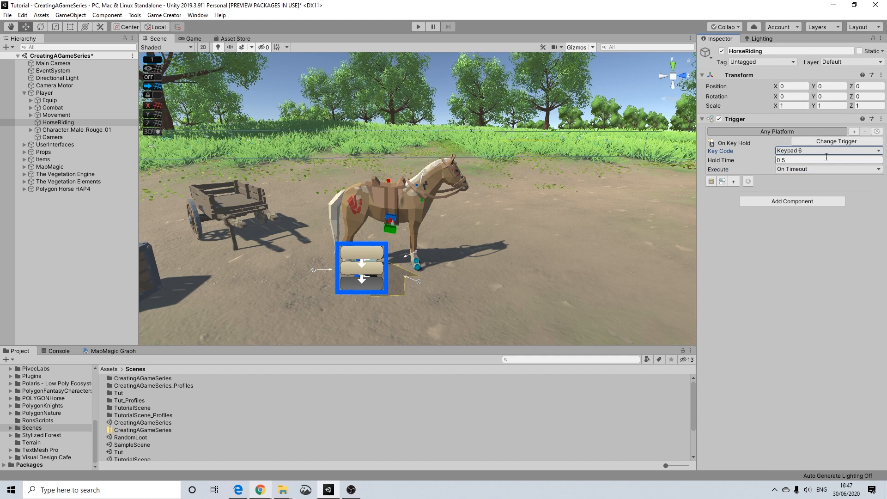
click(723, 181)
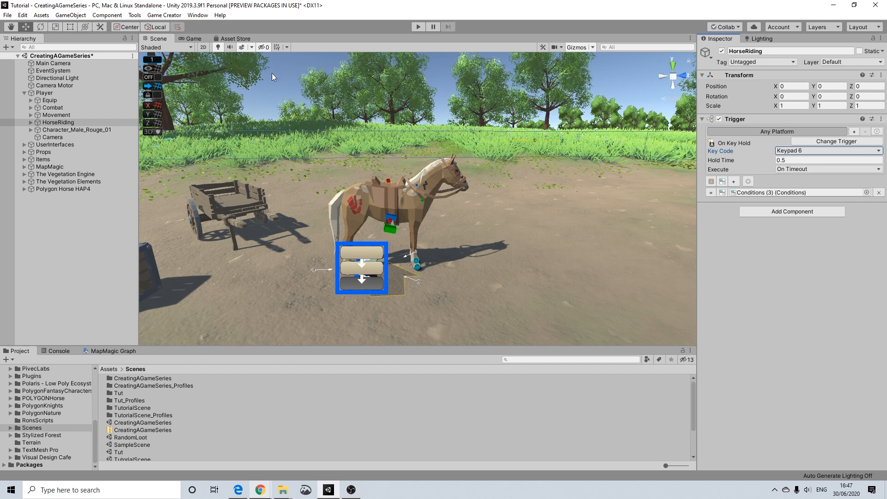
Step: Create a Bool global variable named HorseRiding in the Game Creator preferences
click(180, 16)
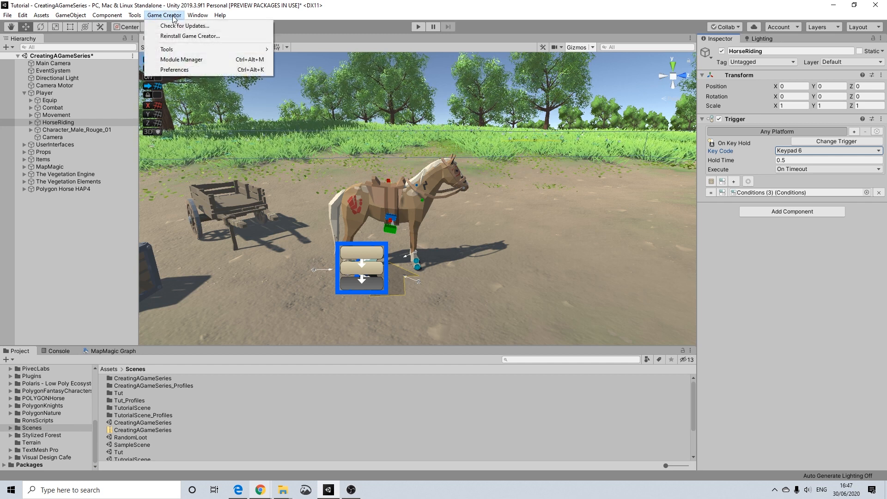
click(177, 70)
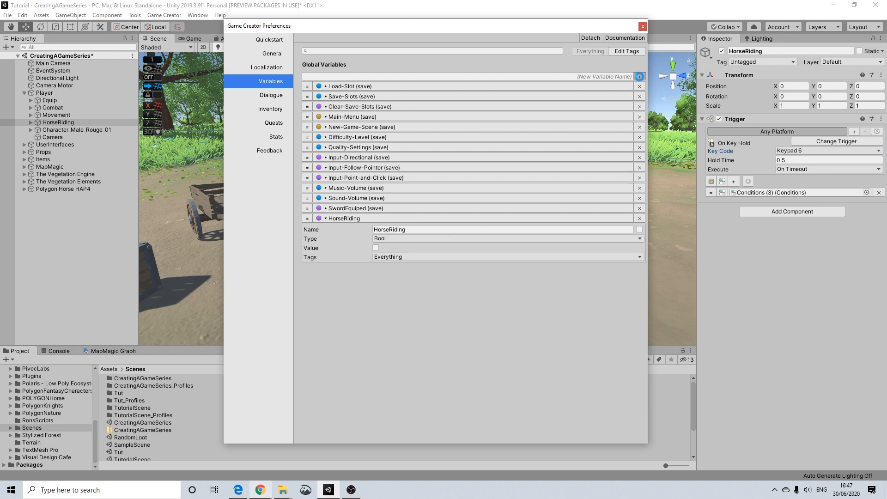
click(639, 76)
click(382, 279)
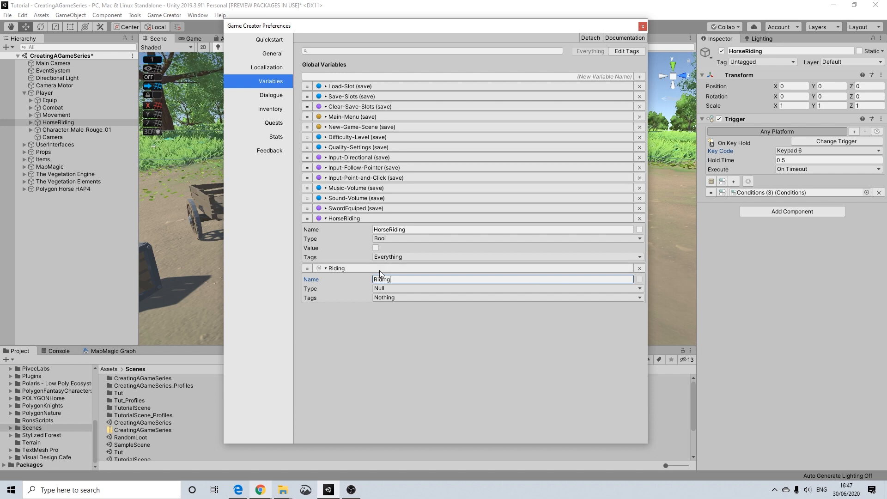
click(384, 288)
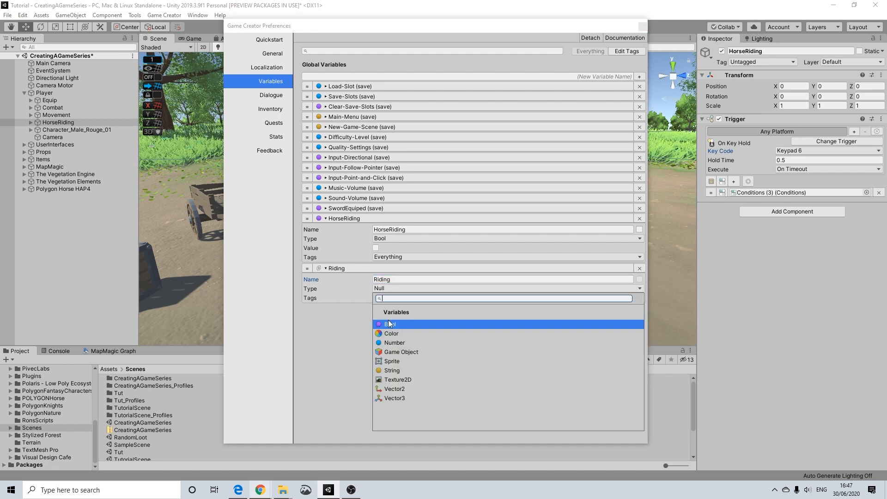
click(388, 321)
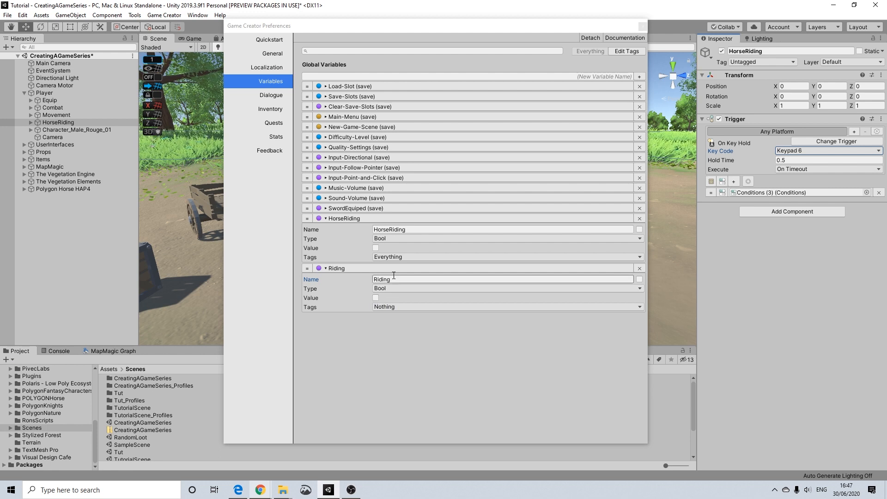
click(440, 306)
click(402, 328)
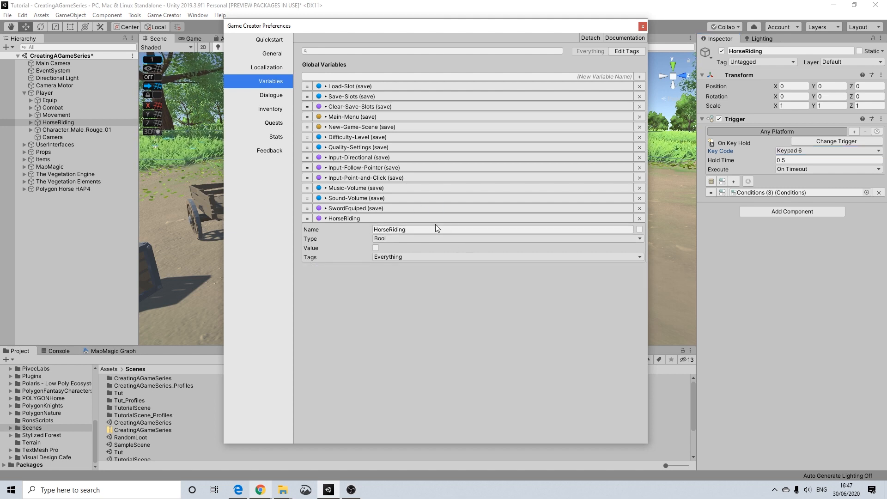
Step: Close the preferences and give HorseRiding's Conditions (3) a clause with a Variable Bool condition comparing the global variable HorseRiding with False
click(642, 27)
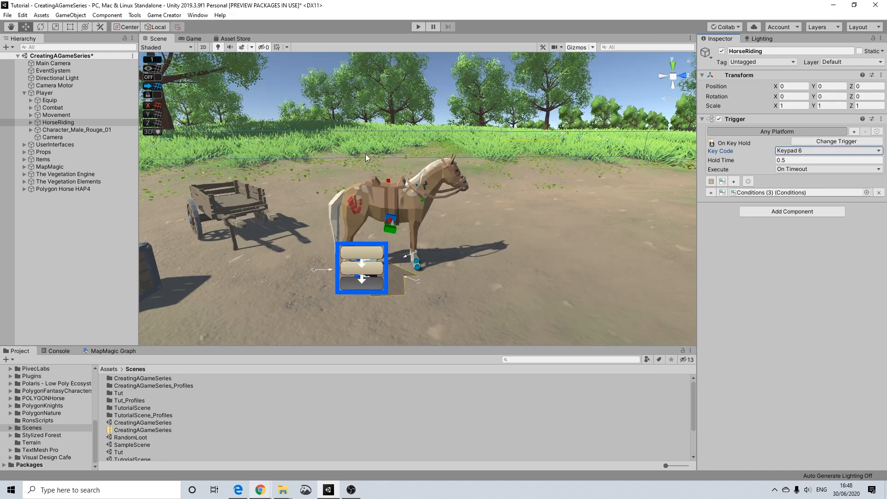
click(33, 122)
click(30, 122)
click(64, 129)
click(790, 139)
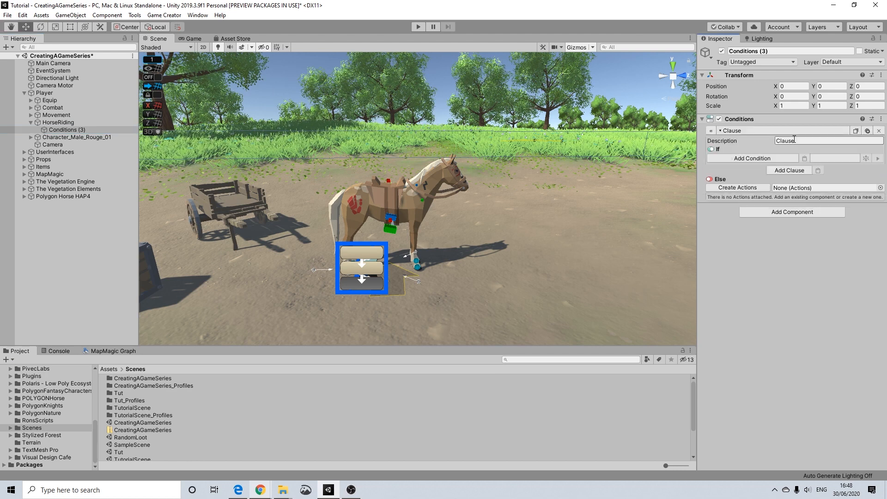
click(771, 160)
click(733, 194)
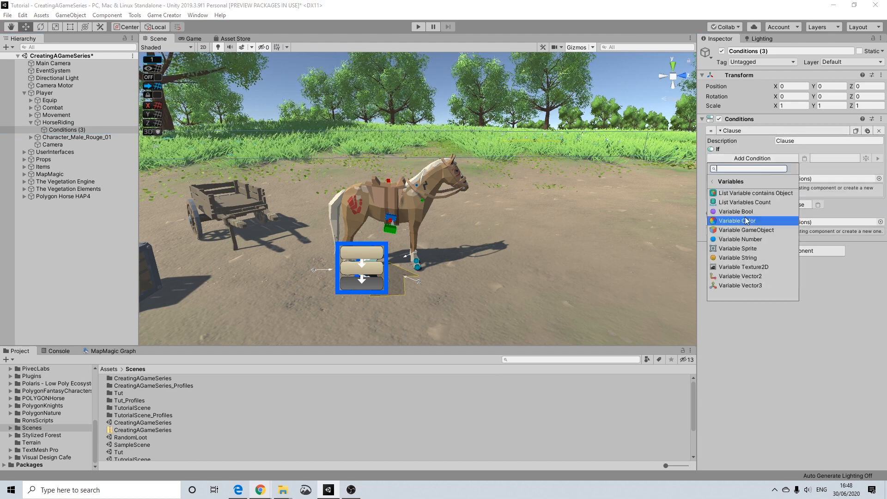
click(739, 212)
click(790, 176)
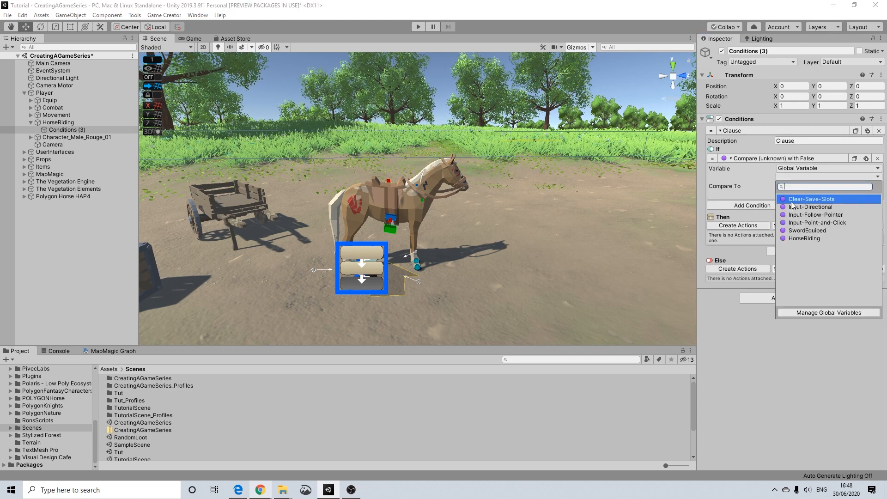
click(800, 235)
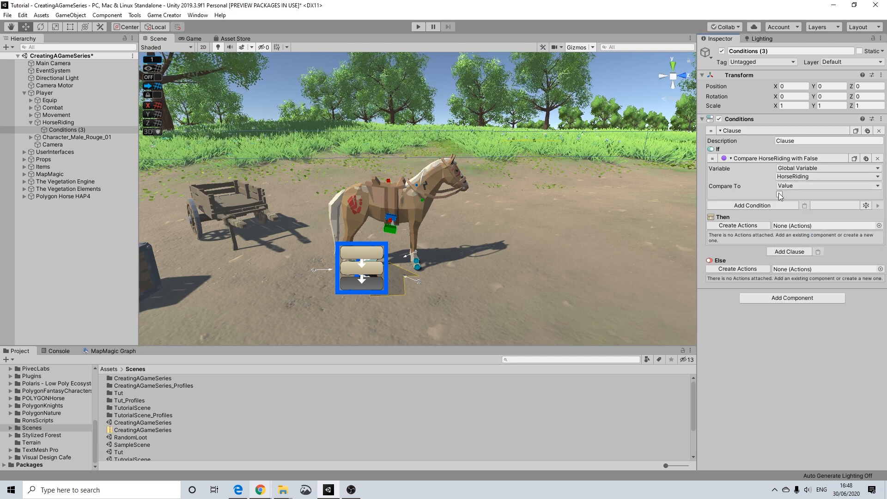
Step: Create an Actions object for the clause's Then branch, and collapse the Transform component
click(750, 226)
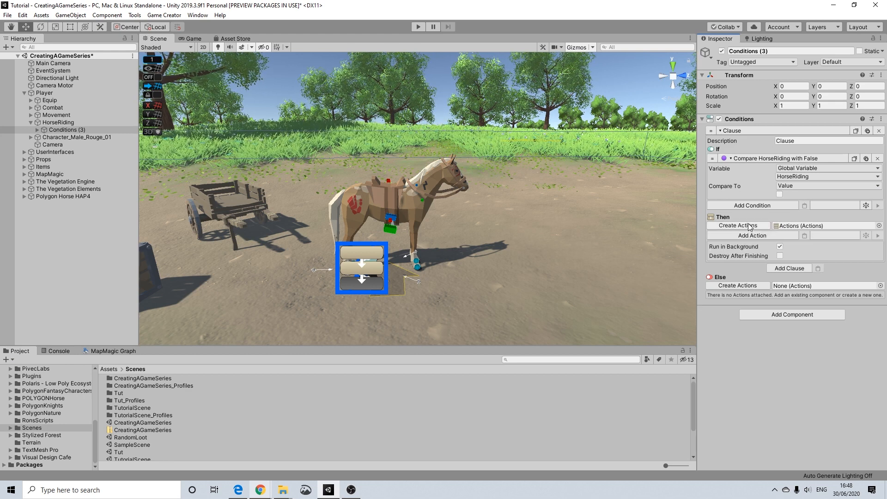
click(38, 129)
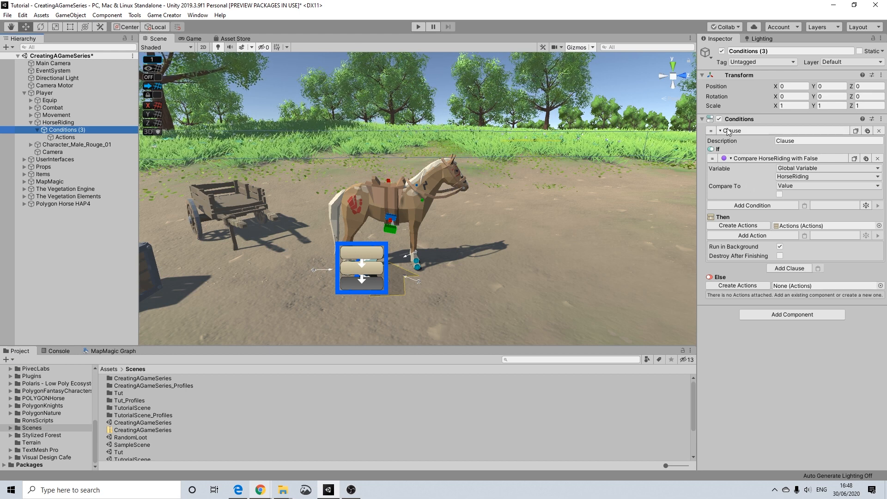
click(703, 75)
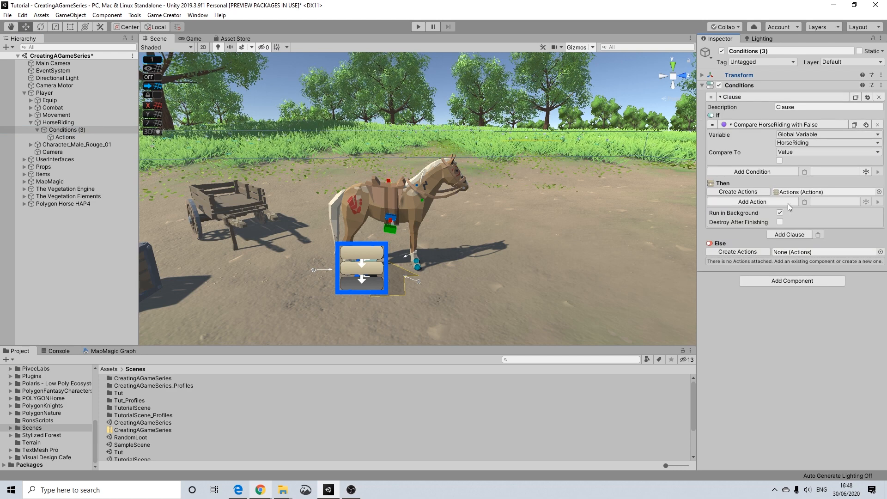
Step: Add a Move Character action to the Then branch that moves the Player to a Marker
click(759, 202)
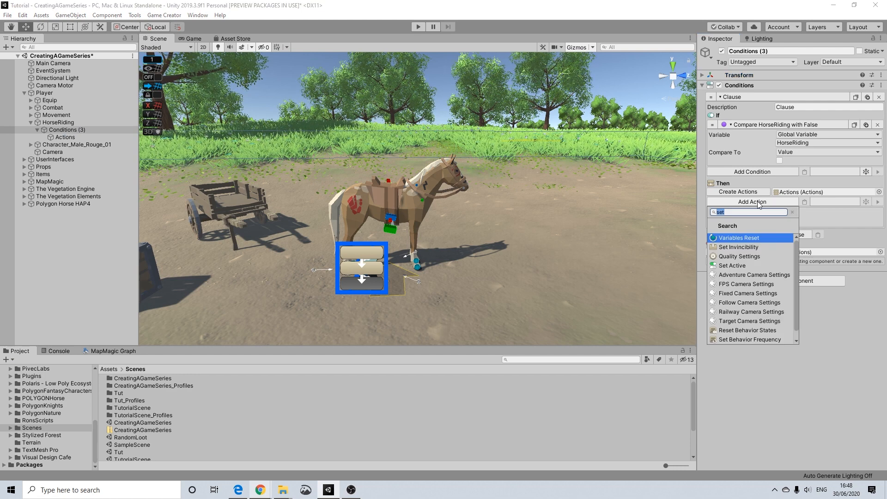
text(move)
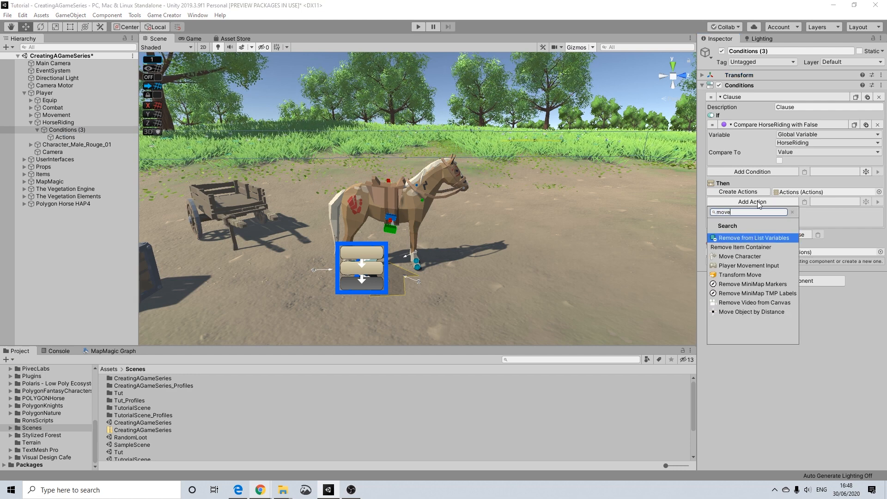
click(736, 256)
click(796, 212)
click(798, 222)
click(813, 224)
click(803, 252)
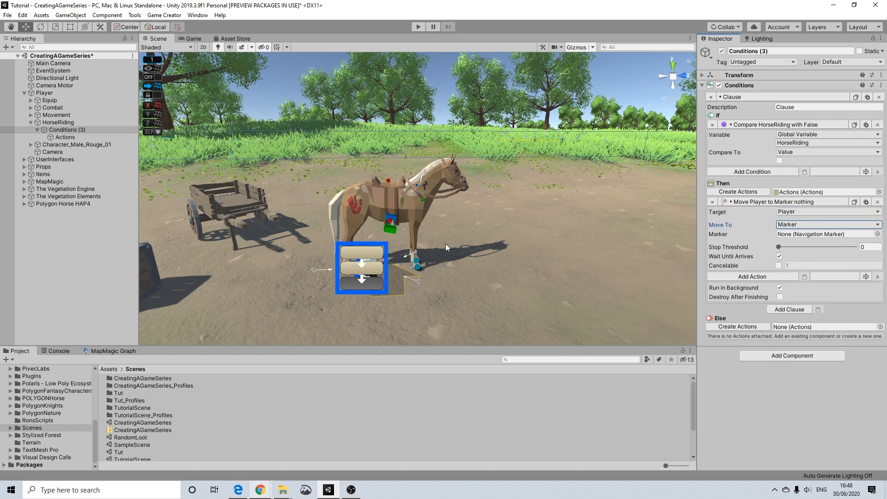
Step: Assign the horse's first Marker under MountTriggerGC as the move action's destination, and collapse the action
click(24, 204)
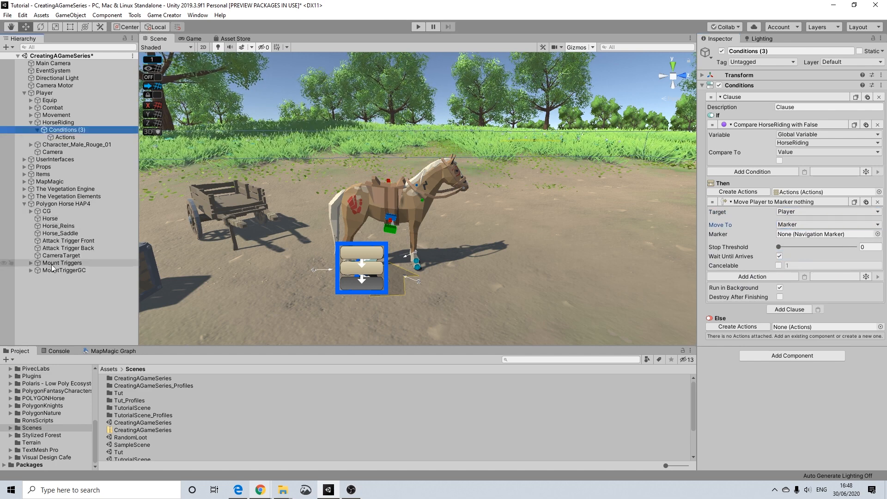
click(31, 271)
click(61, 278)
mouse_move(60, 277)
mouse_down()
mouse_move(785, 226)
mouse_move(798, 230)
mouse_move(792, 235)
mouse_up()
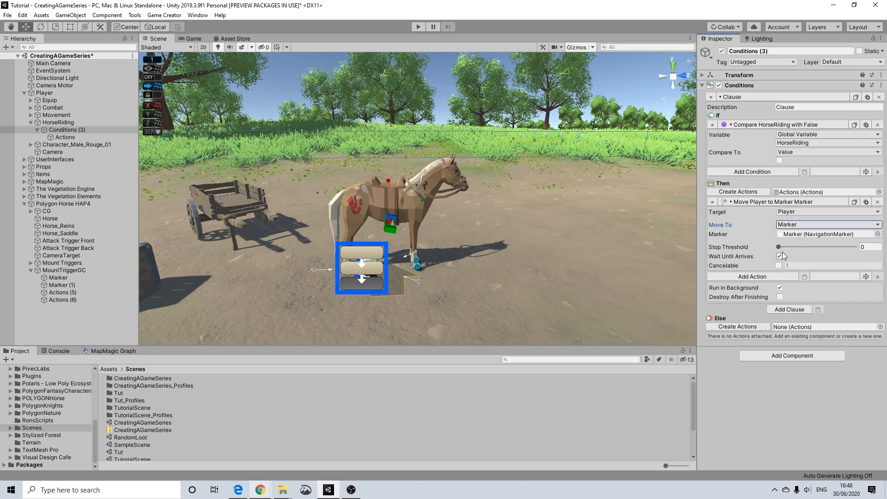
click(741, 202)
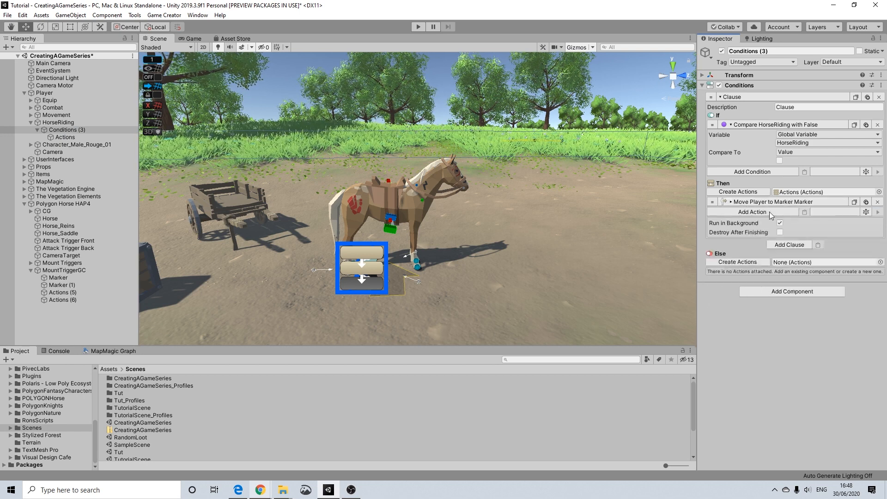
Step: Add a Character Mount action that sets the Player in mounted mode
click(744, 210)
text(moun)
click(758, 247)
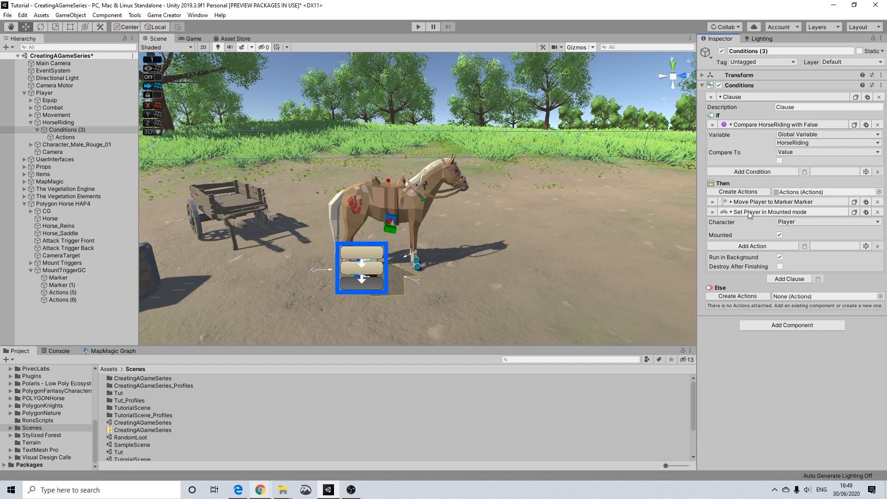
click(748, 211)
Step: Add a Character State action for the Player to the Then branch
click(745, 223)
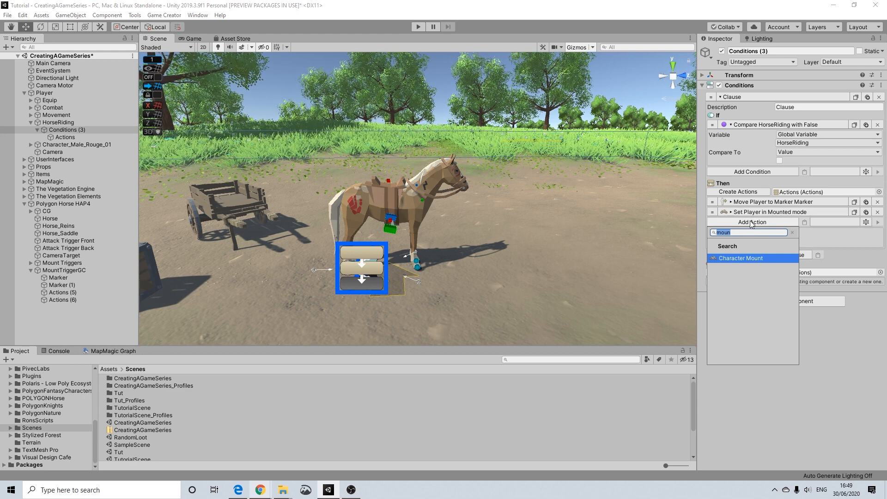
text(state)
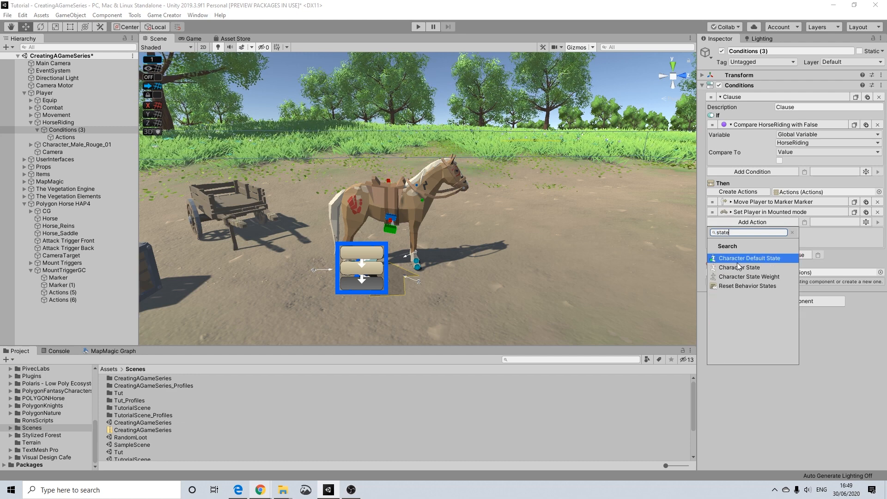
click(738, 267)
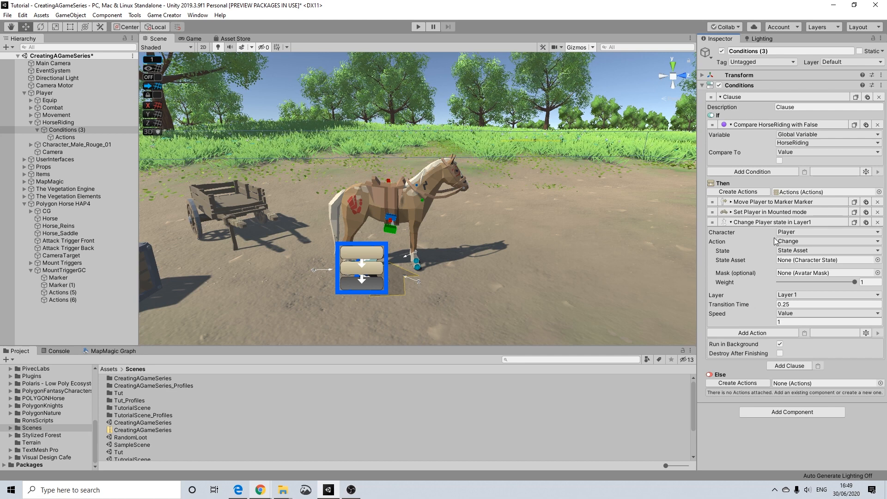
click(776, 223)
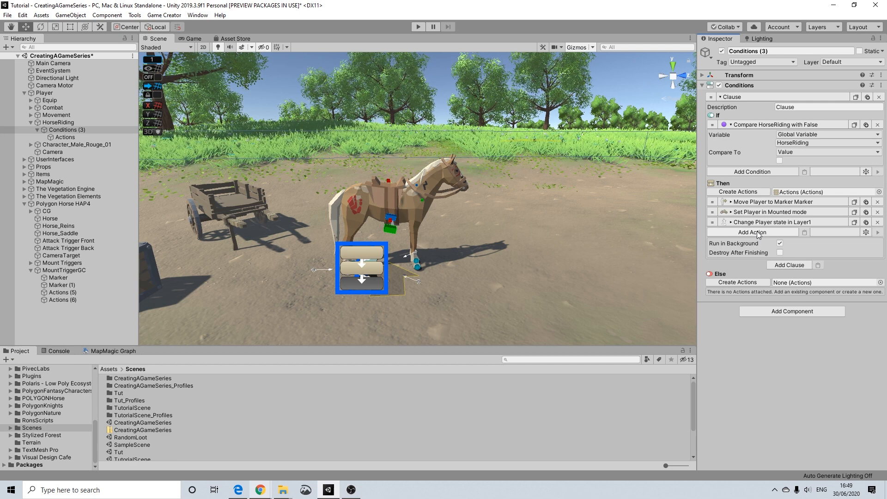
Step: Add a Wait action of 0.1 seconds to the Then branch
click(757, 231)
text(wait)
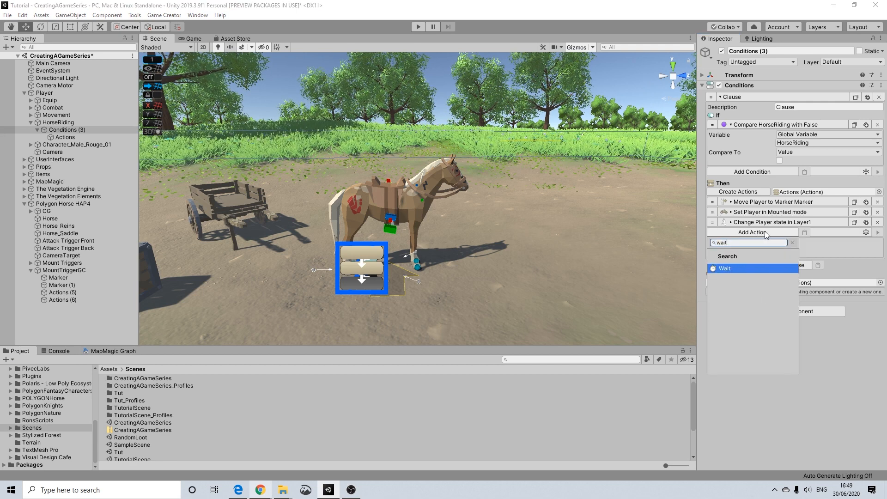
key(Return)
click(762, 245)
text(0.1)
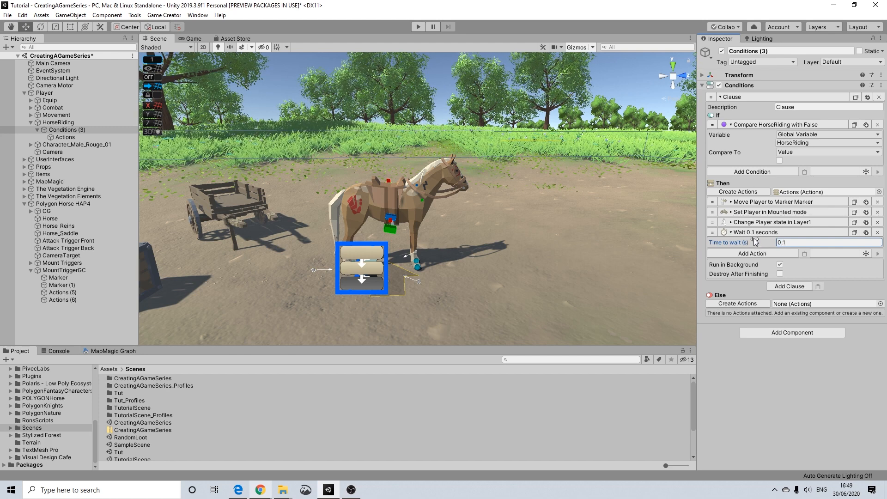
click(805, 232)
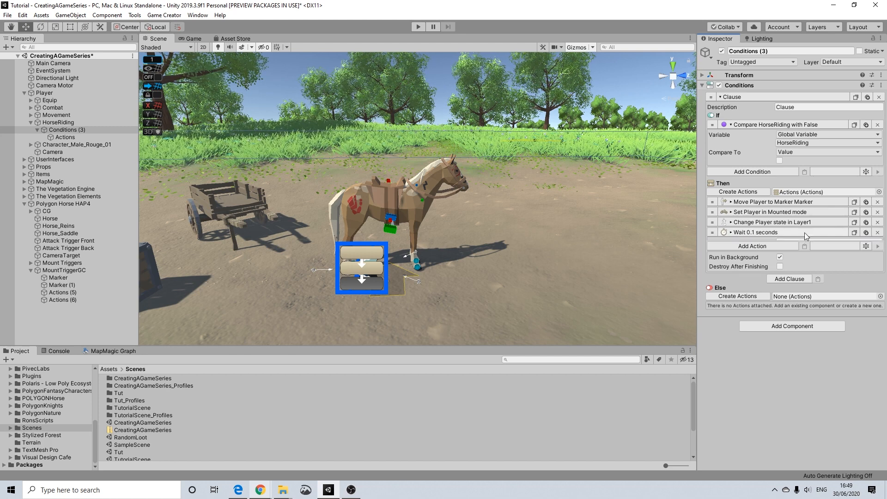
Step: Add an Enable Component action to the Then branch with Polygon Horse HAP4 as its target
click(760, 243)
text(compo)
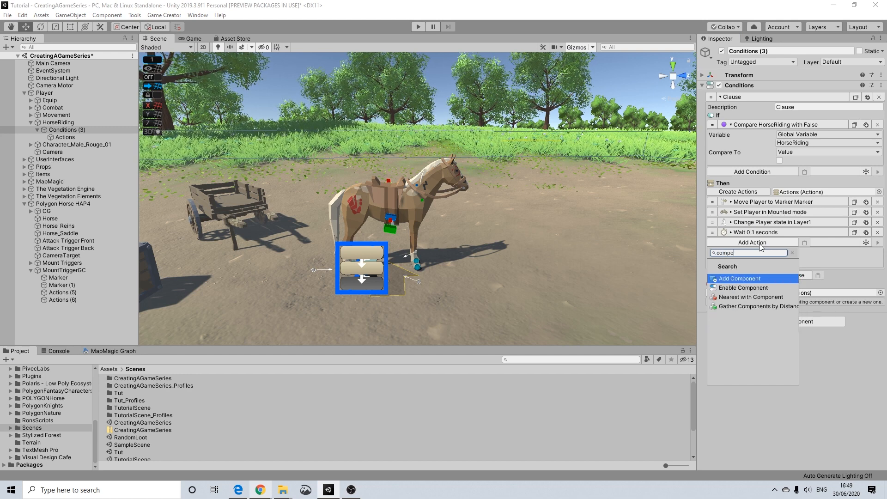
key(Down)
key(Return)
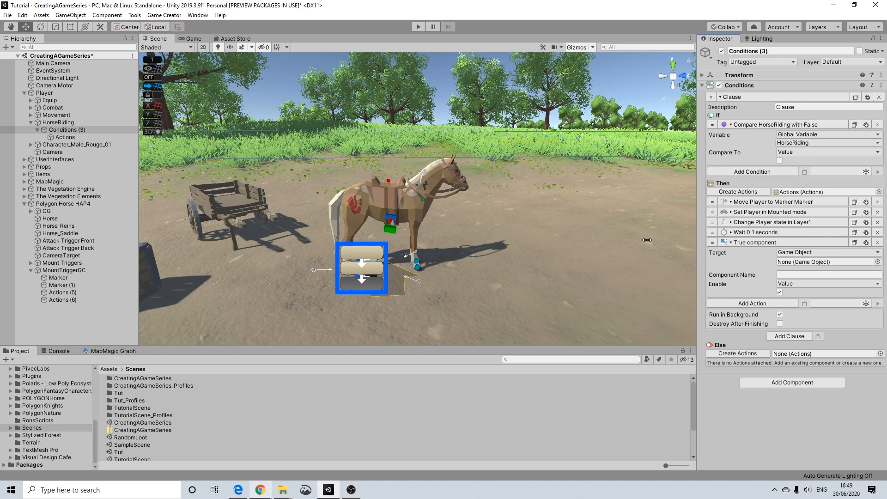
drag(56, 204, 804, 267)
Step: Check the horse's input script and set the Enable Component action's component name to MalbersInput
click(806, 274)
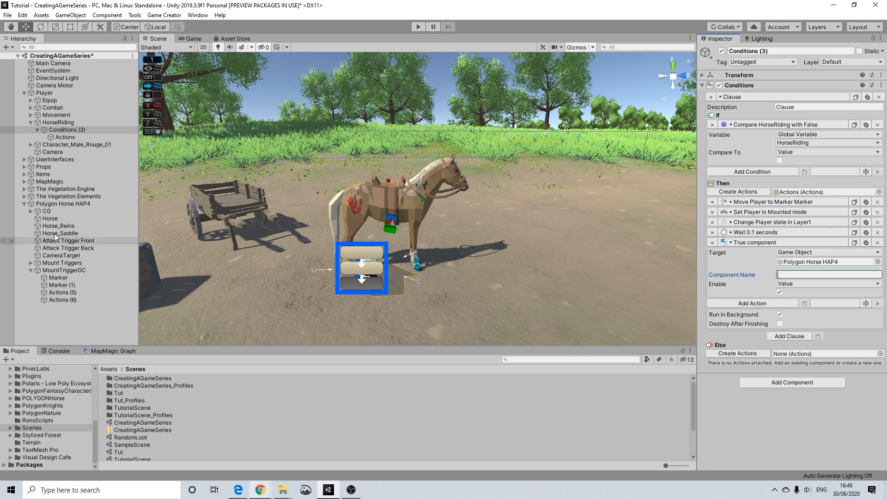
click(63, 204)
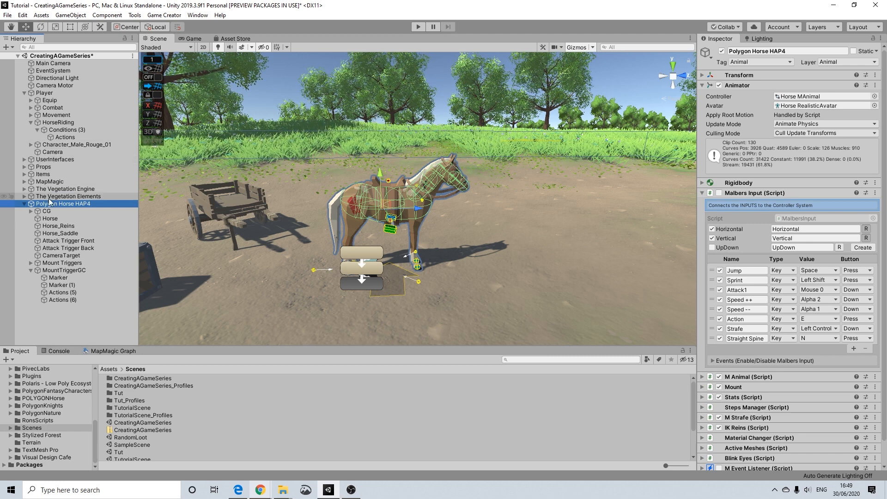
click(57, 136)
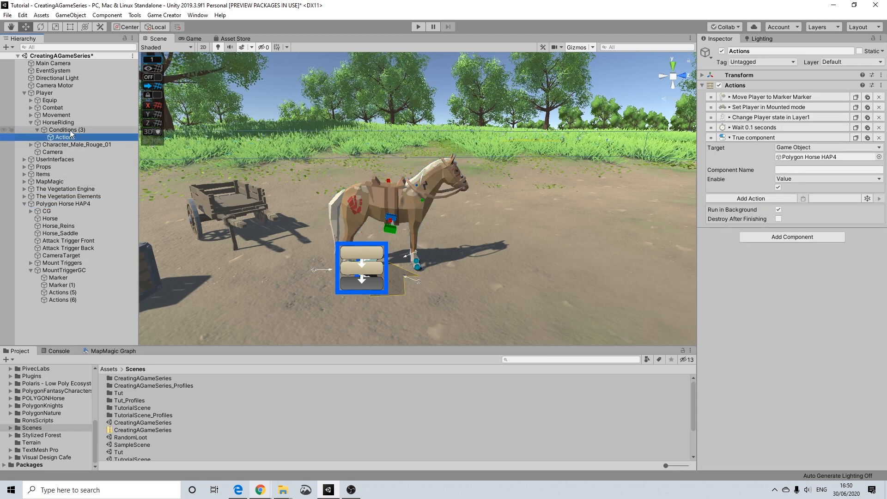
click(78, 130)
click(794, 274)
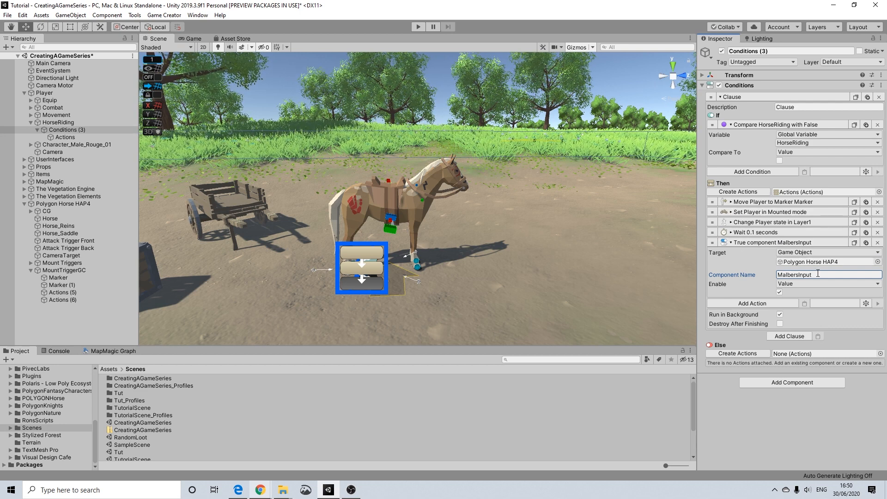
click(736, 241)
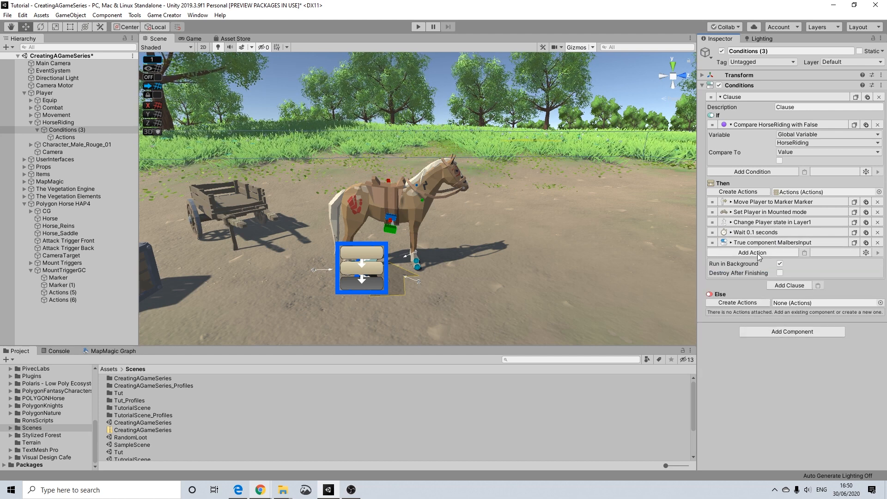
Step: Add a Transform action for the Player set to Change Parent, and locate the horse's Mount Points object in its skeleton
click(758, 253)
text(trans)
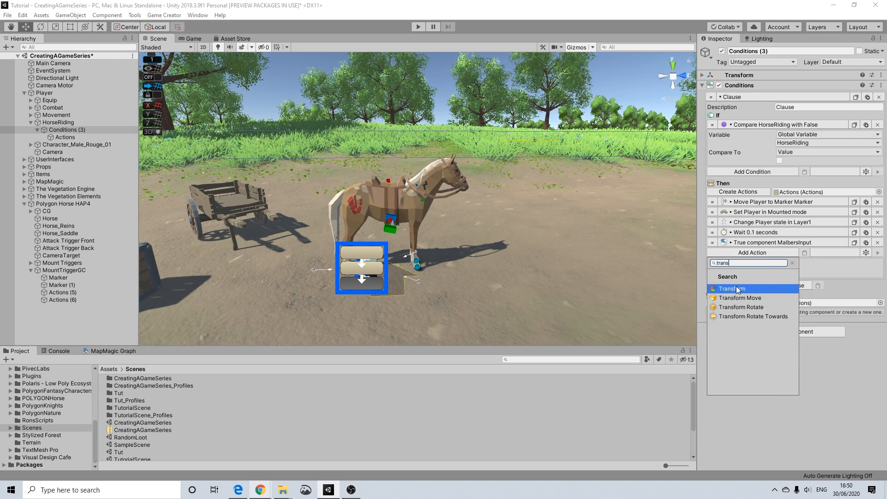
click(736, 289)
click(794, 272)
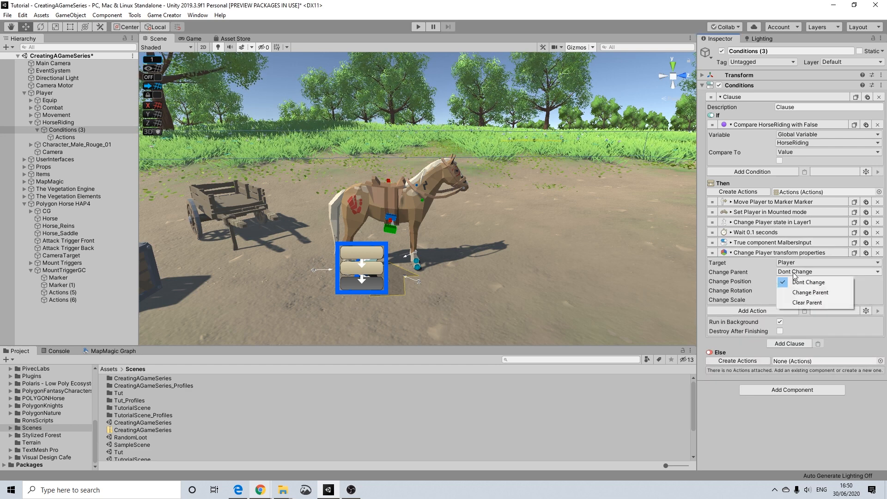
click(807, 296)
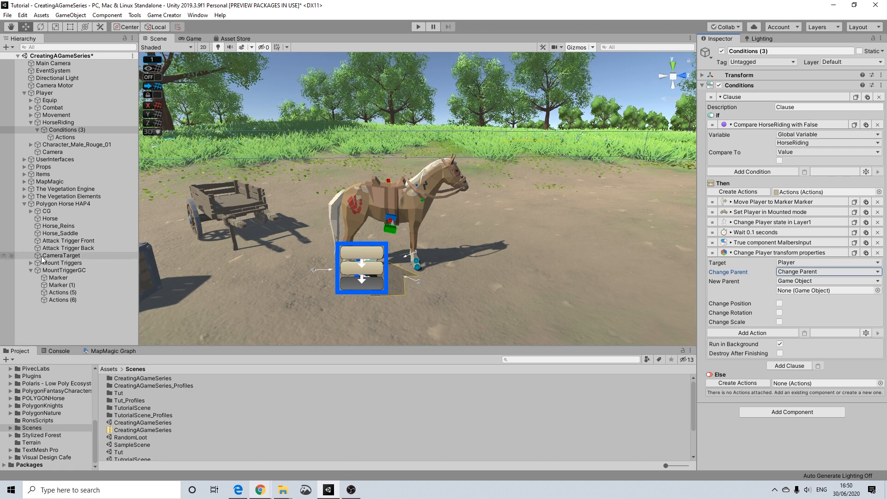
click(388, 184)
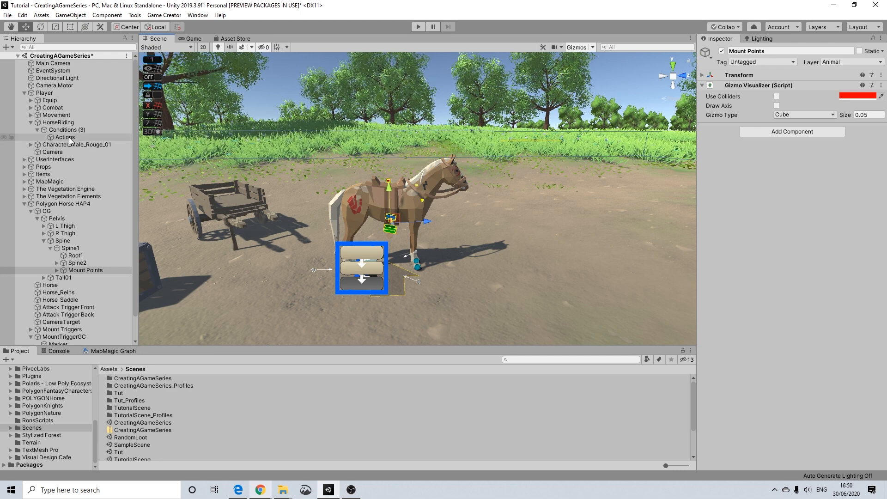
Step: Assign the horse's Mount Points object as the new parent in the Change Player transform properties action of Conditions (3)
scroll(374, 181, up, 3)
scroll(370, 177, up, 2)
scroll(350, 164, down, 2)
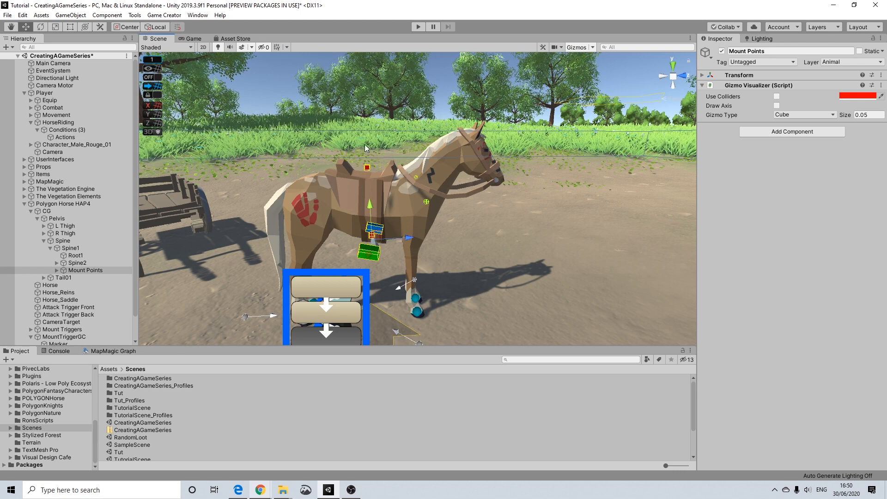
scroll(90, 243, down, 1)
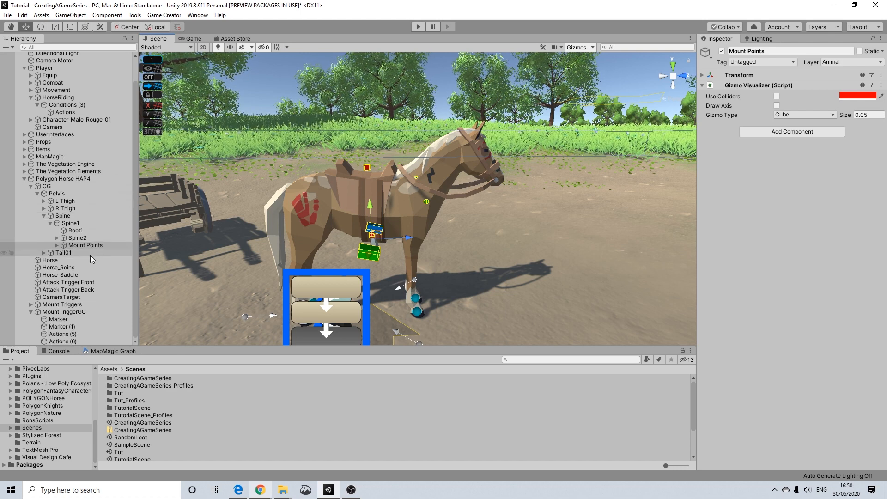
click(65, 105)
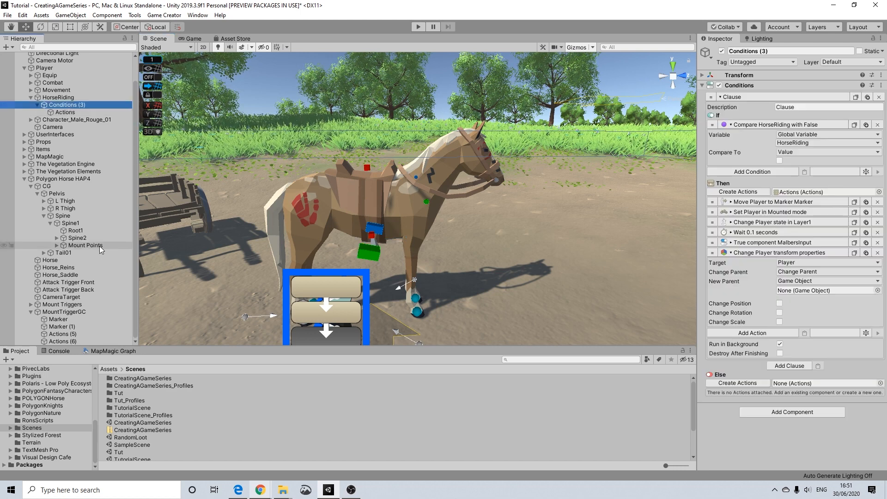
click(99, 246)
drag(99, 246, 799, 290)
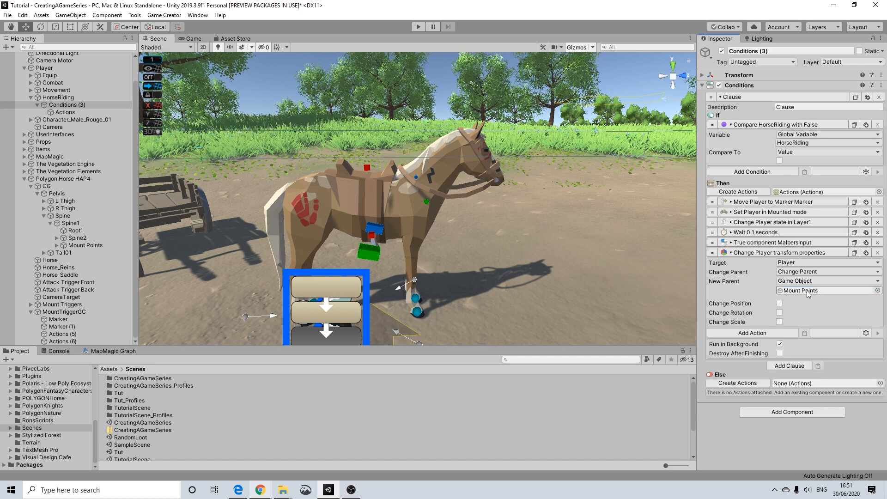
click(777, 255)
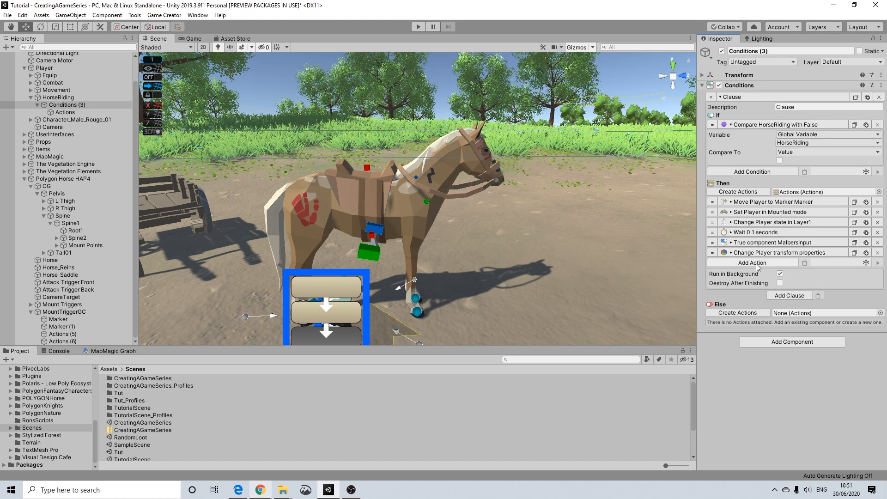
Step: Duplicate the Camera Motor object and place the copy directly below the original in the scene hierarchy
scroll(131, 122, up, 2)
click(50, 85)
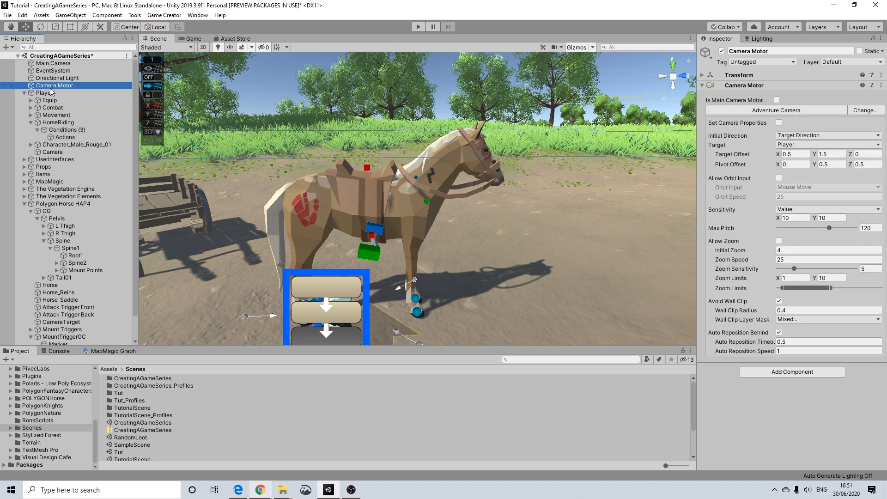
key(ctrl+d)
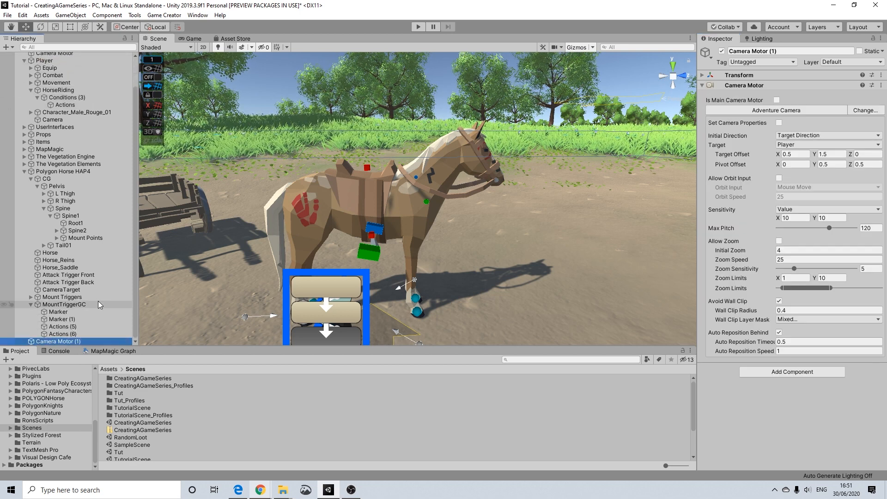
drag(39, 83, 59, 95)
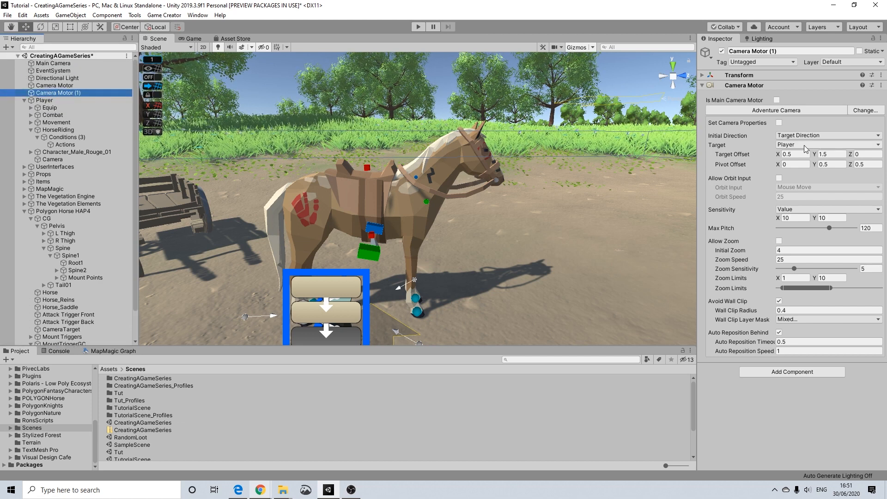
Step: Make the duplicated camera motor target the Polygon Horse HAP4 game object with a target offset Y of 2
click(790, 145)
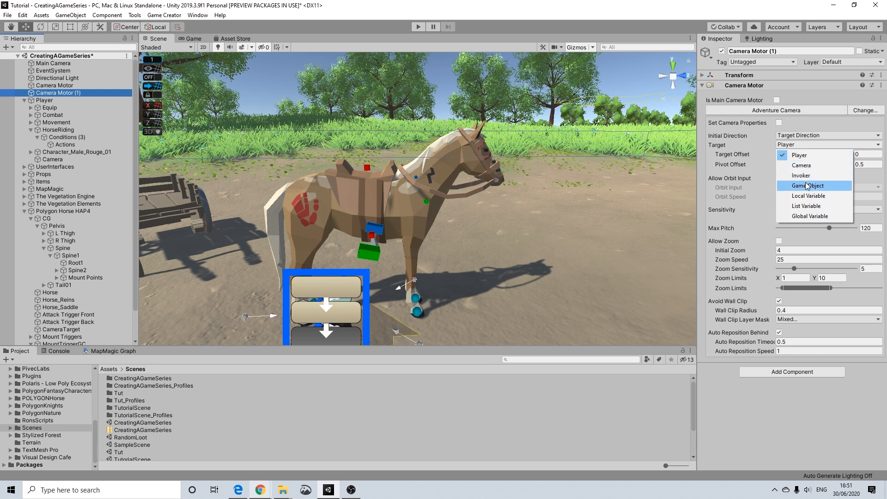
click(805, 186)
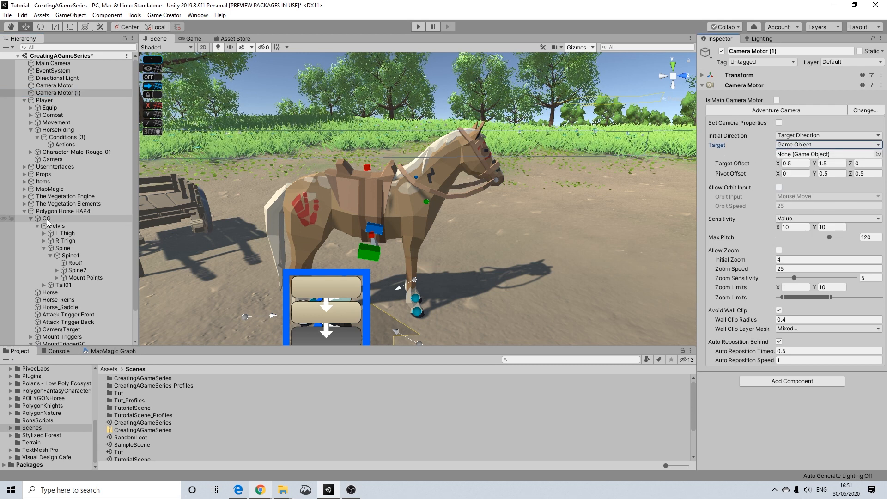
drag(66, 215, 777, 184)
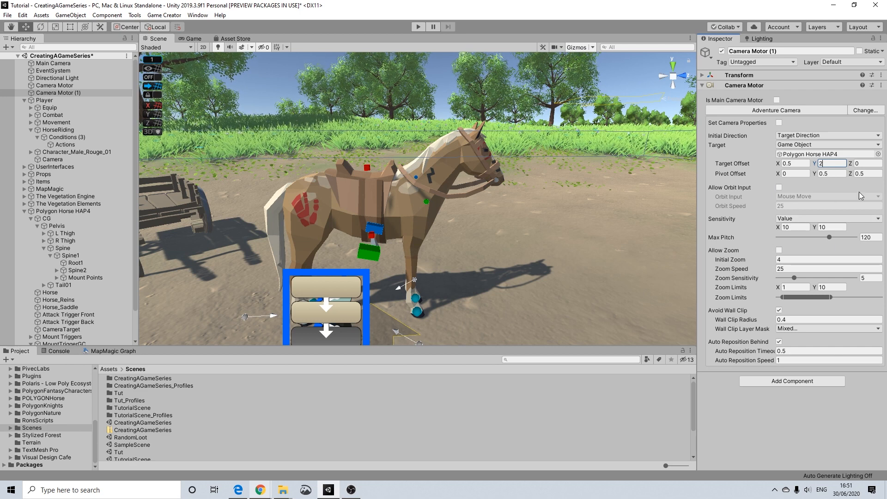
click(748, 147)
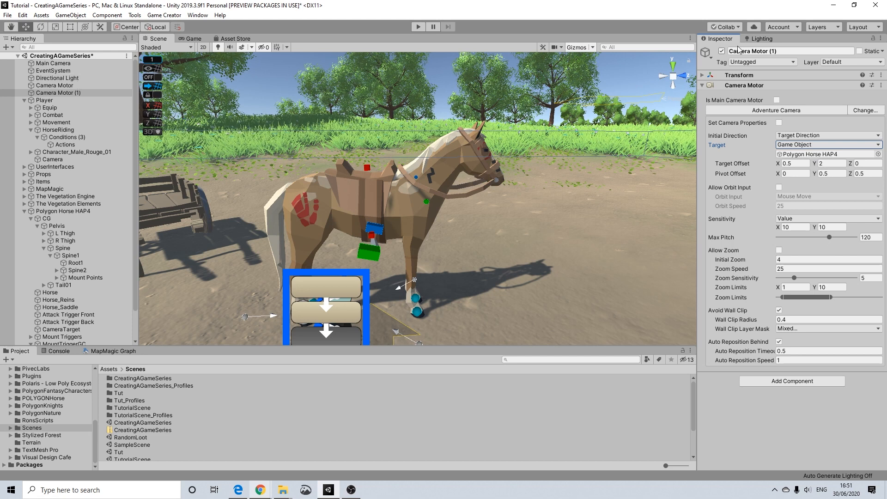
Step: Rename the duplicated camera motor as Camera Motor Horse
drag(770, 50, 809, 51)
text(Hprs)
key(BackSpace)
key(BackSpace)
key(BackSpace)
text(orse)
key(Return)
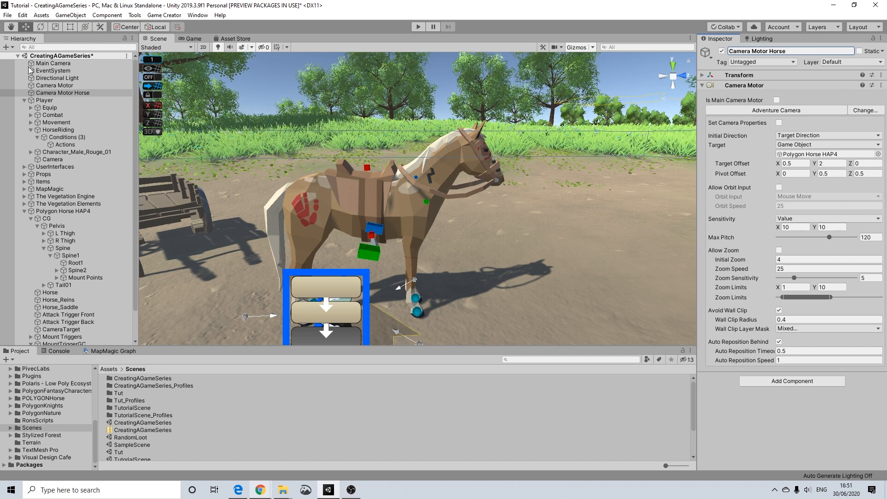
Step: Add a Change Camera action to Conditions (3) that switches to Camera Motor Horse with a transition time of 0.5
click(57, 137)
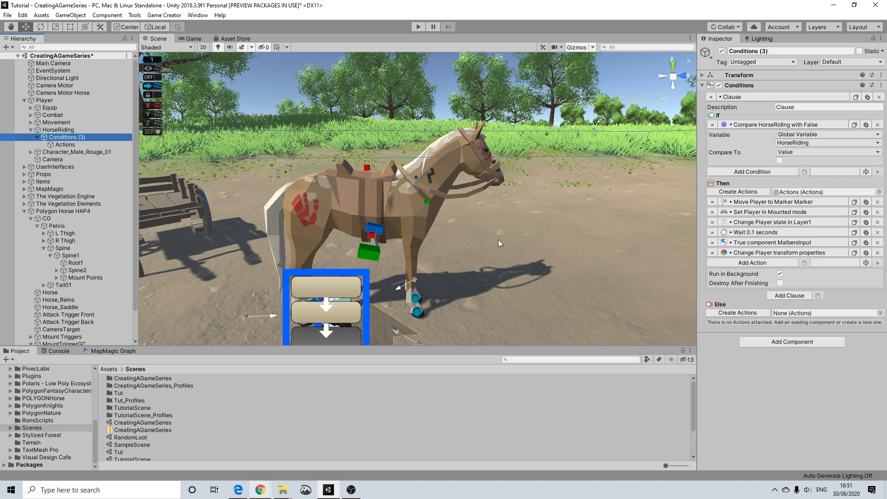
click(747, 263)
text(camera)
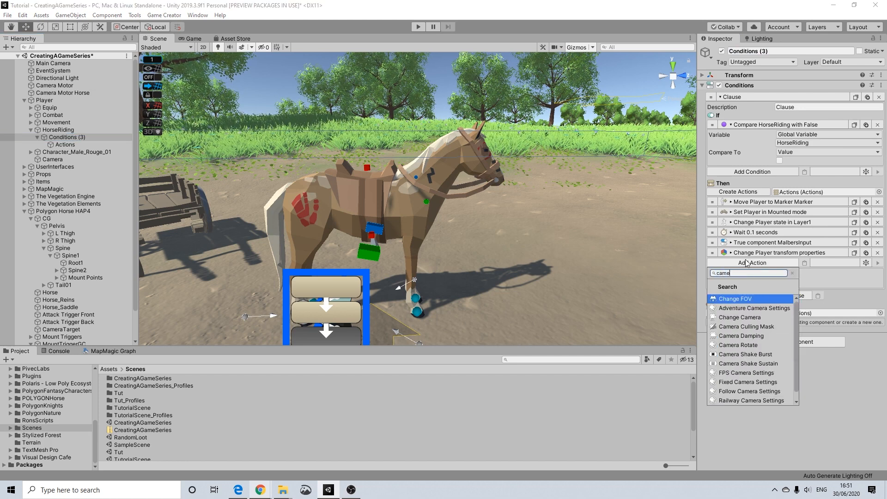
click(753, 318)
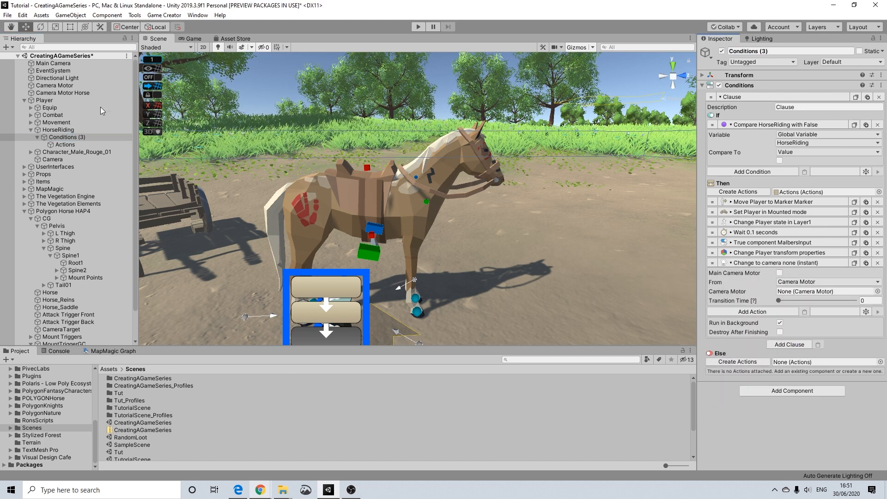
drag(74, 92, 827, 291)
click(875, 301)
text(0.5)
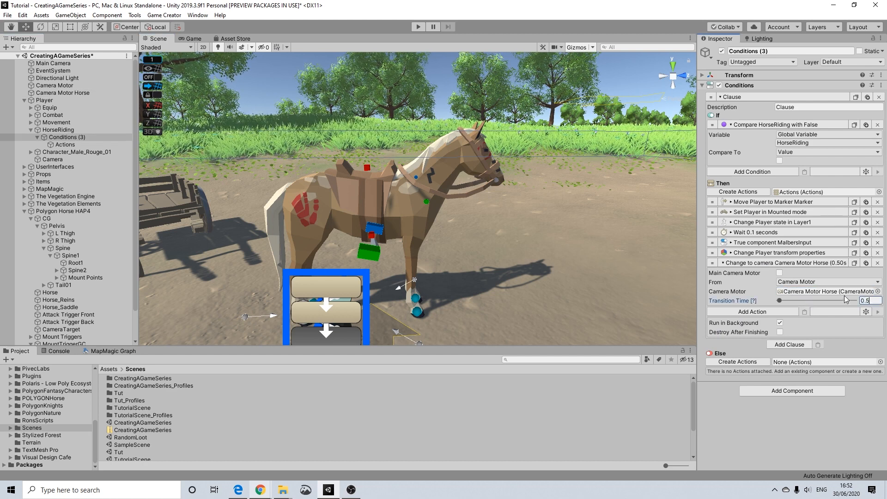
click(763, 263)
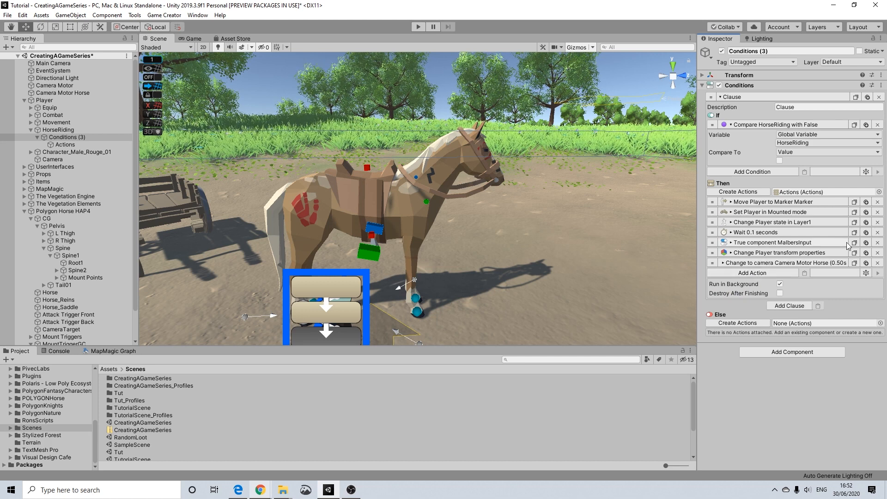
Step: Paste a copy of the MalbersInput component action at the end and make it disable the Player's CharacterController component
click(806, 273)
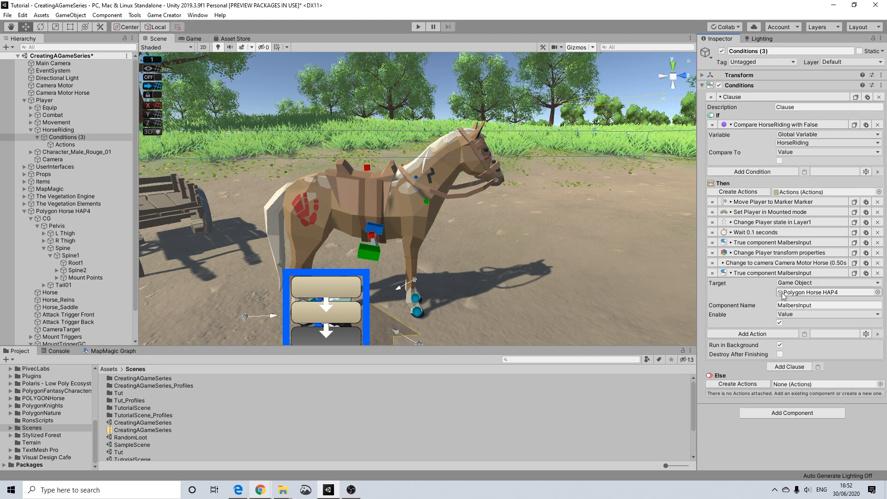
click(792, 284)
click(800, 294)
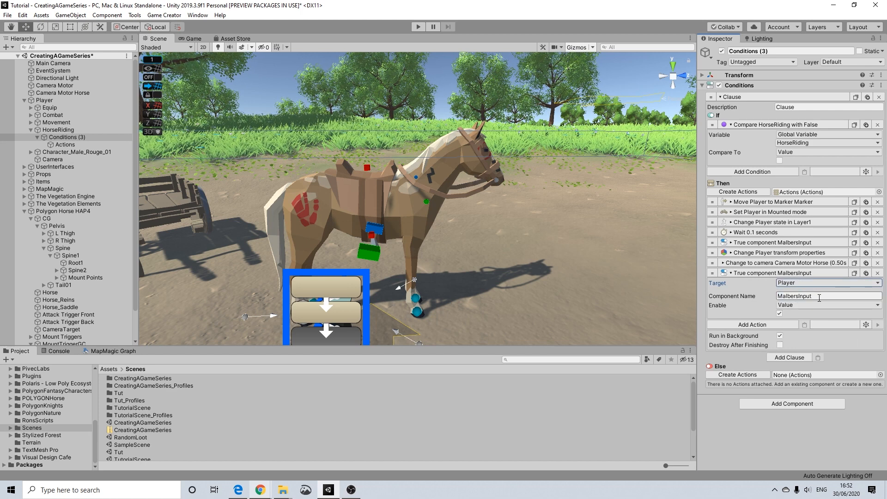
click(780, 314)
click(741, 295)
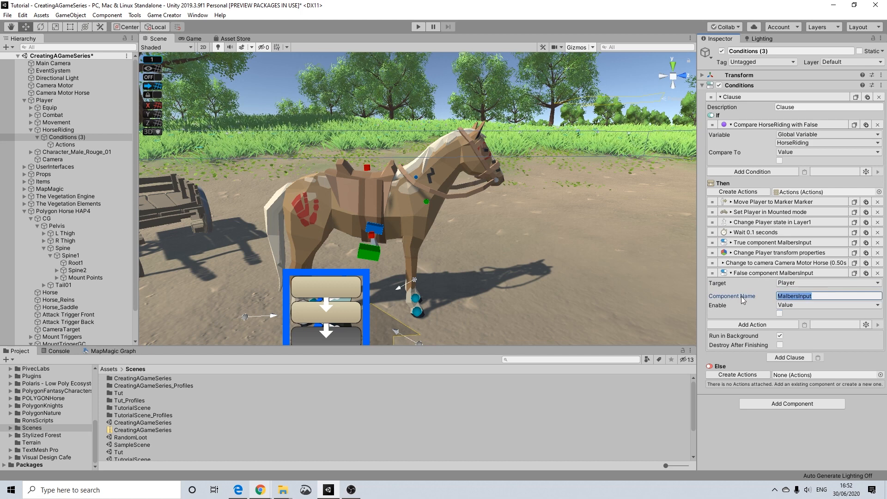
text(Cha)
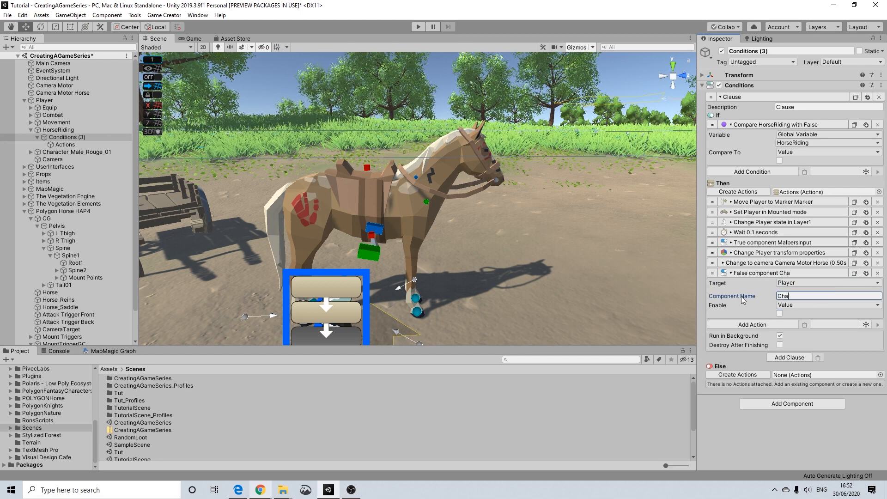
text(racterController)
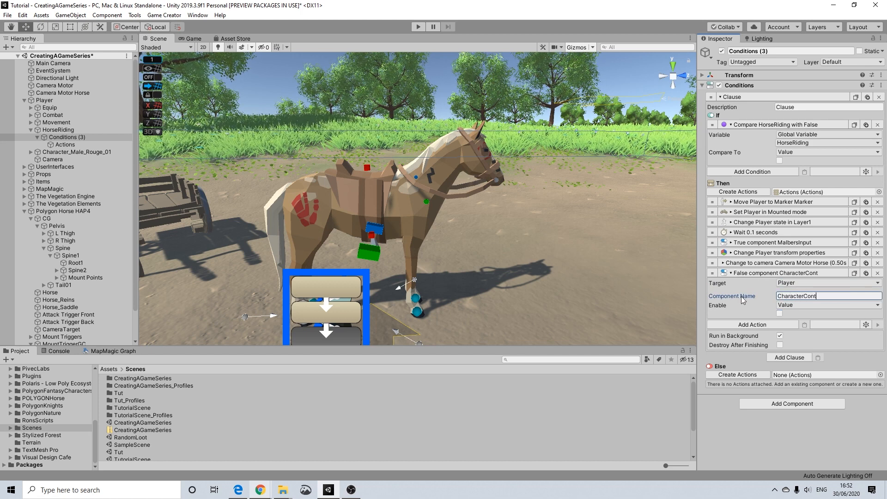
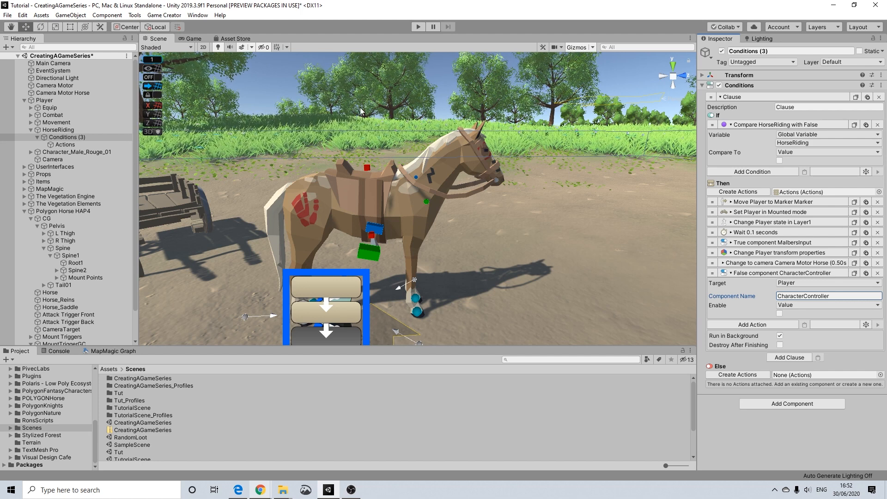
click(771, 273)
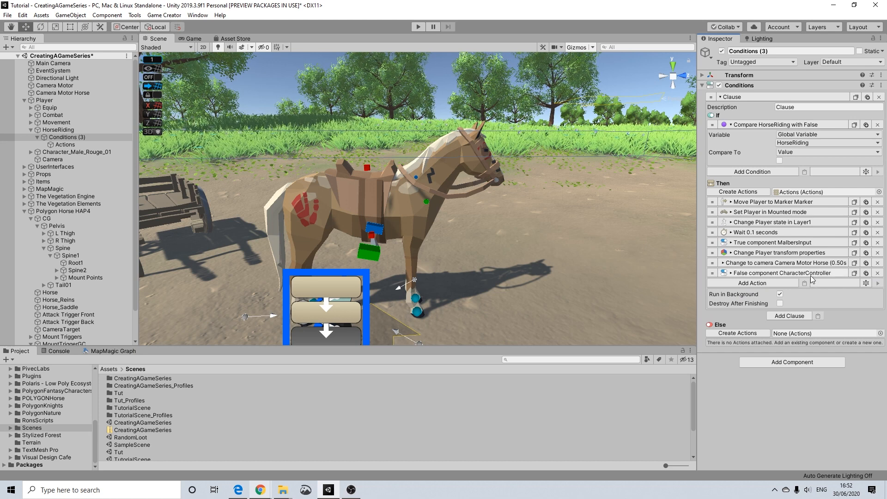
Step: Add an Inverse Kinematics action that turns off IK for the Player's Feet
click(765, 284)
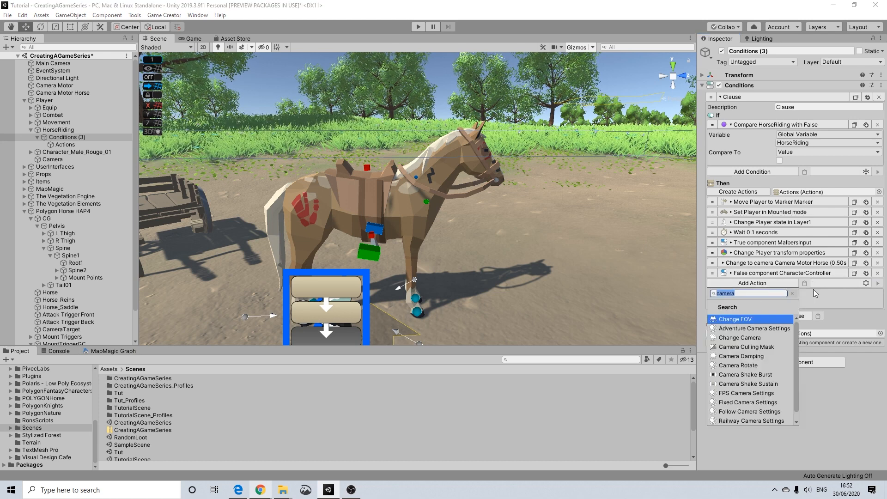
key(BackSpace)
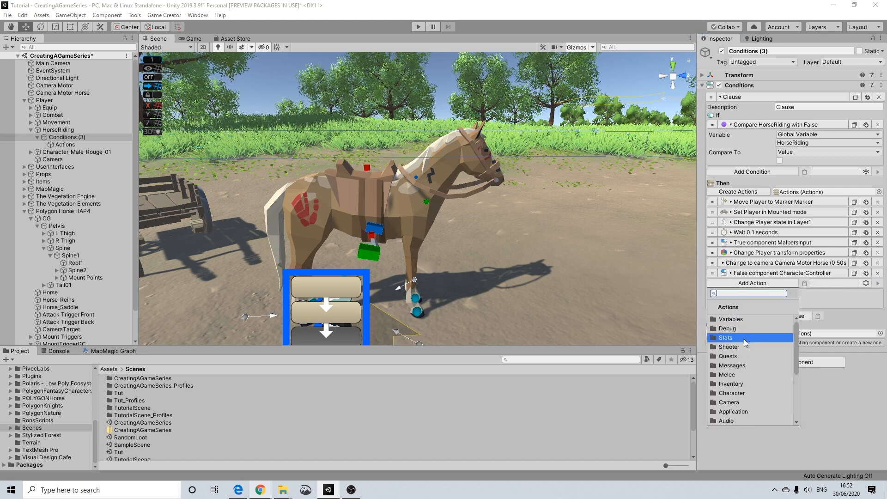
click(735, 392)
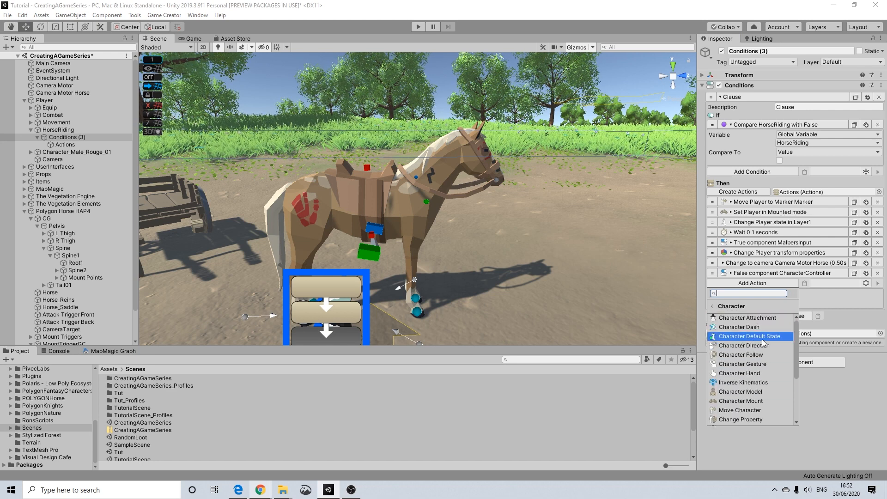
click(751, 382)
click(786, 306)
click(806, 337)
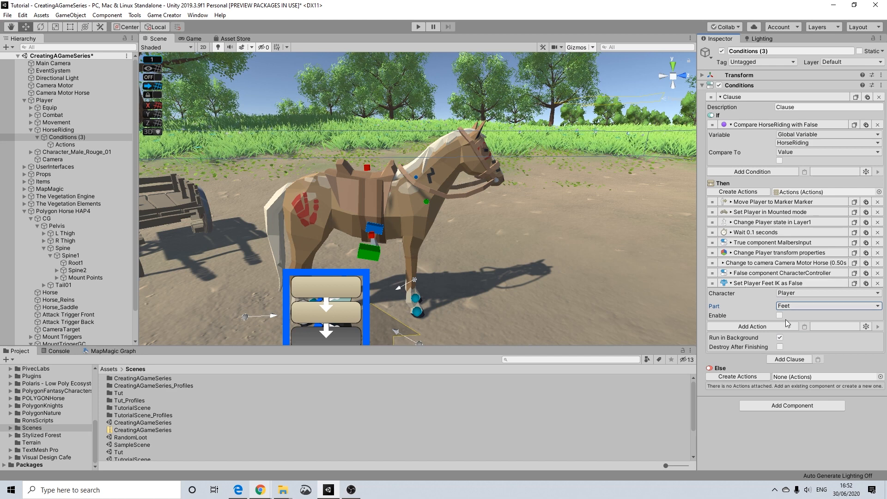
click(753, 284)
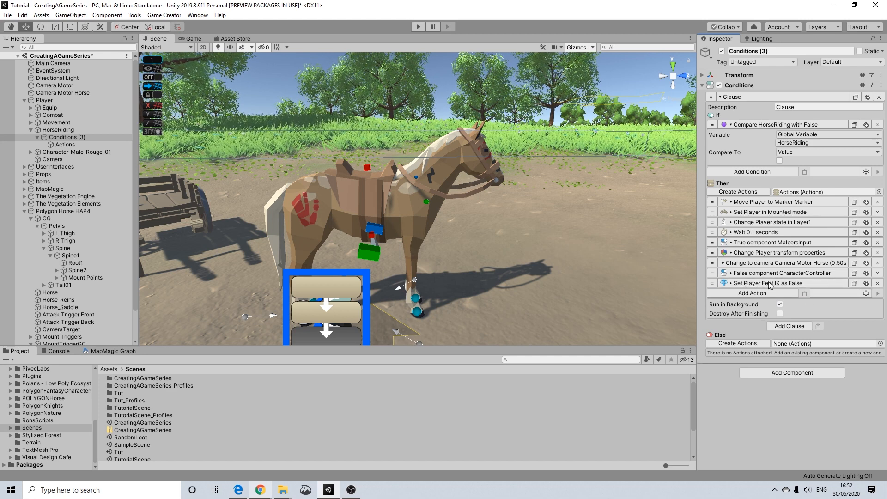
Step: Add a Wait action of 0.5 seconds after the feet IK action
click(758, 293)
text(wait)
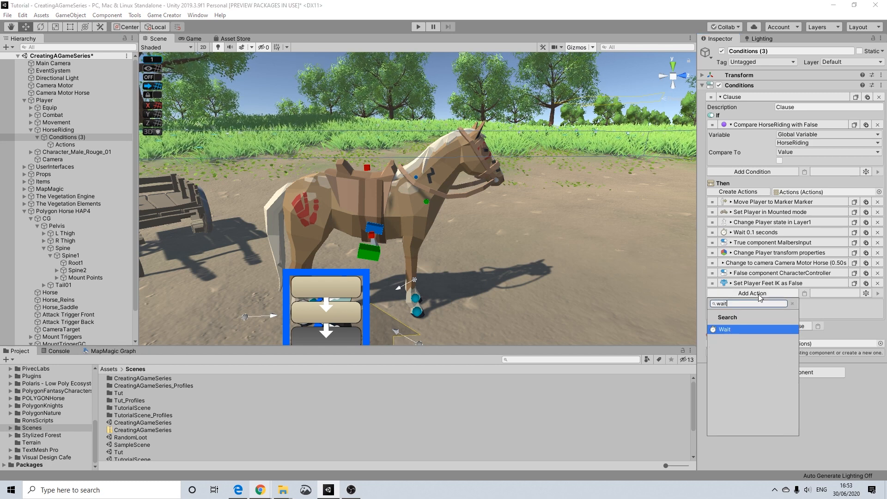
key(Return)
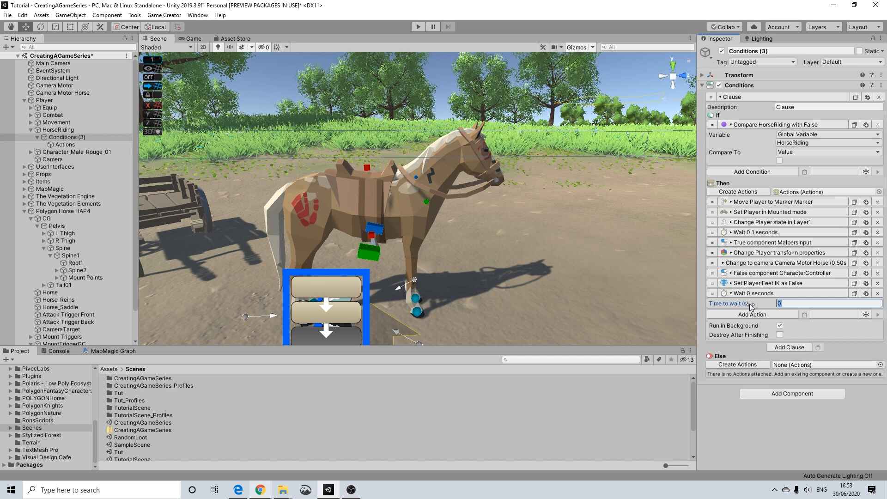
click(751, 294)
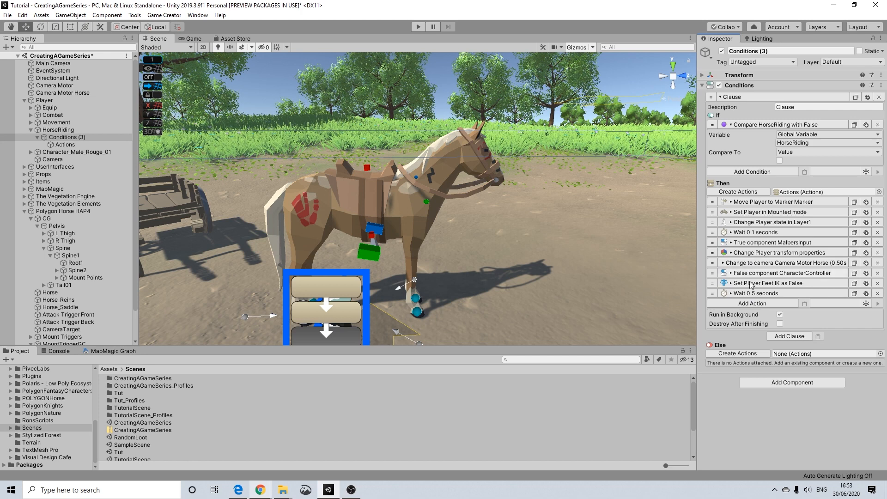
Step: Add a Variable Bool action after the 0.5-second wait that sets the global variable HorseRiding to true
click(744, 303)
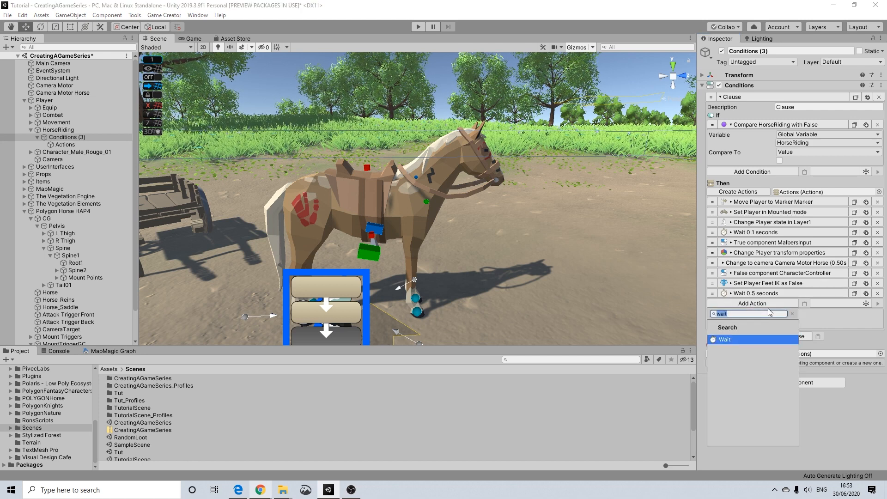
text(var)
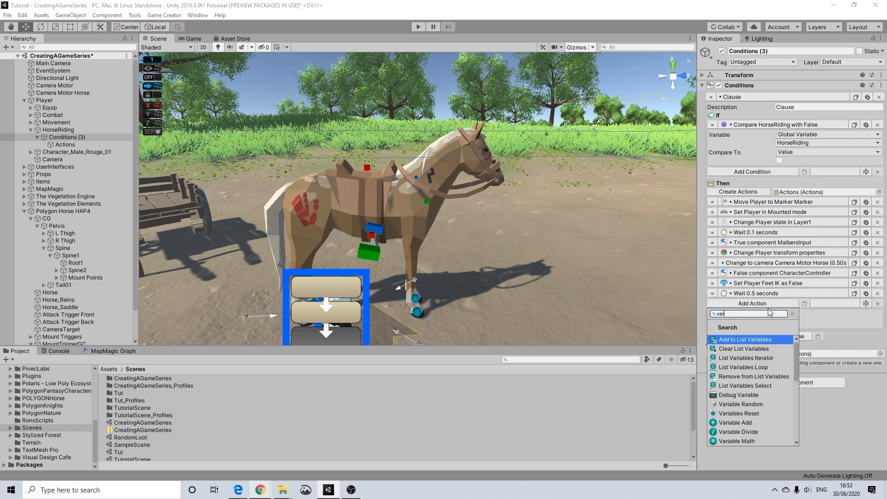
scroll(734, 403, down, 5)
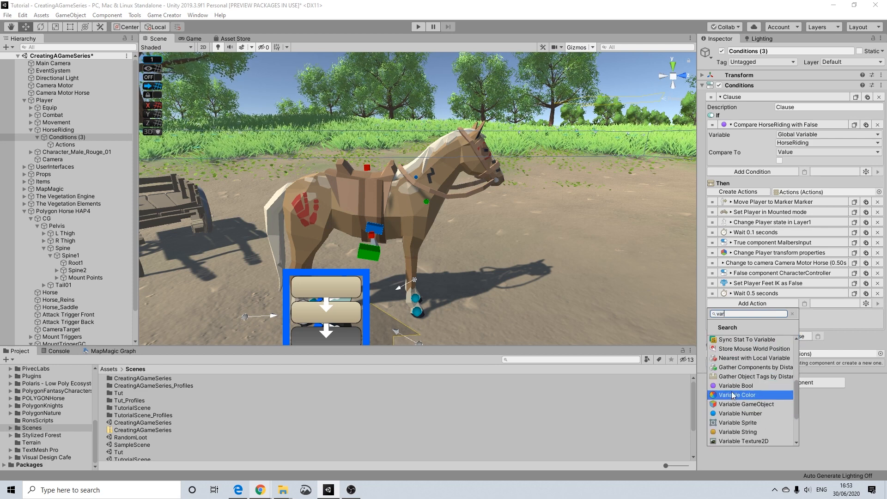
click(734, 386)
click(791, 321)
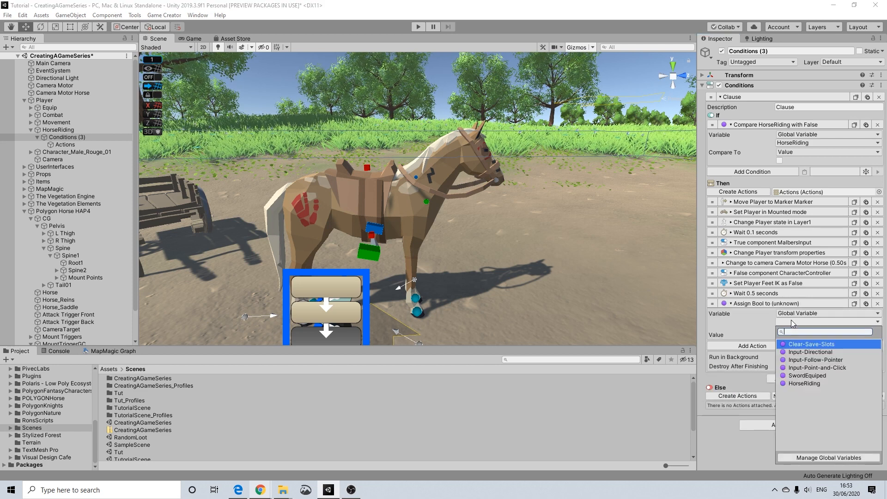
click(803, 382)
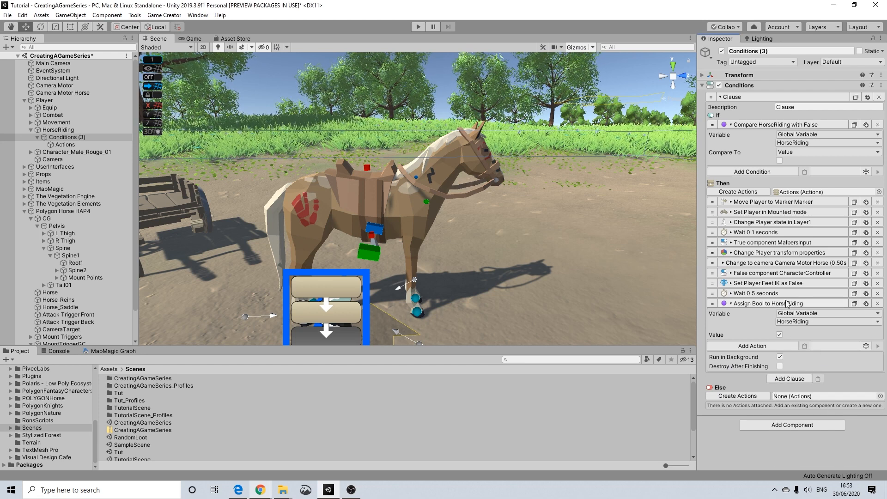
click(787, 304)
Step: Add a Head Track action that makes the Player track Marker (1) under MountTriggerGC with a speed of 0.01
click(763, 314)
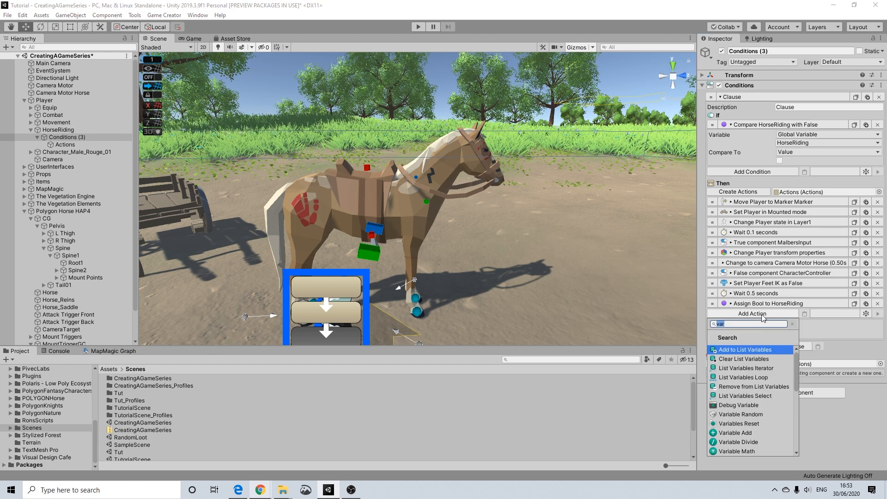
text(head)
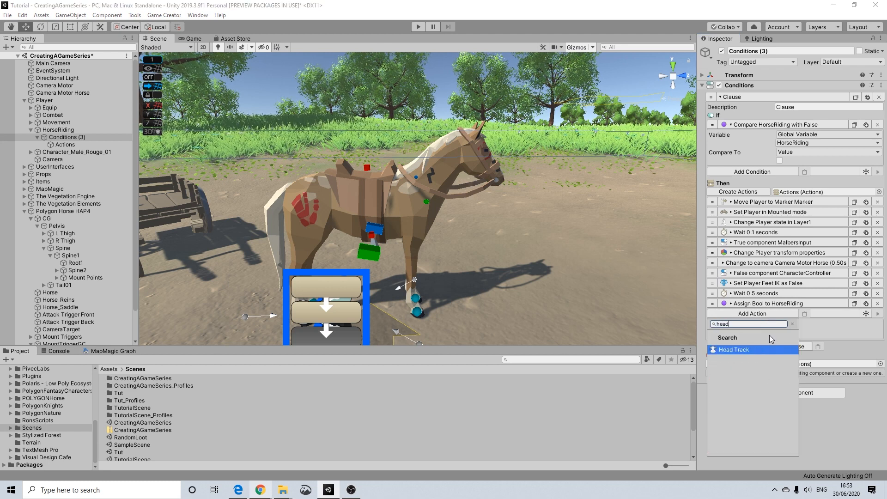
key(Return)
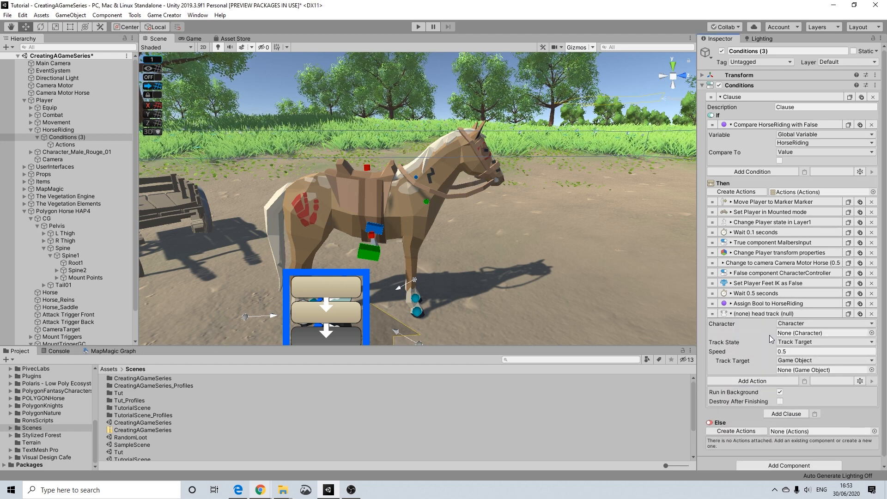
click(789, 326)
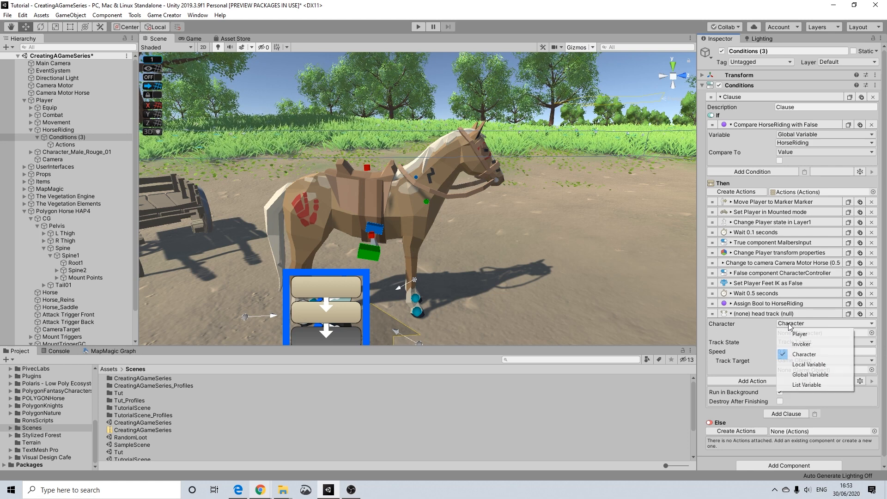
click(785, 330)
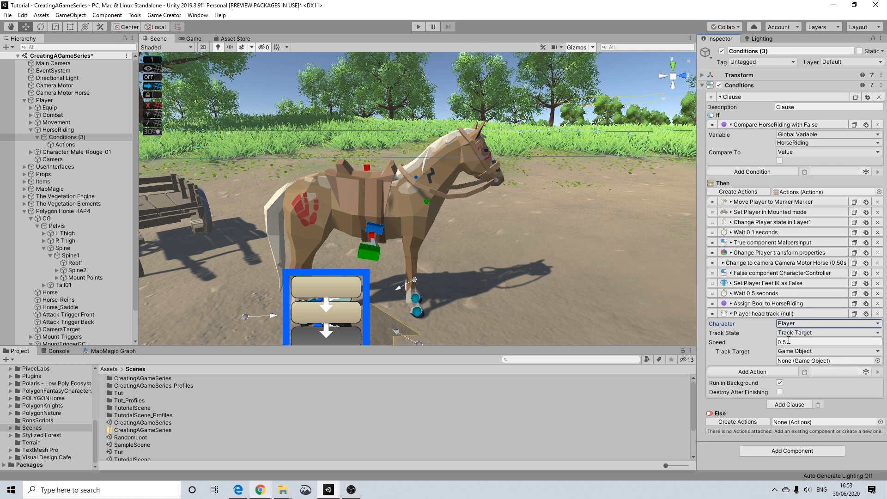
click(796, 342)
text(0.01)
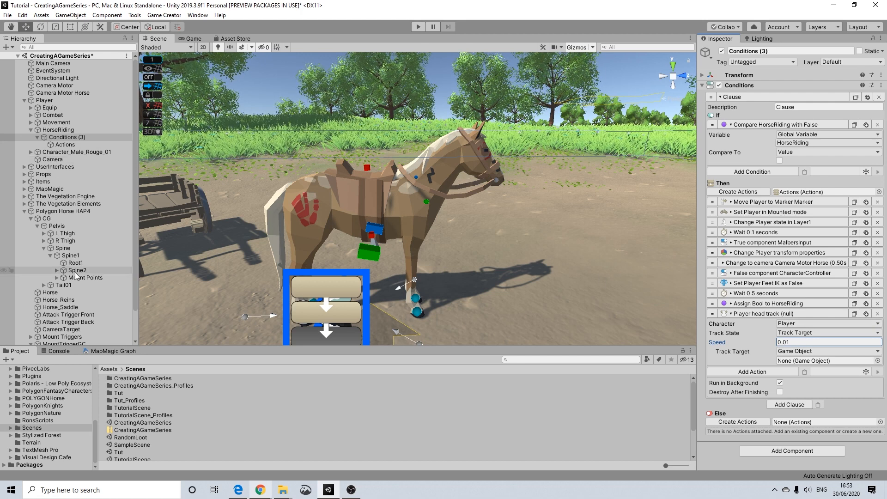
scroll(63, 323, down, 2)
mouse_move(61, 329)
mouse_down()
mouse_move(814, 344)
mouse_move(785, 357)
mouse_move(814, 360)
mouse_up()
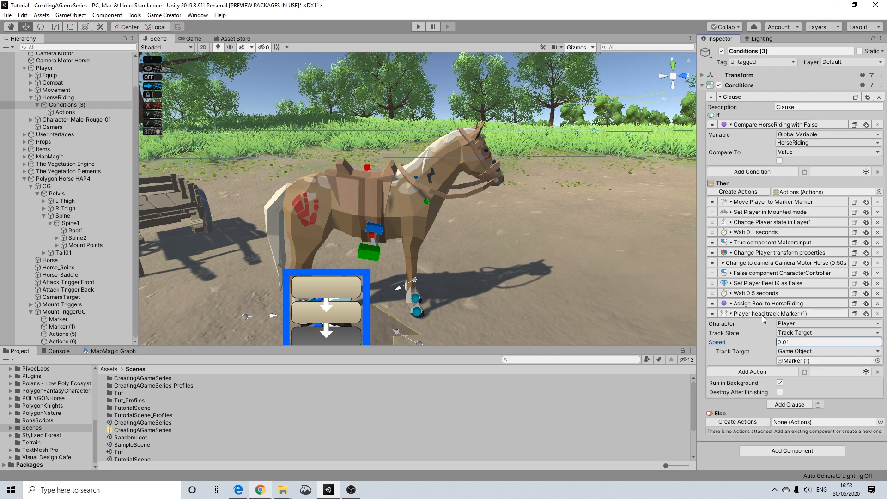
Step: Examine the horse, its mount markers and the surrounding area from several angles in the scene
scroll(462, 207, down, 3)
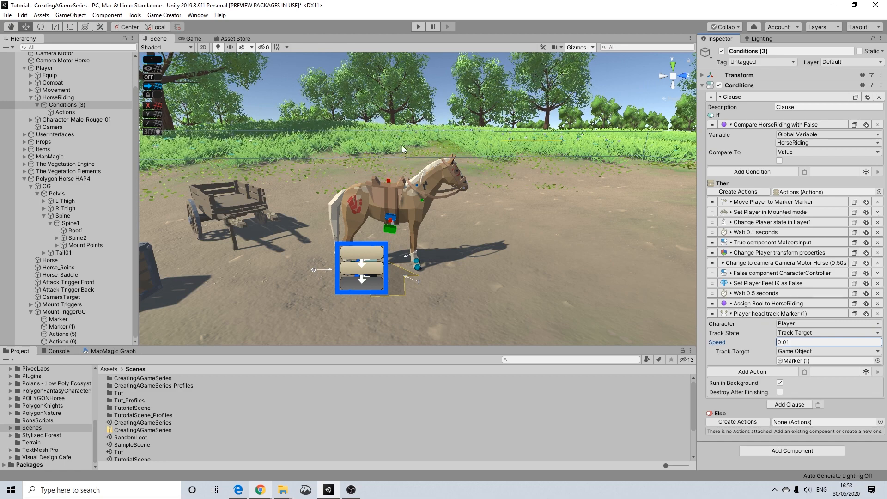
alt+drag(395, 141, 94, 211)
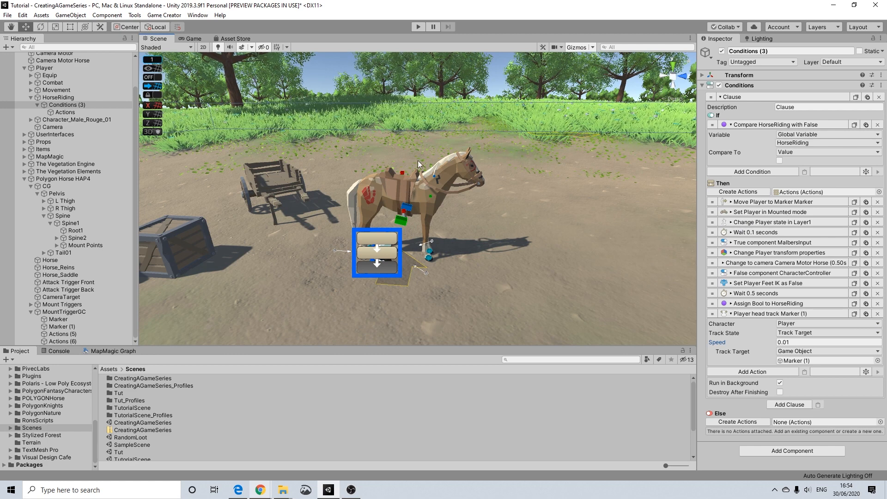
scroll(365, 196, up, 3)
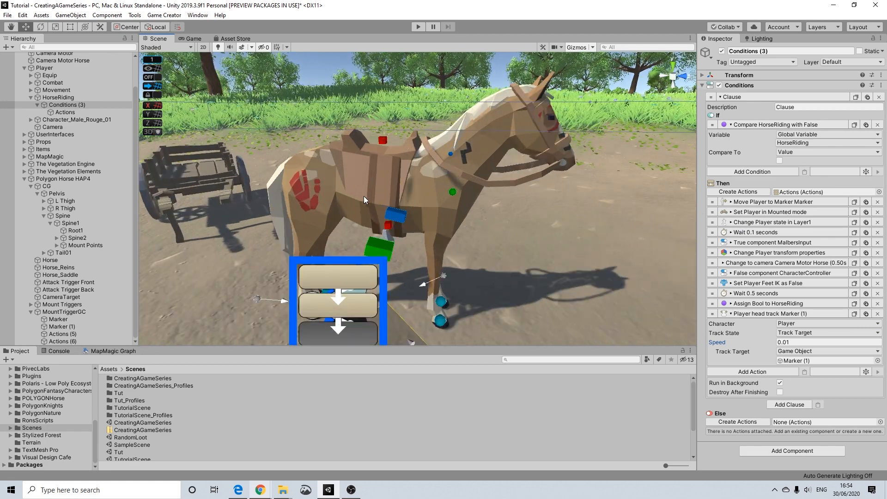
alt+drag(373, 205, 439, 207)
scroll(423, 212, down, 2)
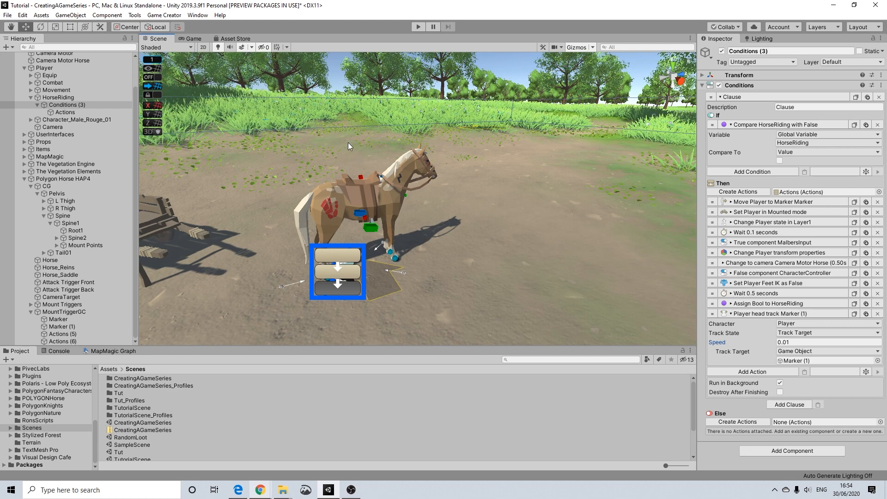
mouse_move(348, 142)
alt+mouse_down()
mouse_move(493, 151)
mouse_move(407, 157)
alt+mouse_up()
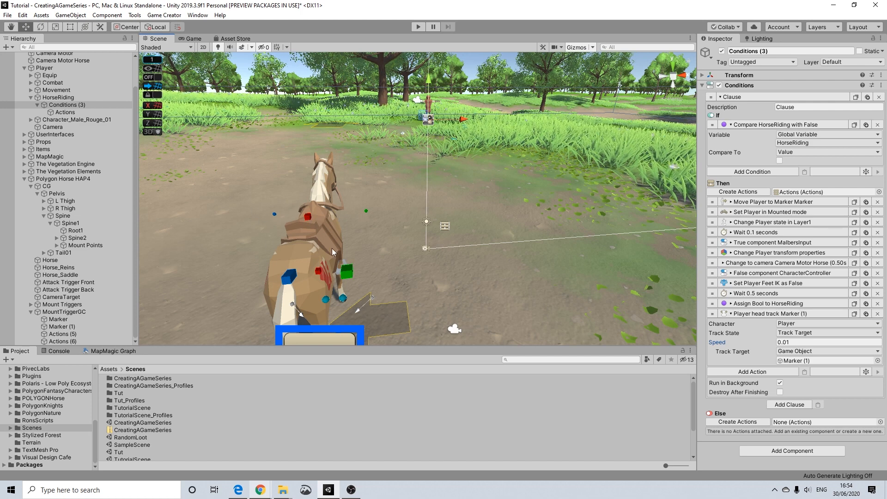
alt+drag(435, 264, 314, 261)
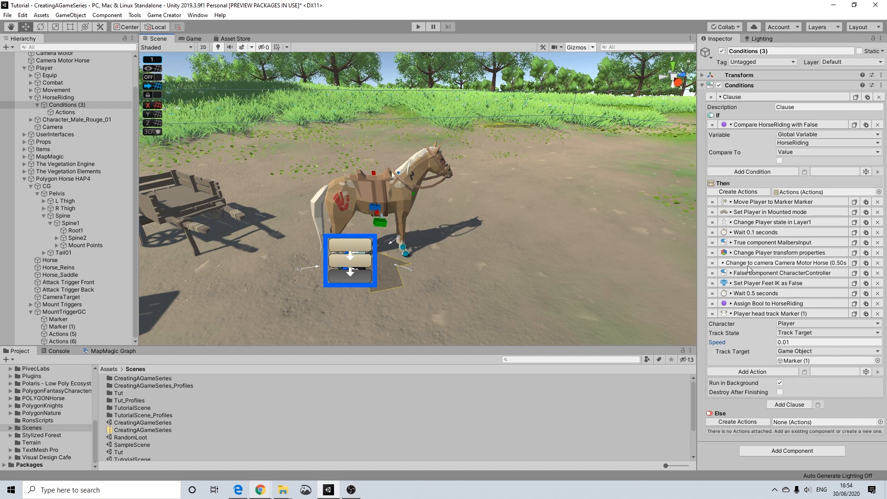
click(739, 314)
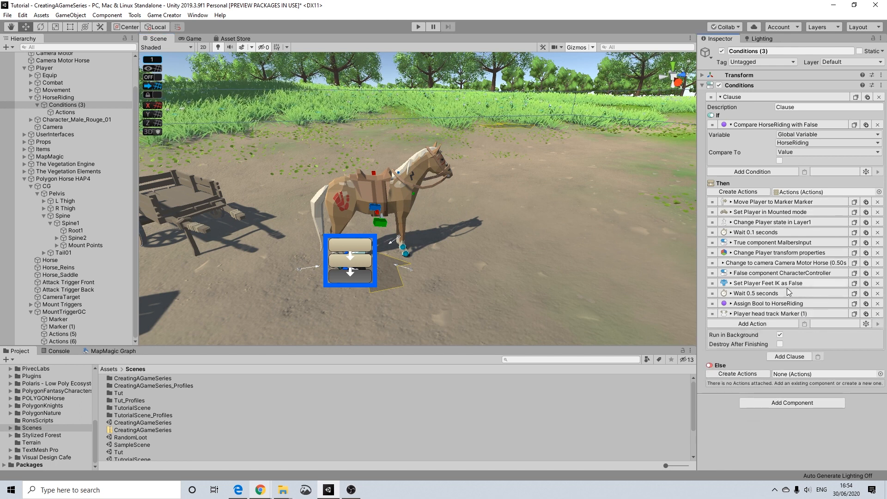
Step: Duplicate the Actions object under Conditions (3) and assign the copy as the Else actions of Conditions (3)
click(68, 113)
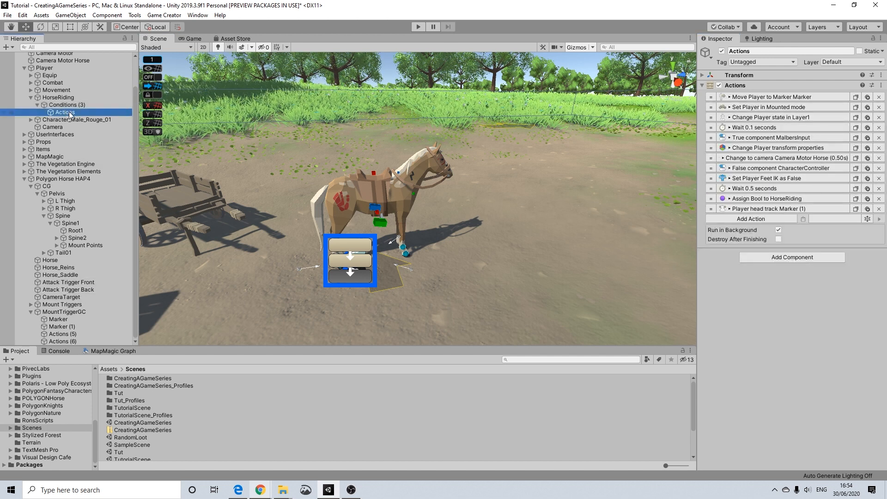
key(ctrl+d)
click(73, 105)
drag(75, 121, 806, 378)
scroll(814, 382, down, 4)
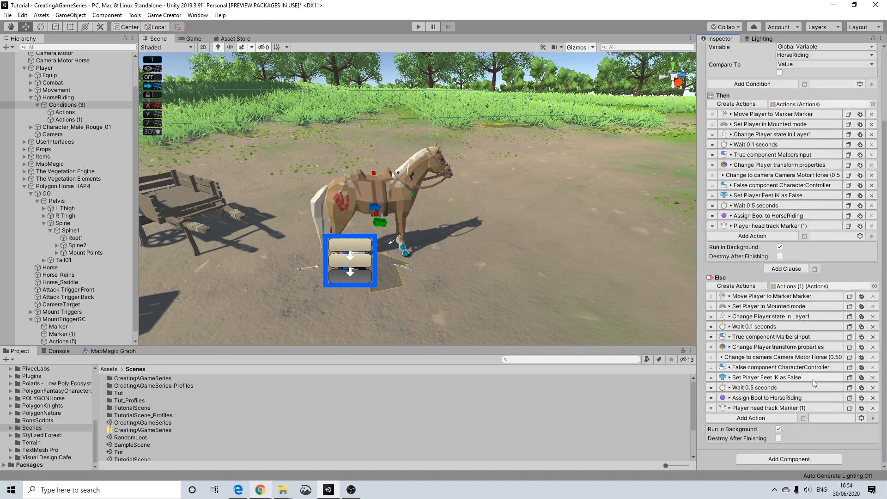
Step: Make the Change Camera action the first of the Else actions and set its target to Camera Motor
click(69, 120)
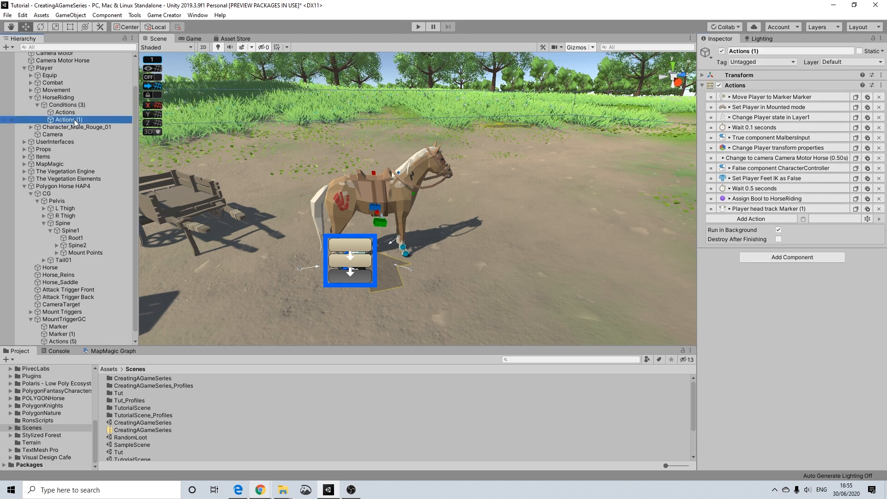
click(65, 105)
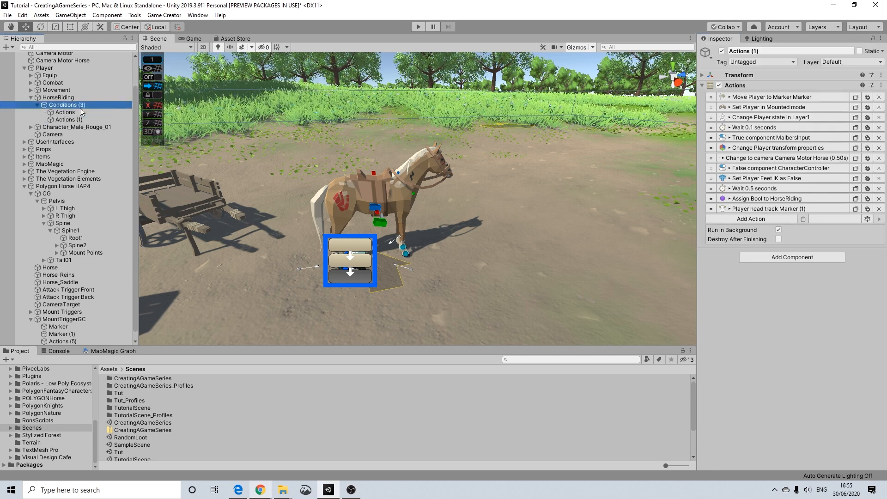
scroll(810, 202, down, 4)
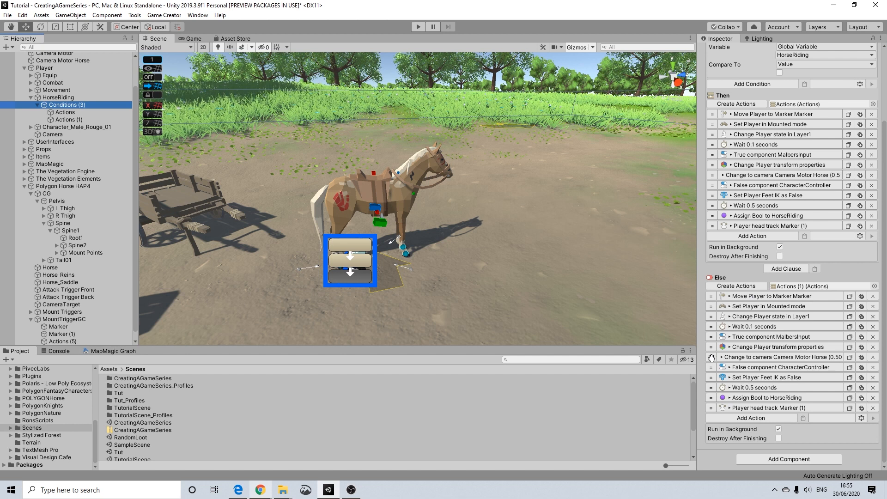
drag(712, 359, 714, 295)
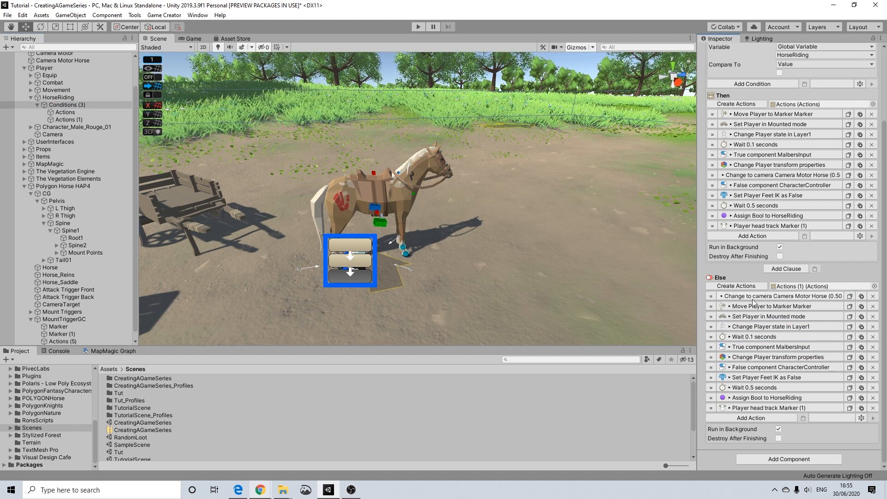
click(759, 299)
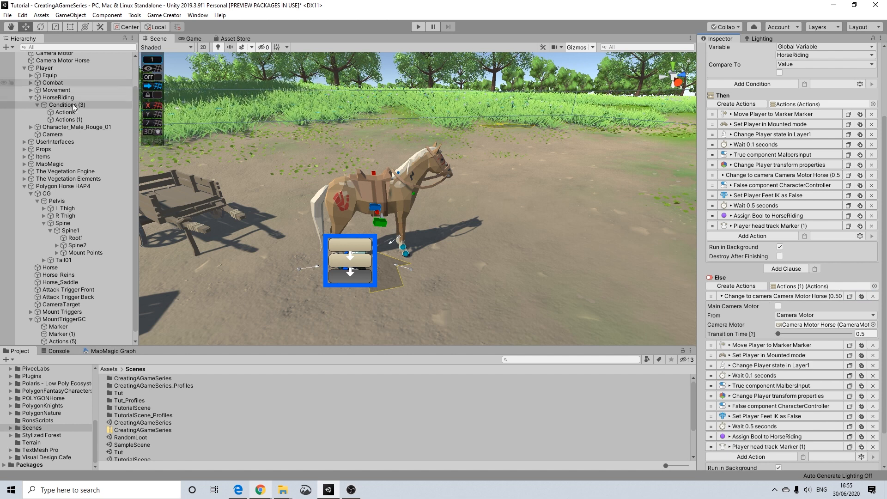
scroll(64, 96, up, 2)
drag(55, 80, 822, 325)
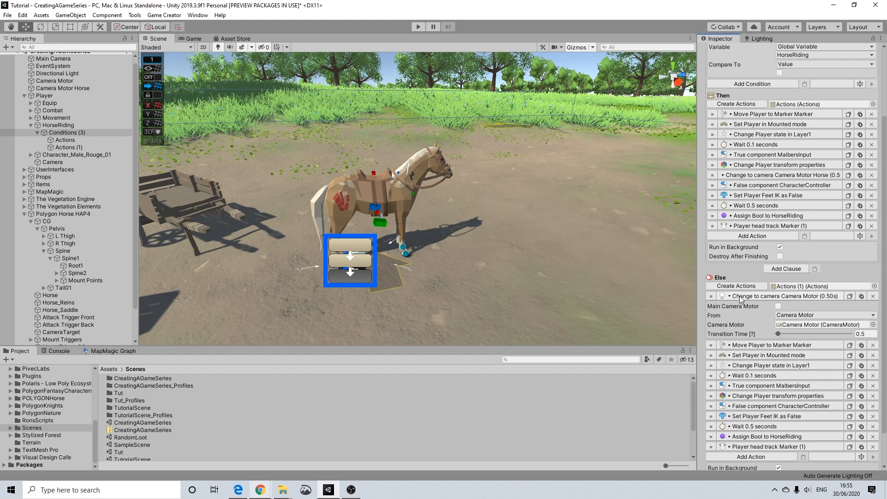
click(739, 297)
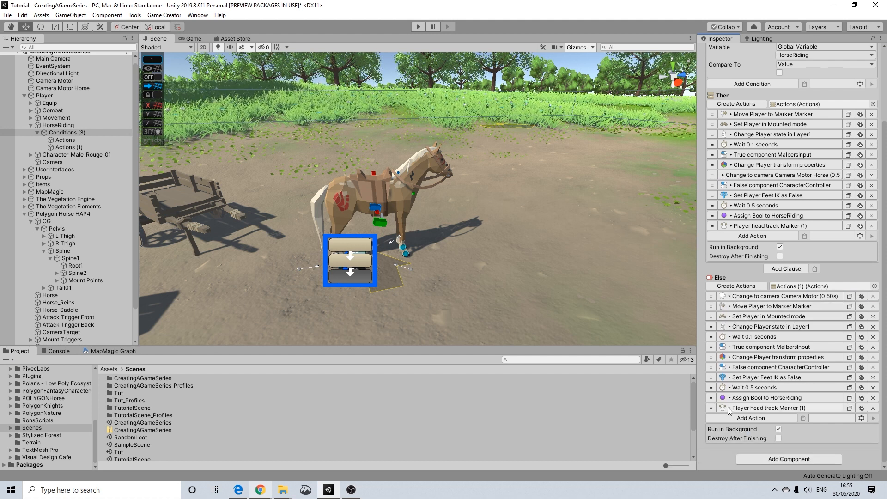
Step: Move the Else head track action directly below the camera change and set its Track State to Untrack
drag(708, 407, 721, 304)
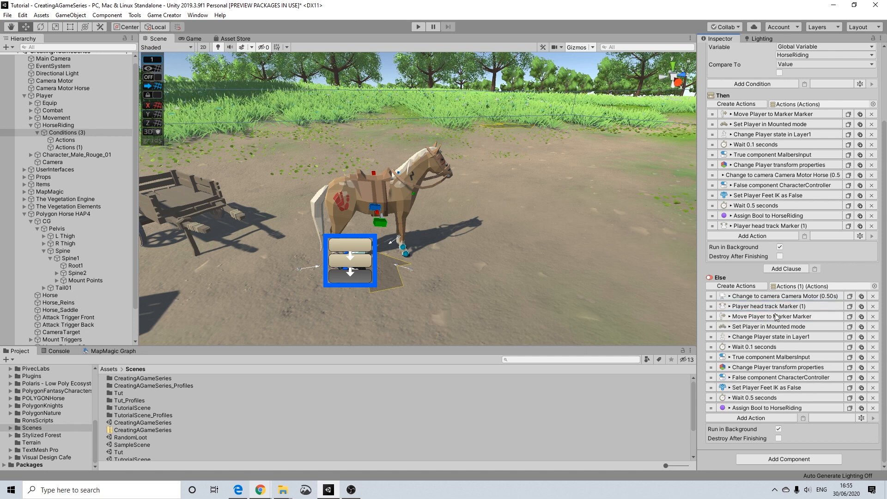
click(773, 307)
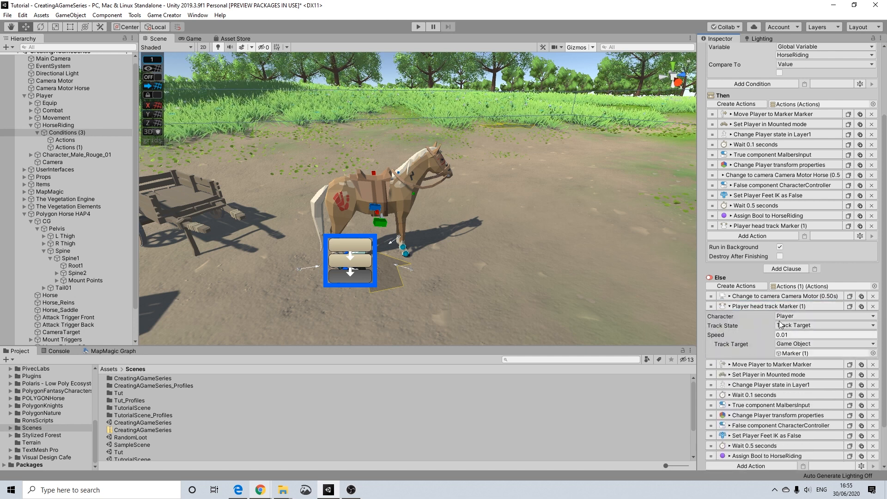
click(792, 326)
click(794, 345)
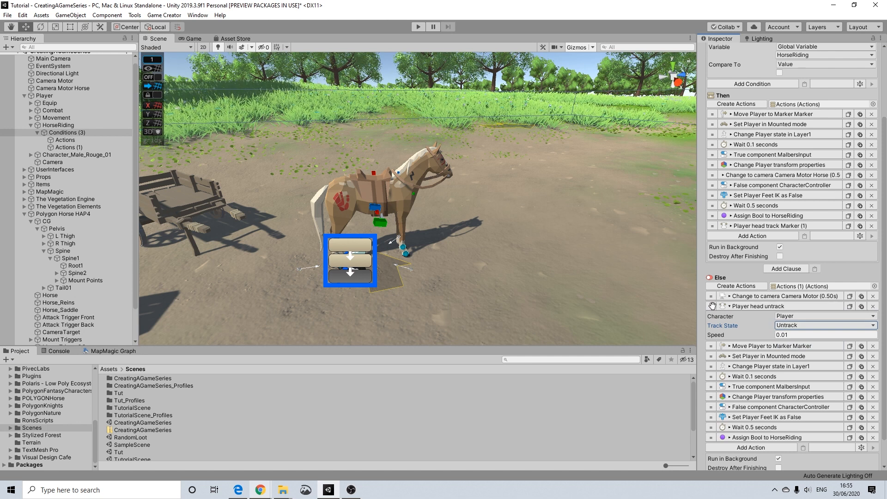
click(741, 308)
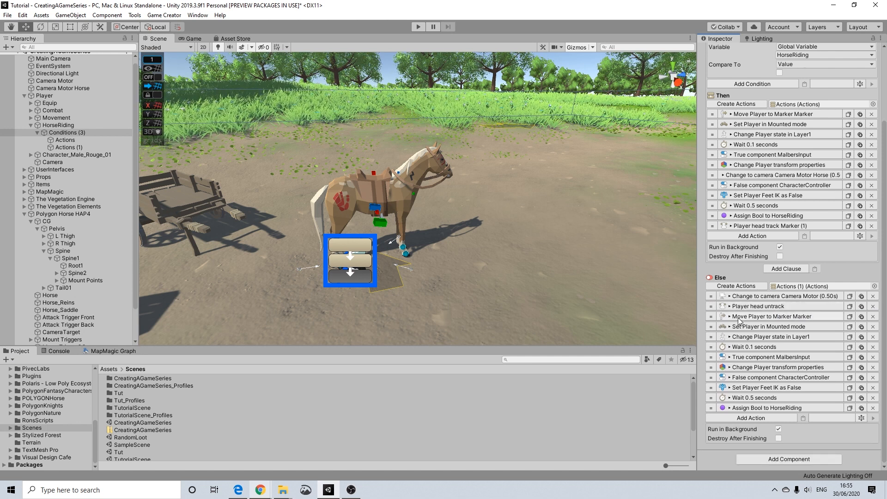
Step: Move the Else Player transform action directly below the head untrack action and set Change Parent to Clear Parent
drag(714, 368, 717, 316)
click(766, 319)
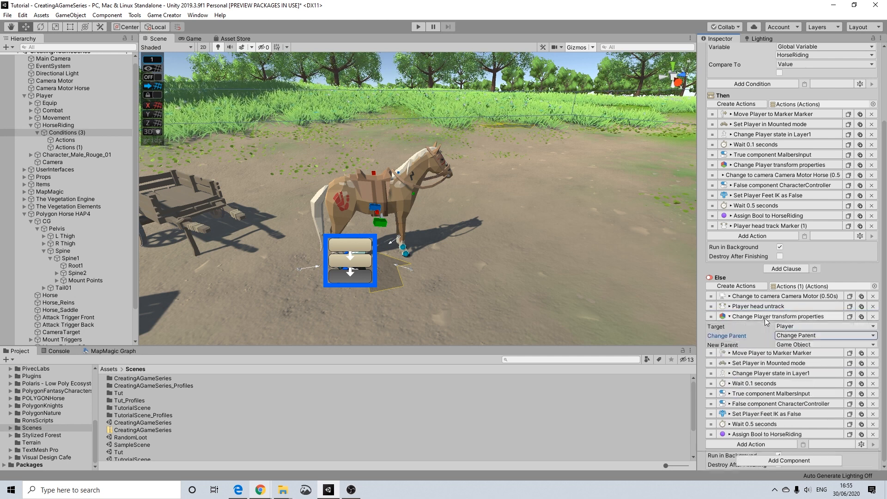
click(791, 340)
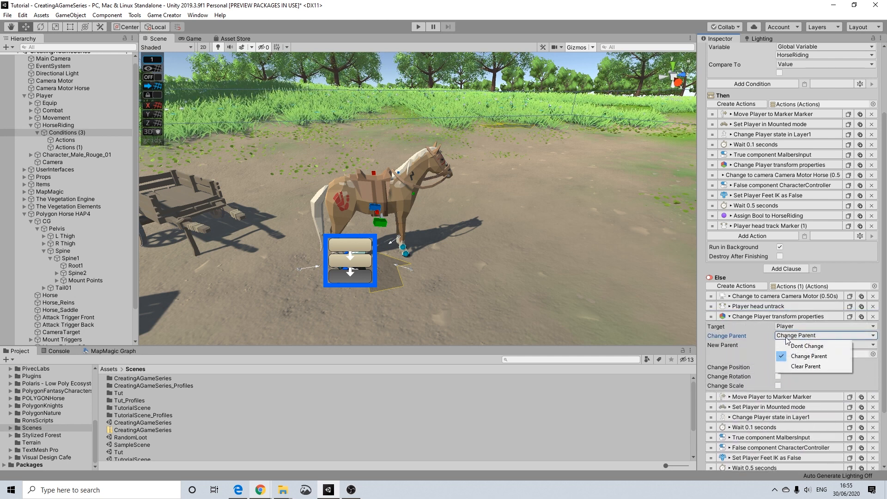
click(806, 368)
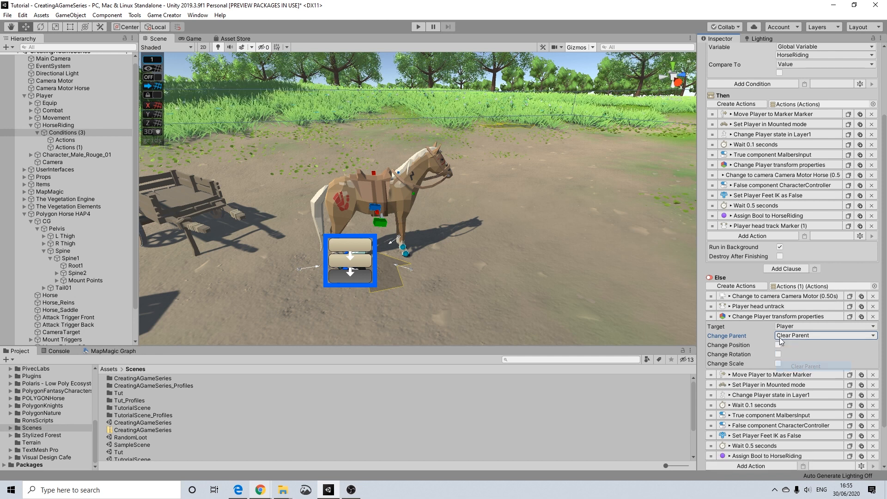
Step: Move the Else MalbersInput component action directly below the Player transform action and set its enable value to false
click(760, 317)
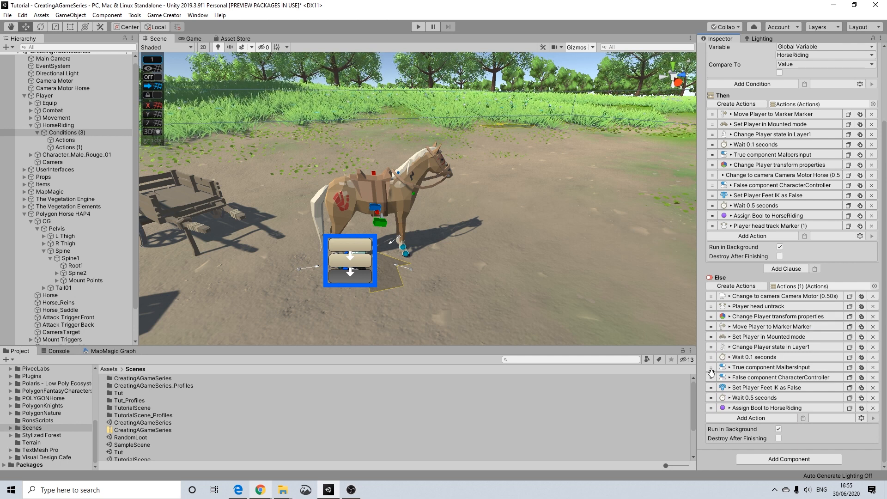
drag(712, 367, 712, 326)
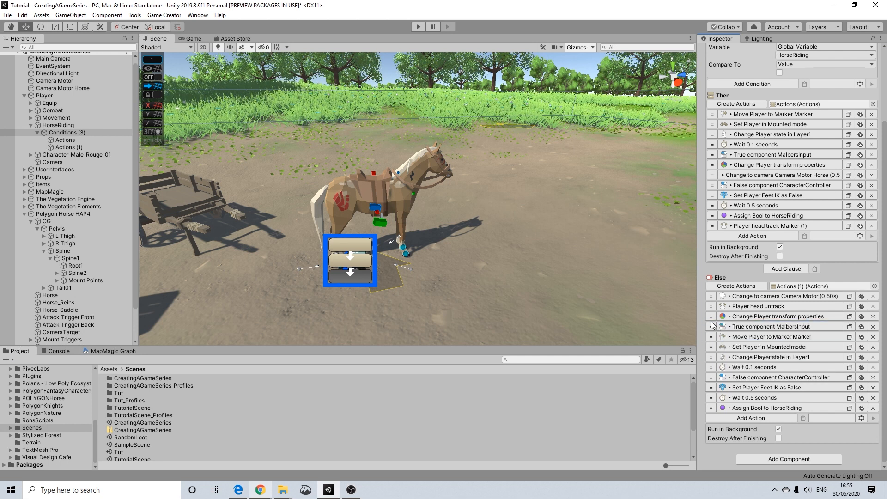
click(750, 328)
click(779, 376)
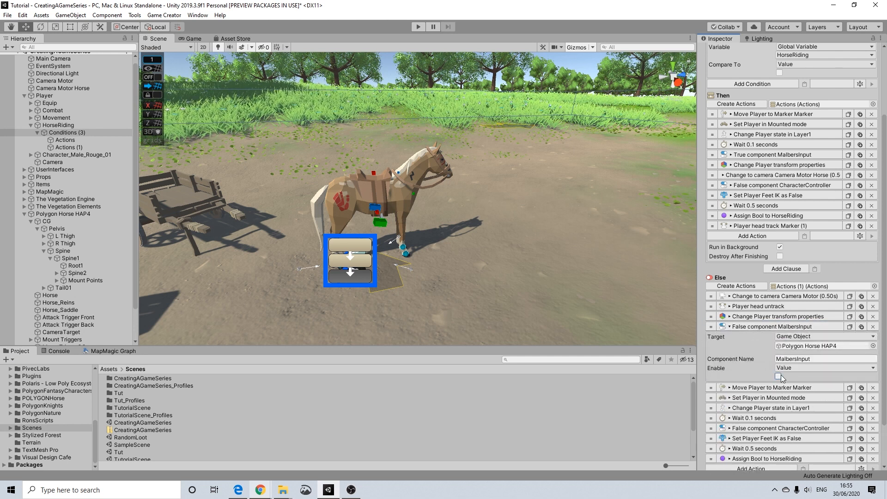
click(759, 327)
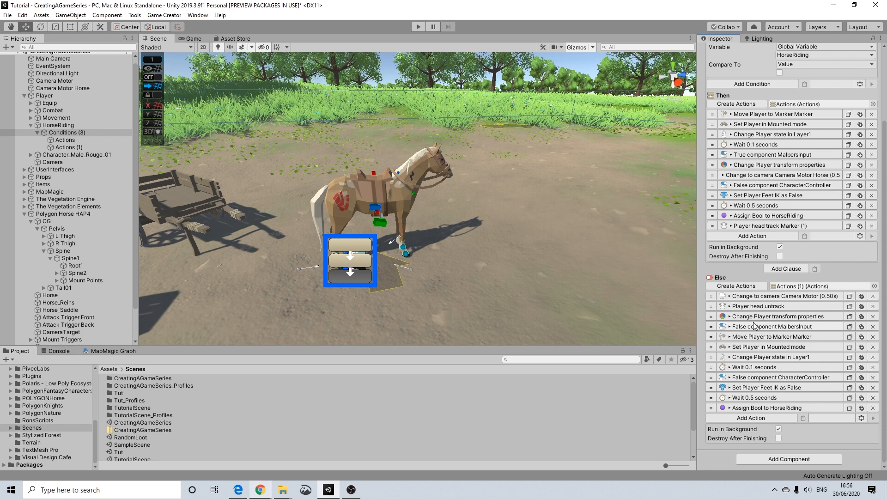
Step: Move the Else CharacterController component action directly below the MalbersInput action and set its enable value to true
click(748, 298)
click(749, 297)
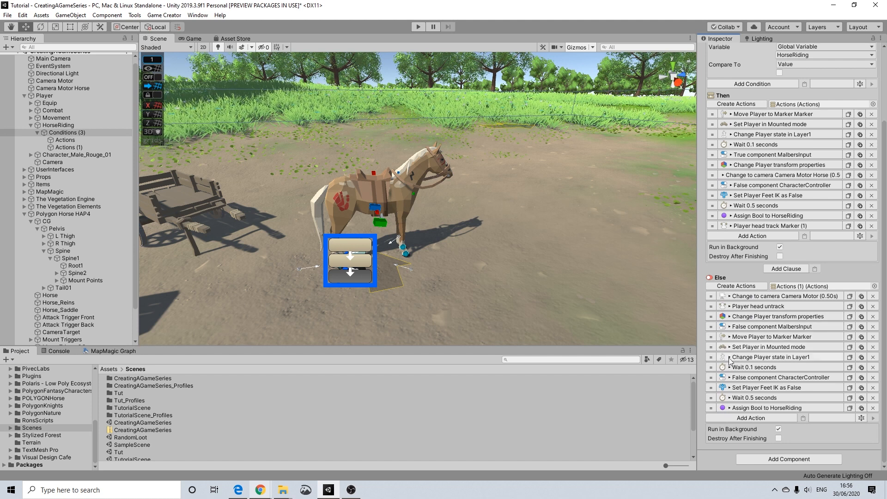
drag(712, 378, 712, 337)
click(739, 336)
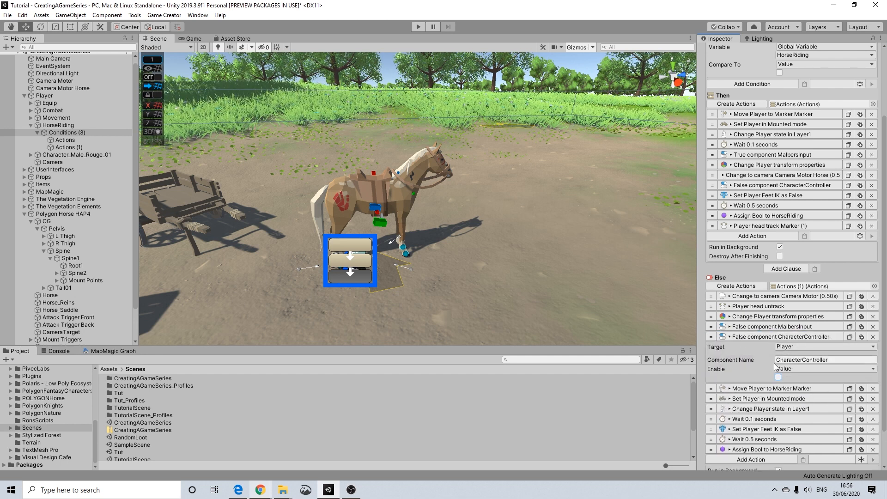
click(779, 377)
click(739, 337)
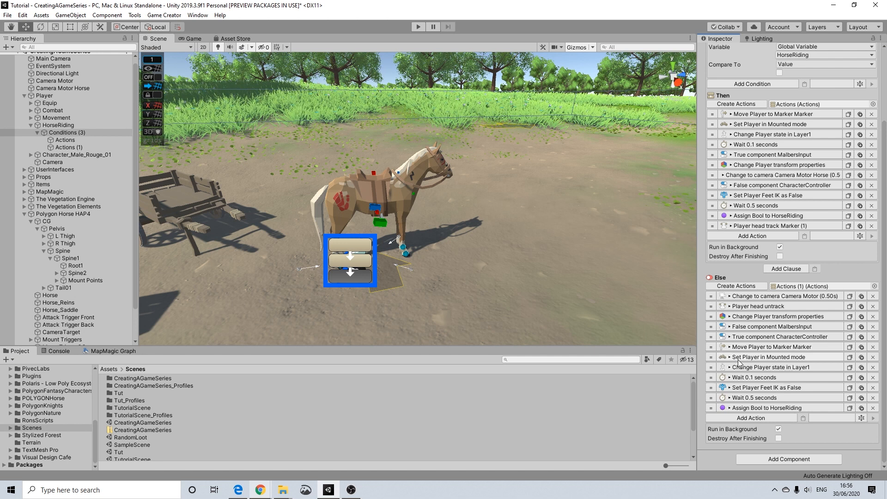
Step: Move the Else Player state action directly below the CharacterController action and set its Action to Reset
drag(713, 366, 712, 346)
click(756, 347)
click(788, 366)
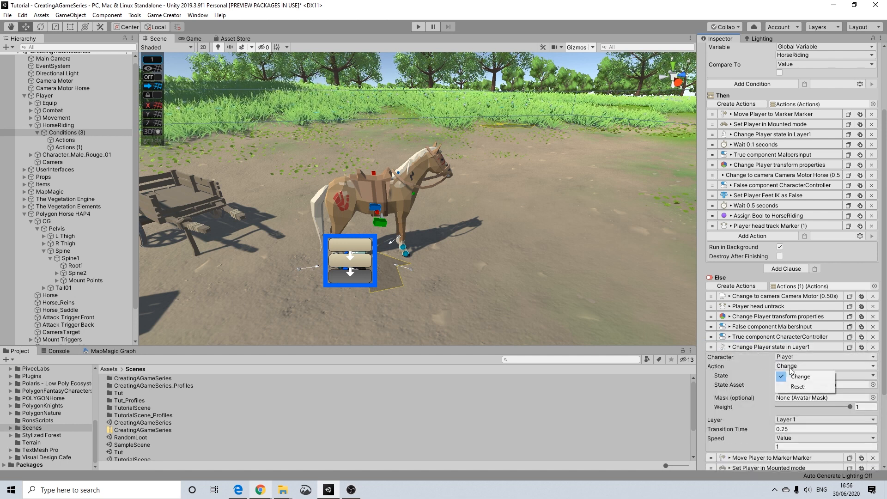
click(786, 377)
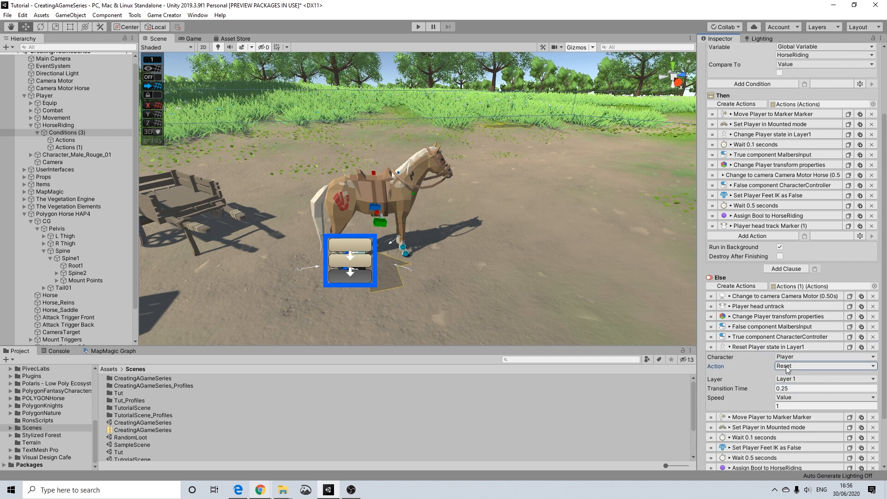
click(749, 347)
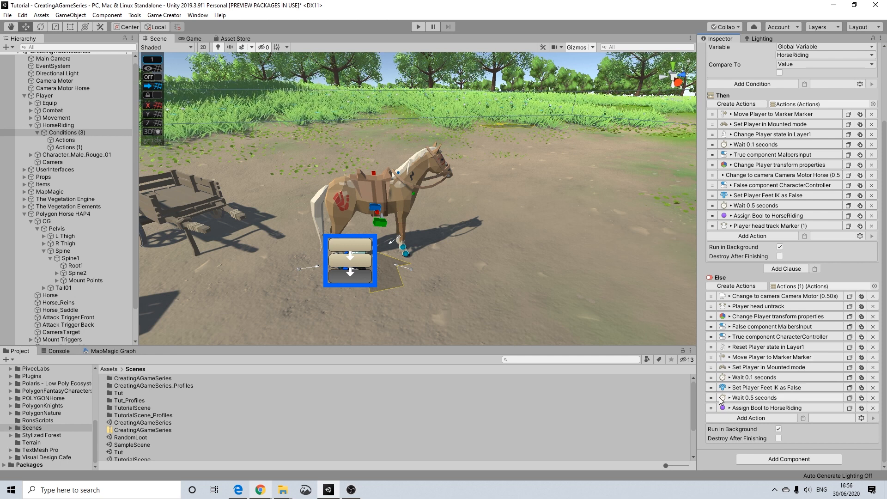
Step: Move the Else 0.5-second Wait action directly below the Player state reset and set its time to wait to 1 second
drag(712, 398, 711, 355)
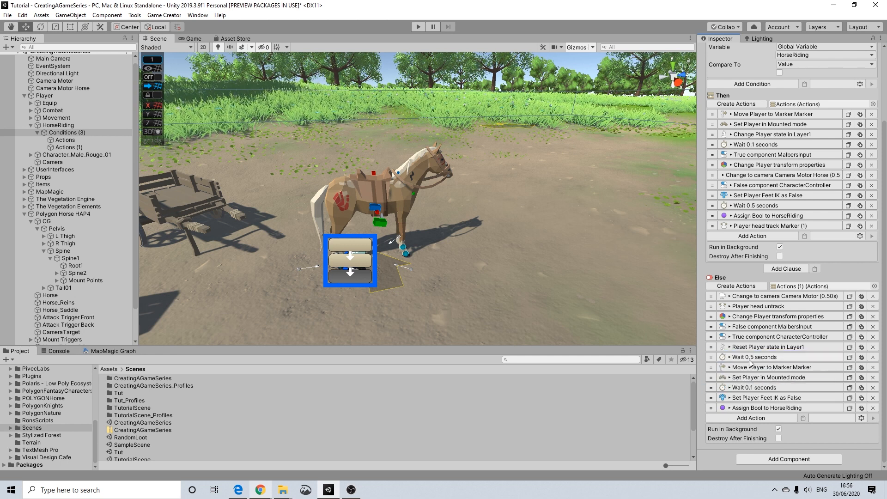
click(739, 357)
click(738, 366)
text(2)
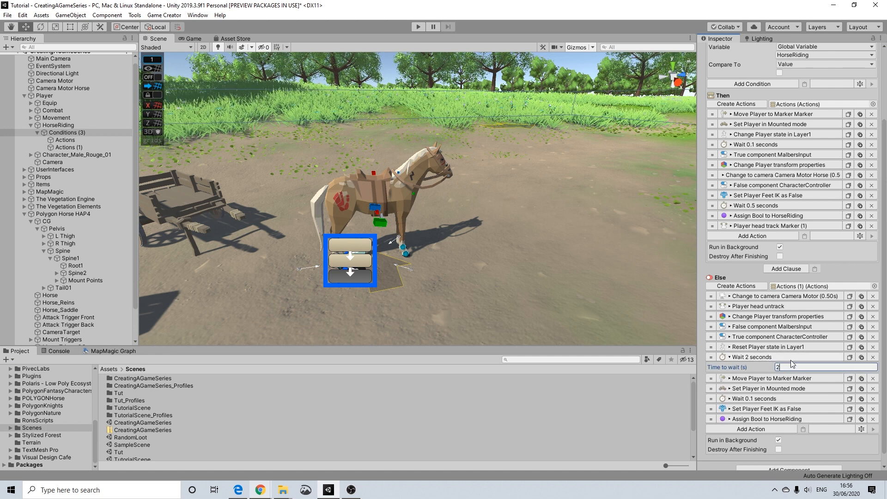
click(761, 358)
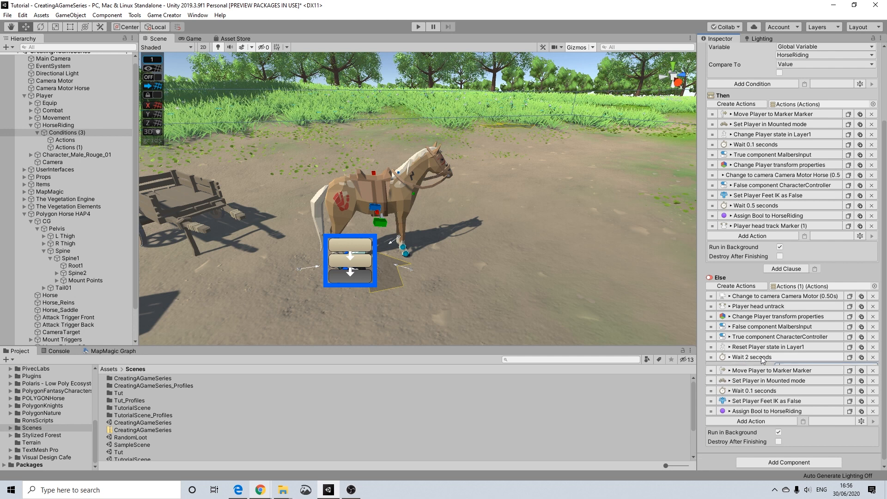
click(762, 357)
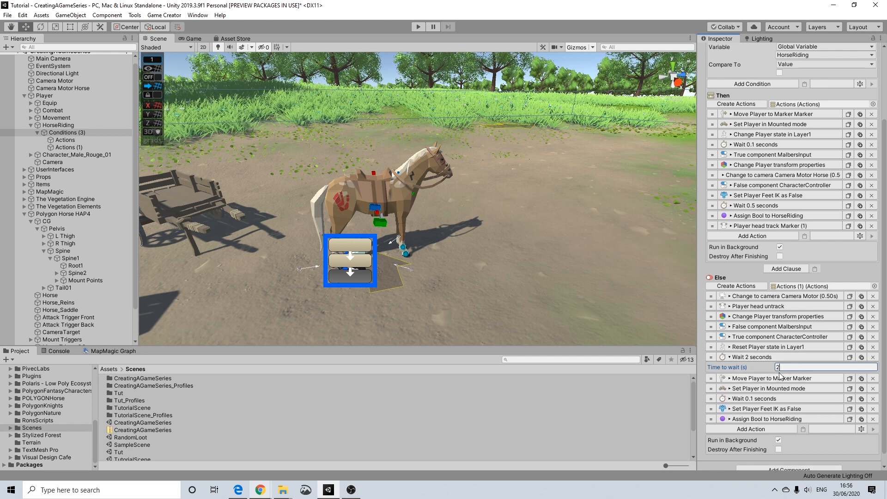
click(756, 358)
click(758, 358)
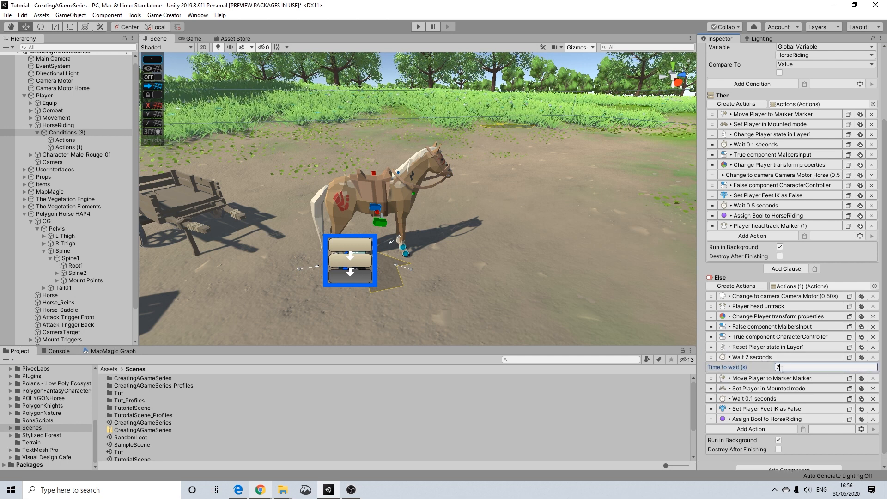
drag(768, 368, 709, 368)
text(1)
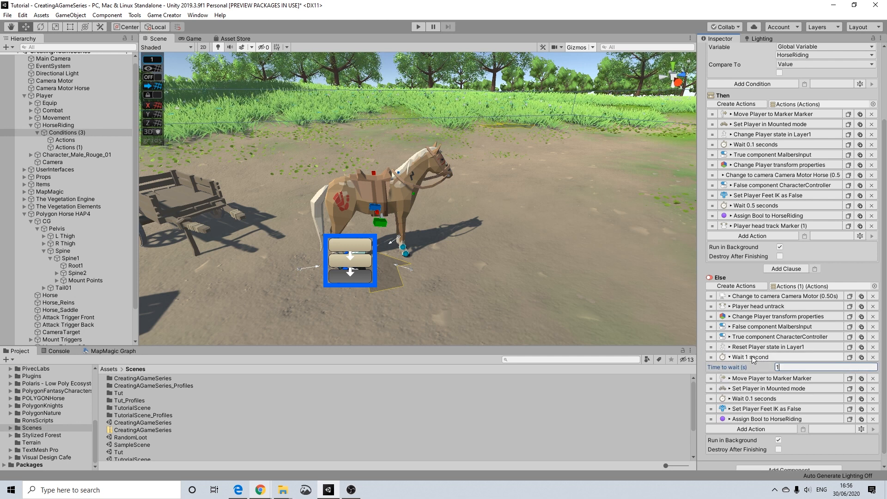
click(753, 358)
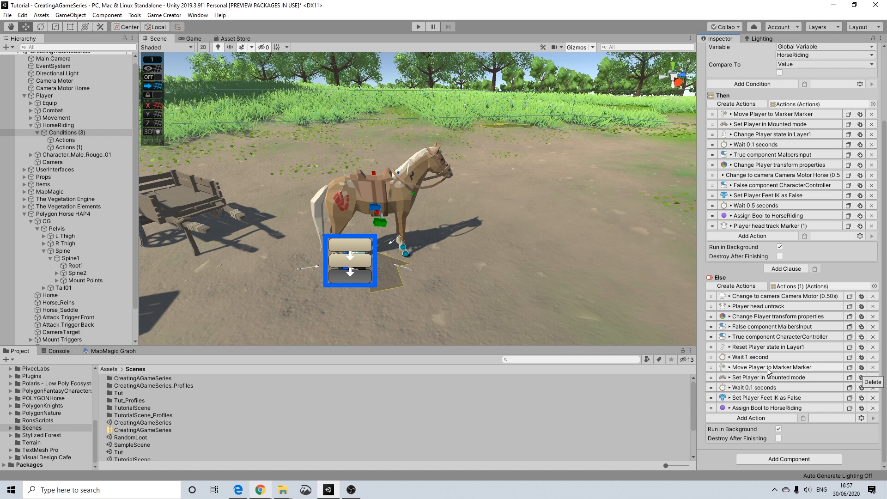
Step: Delete the Else Move Player to Marker action, and place the Feet IK action directly below the 1-second wait with Enable turned on
click(873, 368)
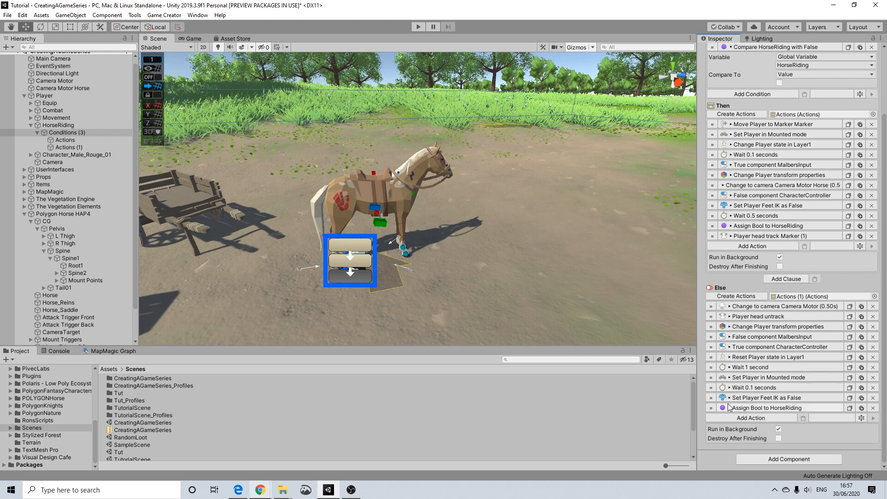
drag(713, 398, 714, 377)
click(764, 379)
click(778, 409)
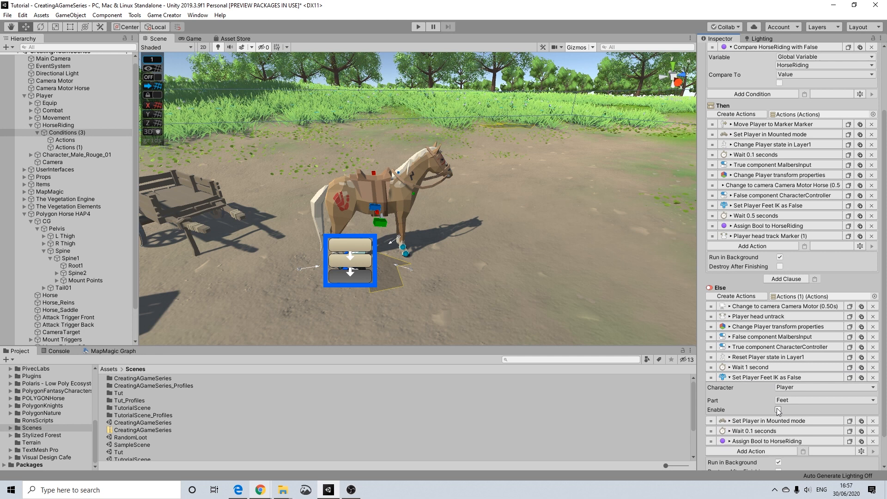
click(765, 377)
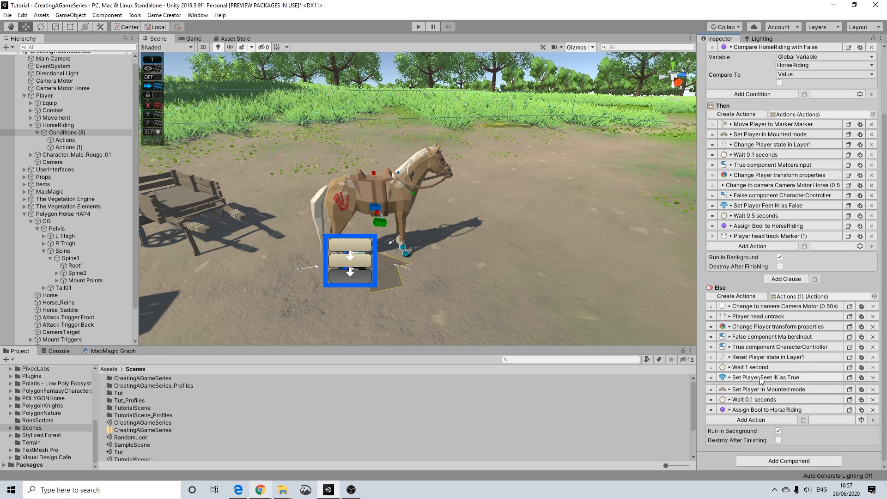
Step: Move the Else 0.1-second Wait action directly below the Feet IK action and set its time to wait to 0.5 seconds
drag(715, 398, 715, 387)
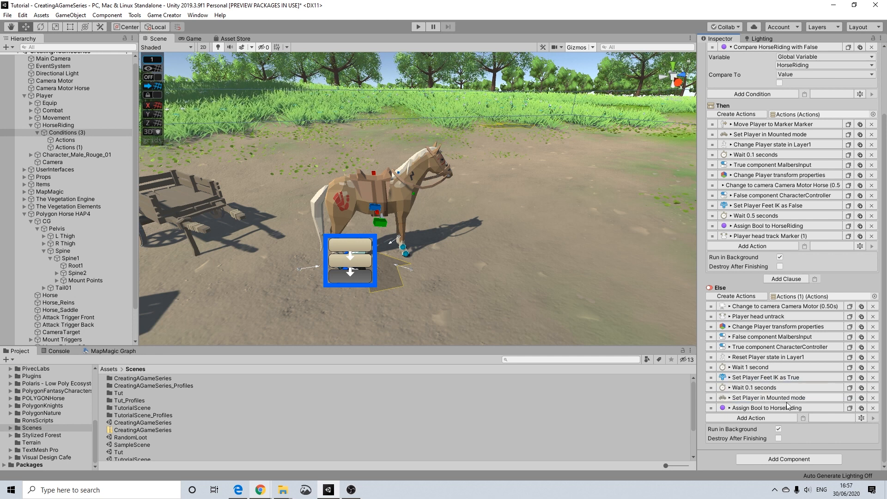
click(765, 388)
click(761, 398)
text(0.5)
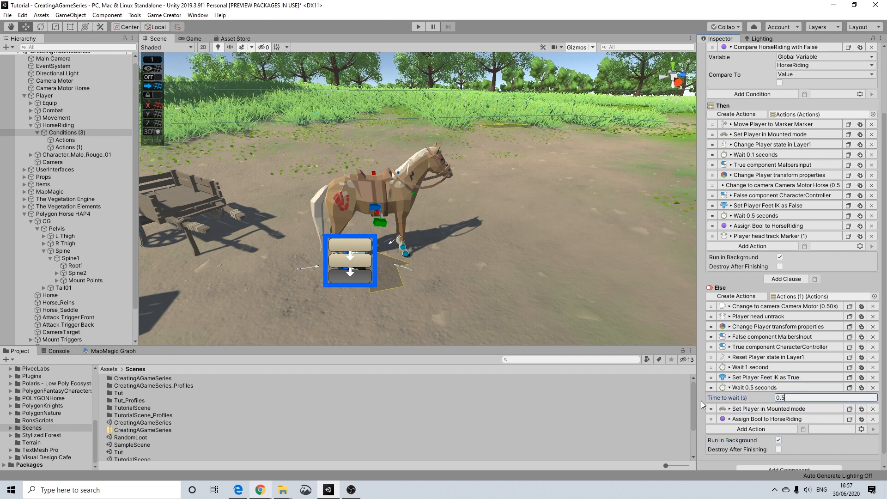
click(749, 388)
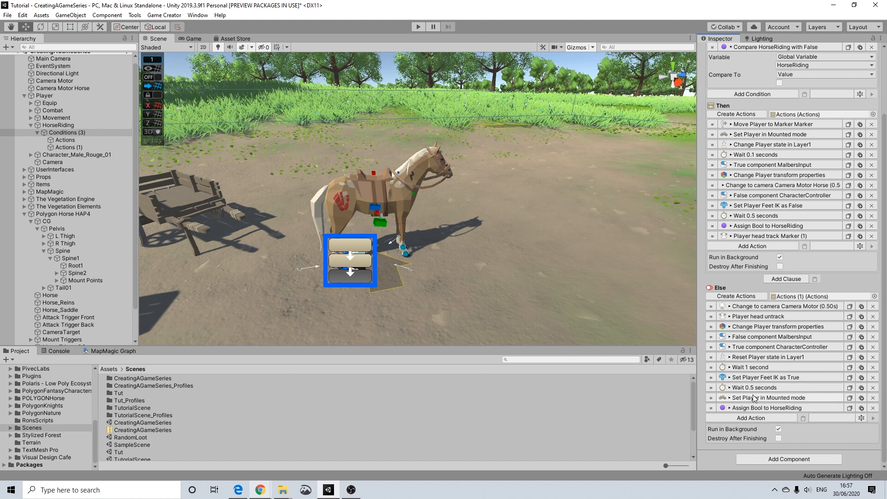
Step: In the Else actions, set the HorseRiding variable's value to false and turn off Mounted for the Player
click(749, 408)
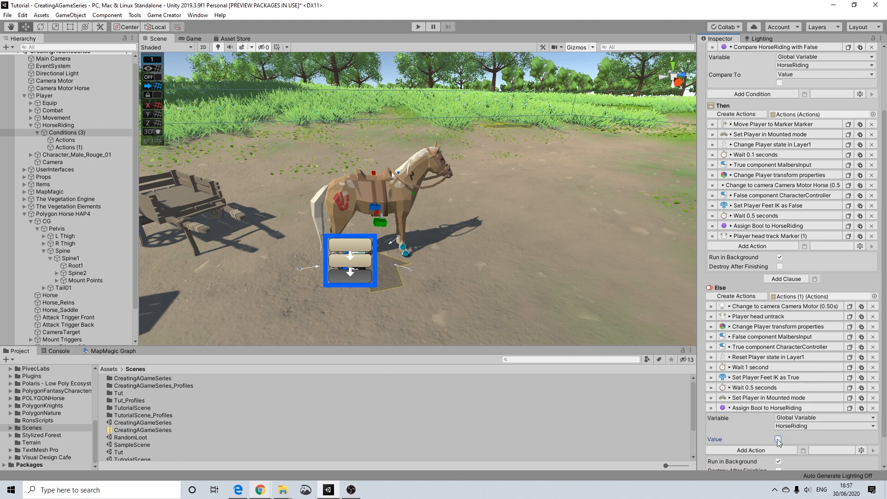
click(766, 408)
click(759, 398)
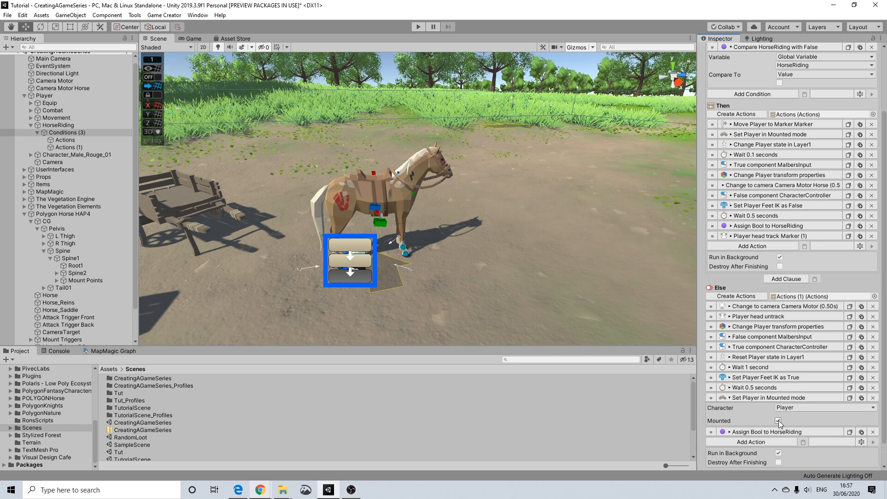
click(778, 421)
click(775, 399)
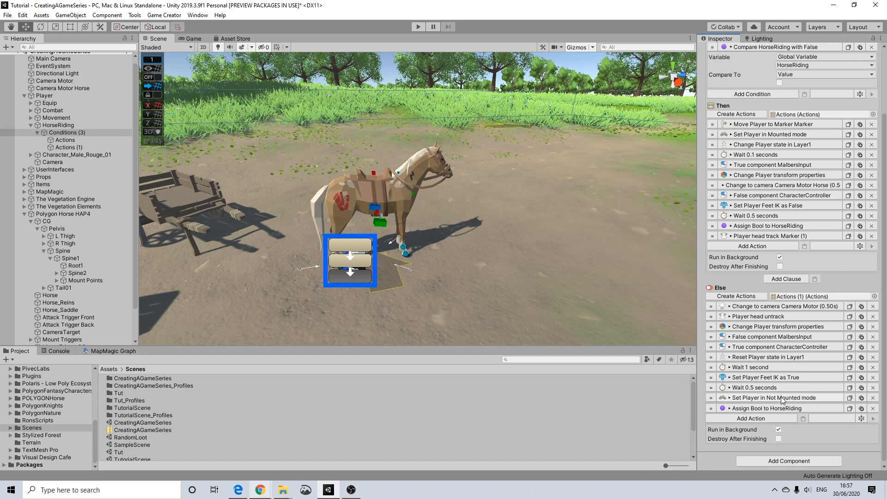
scroll(748, 401, up, 3)
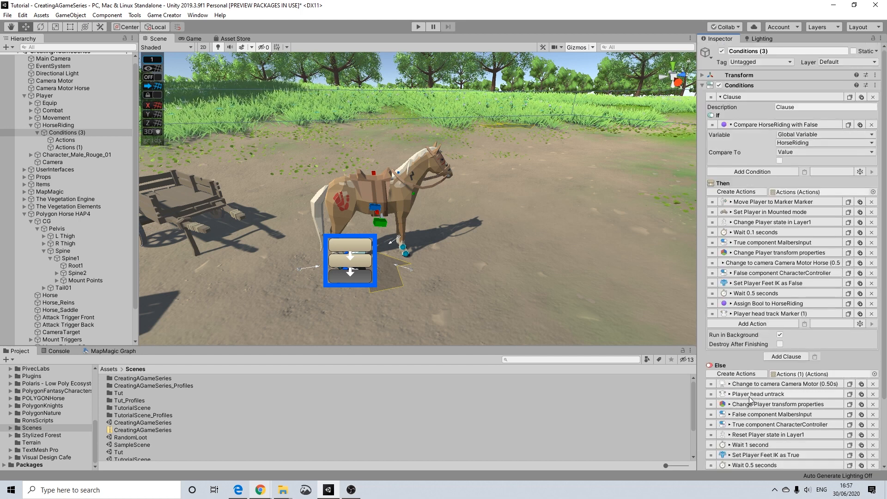
scroll(762, 374, down, 3)
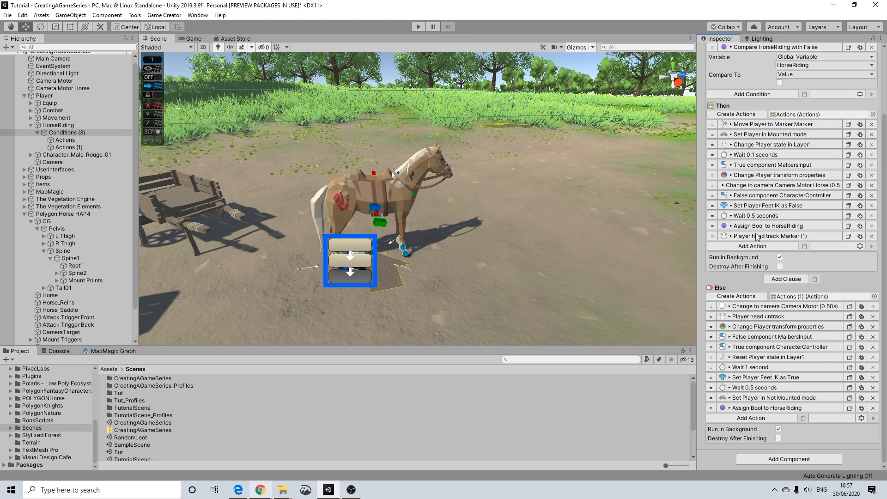
scroll(780, 236, up, 3)
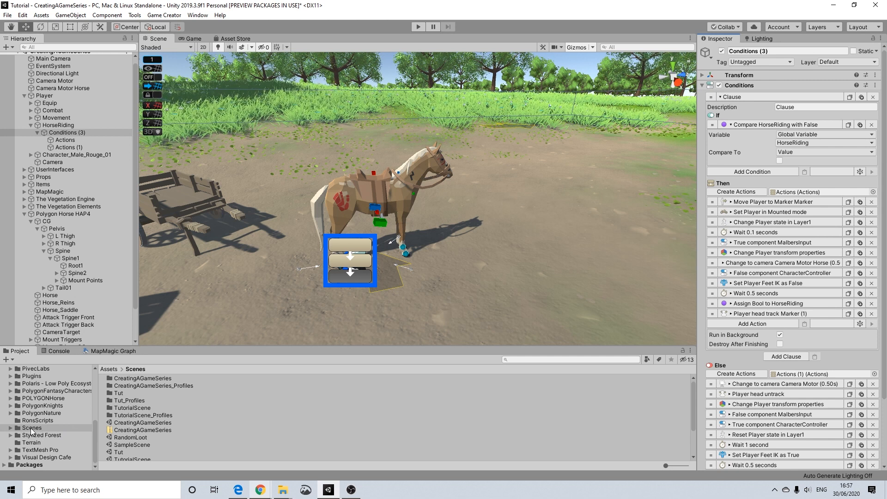
Step: Look through the Tut folder under Scenes and open the neighbouring CreatingAGameSeries folder
scroll(46, 421, up, 5)
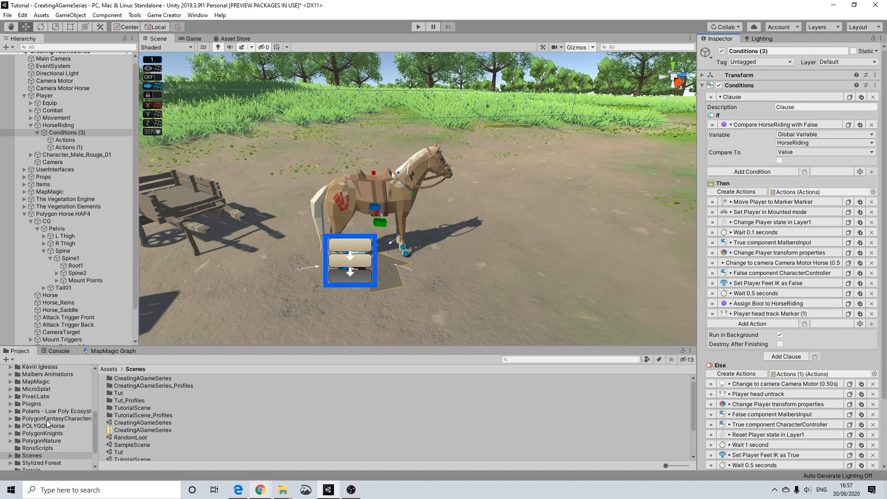
scroll(43, 423, down, 3)
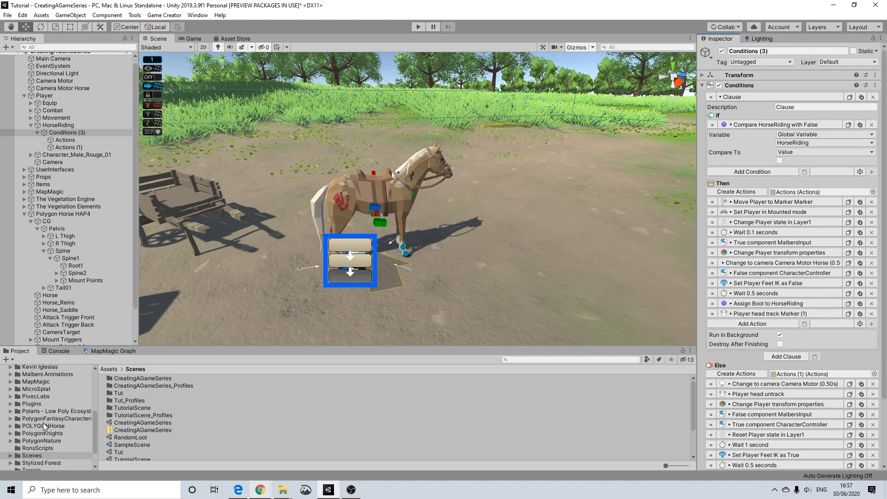
scroll(39, 430, down, 2)
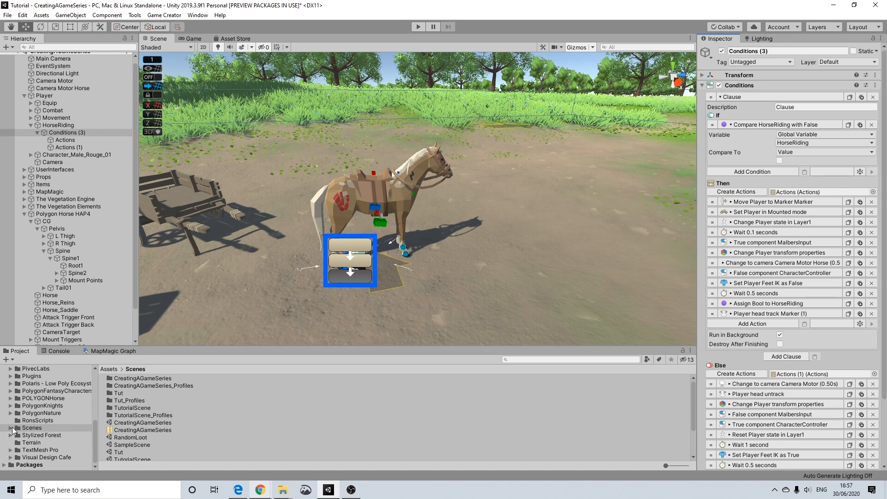
click(121, 394)
double_click(121, 397)
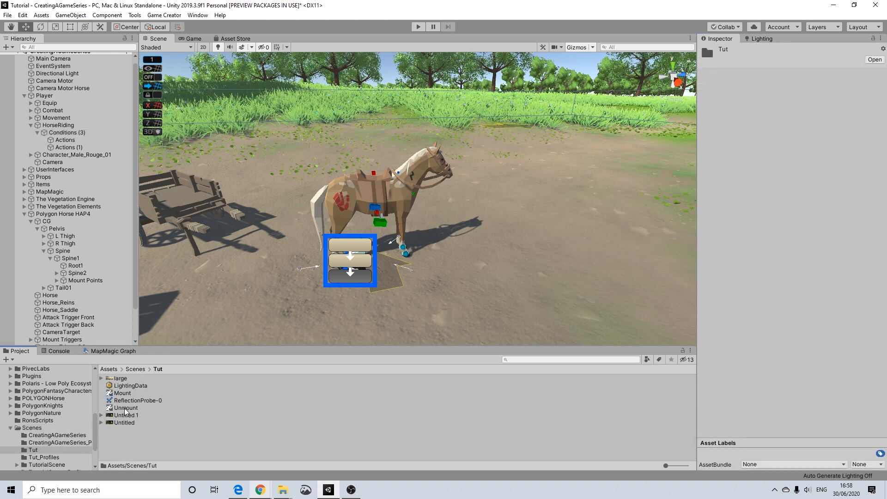
scroll(24, 414, down, 3)
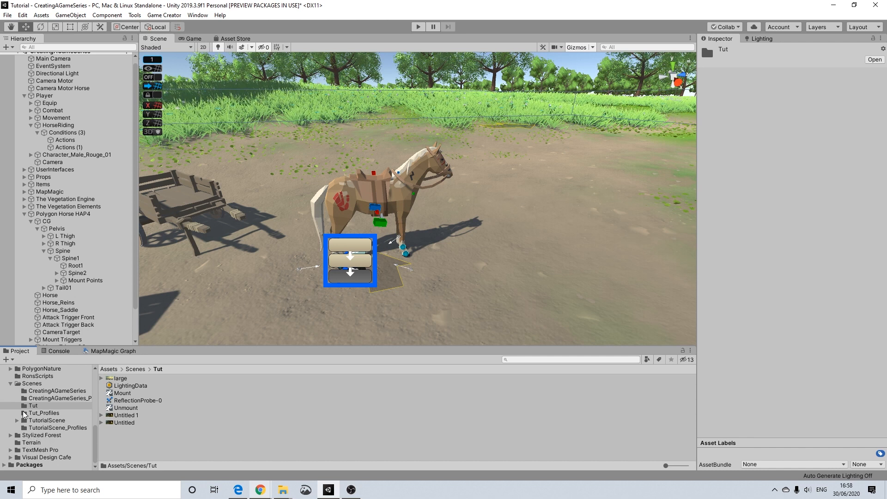
click(15, 385)
click(46, 391)
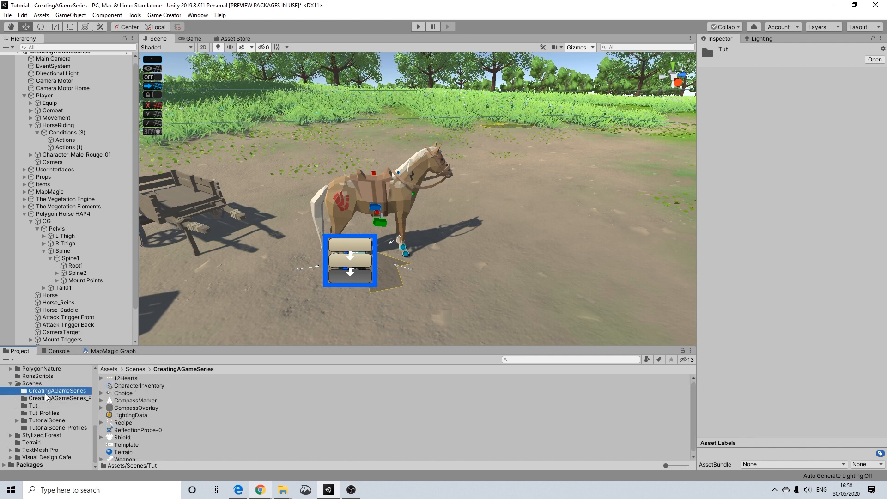
Step: Create a Game Creator Simple State asset in the CreatingAGameSeries folder and name it MountHorse
right_click(366, 413)
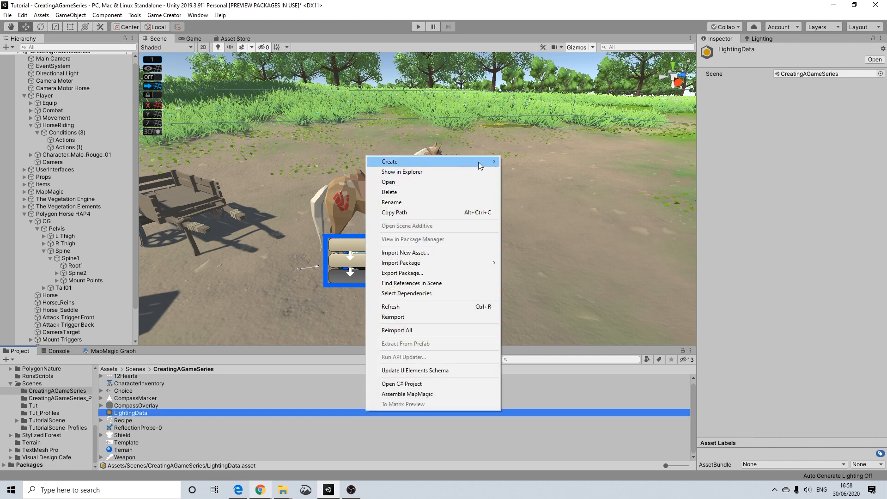
mouse_move(478, 161)
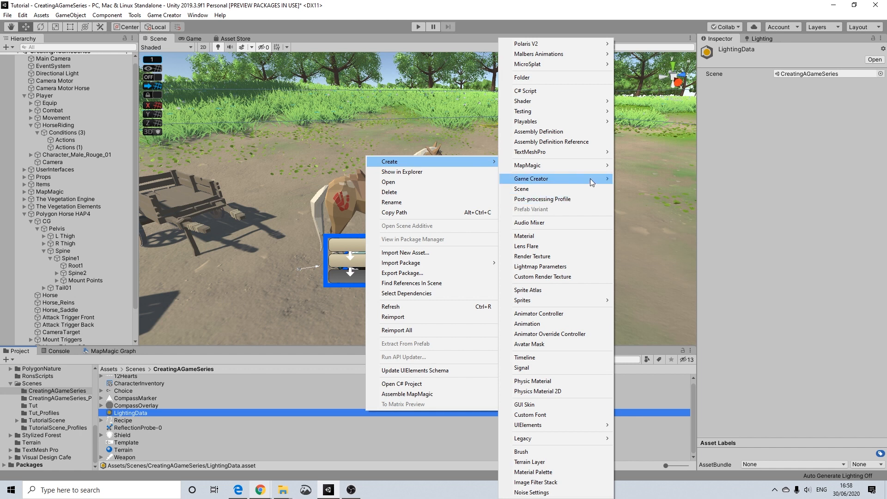
mouse_move(589, 178)
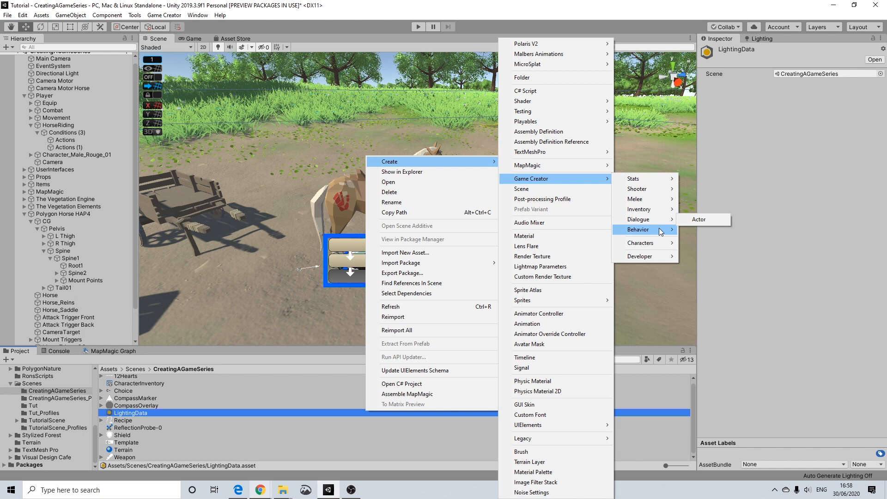
click(696, 245)
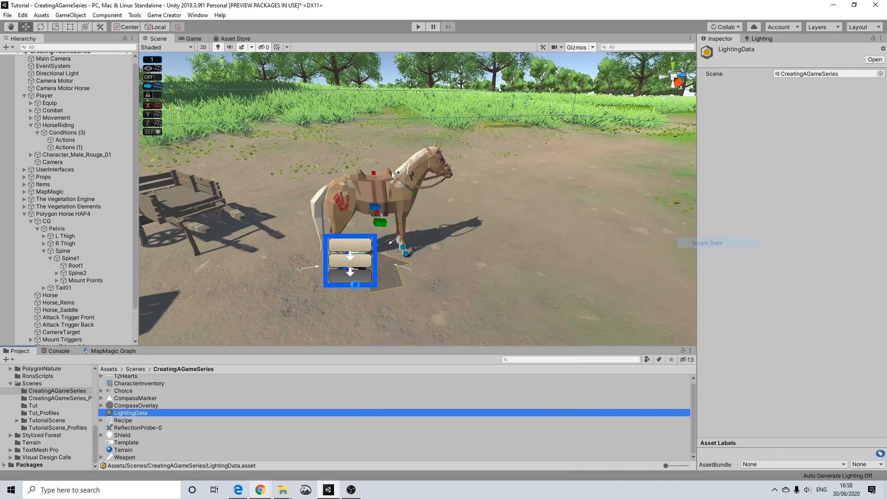
right_click(130, 433)
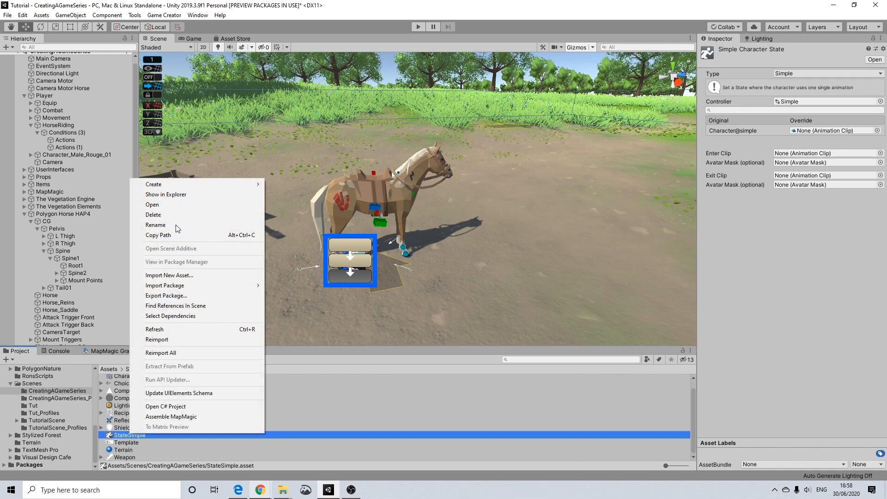
click(150, 224)
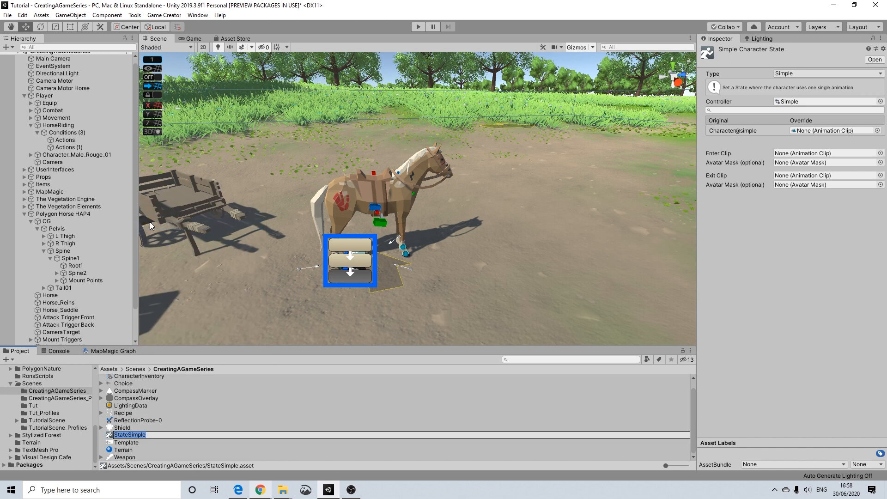
text(MountHorse)
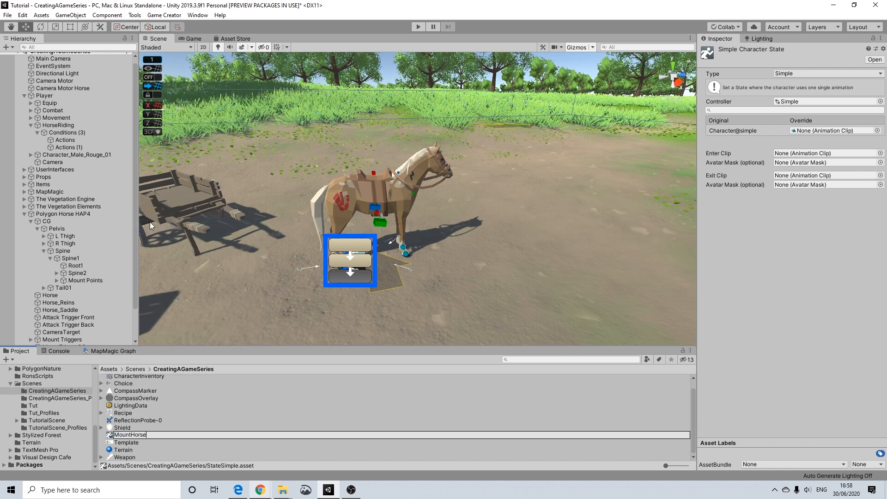
key(Return)
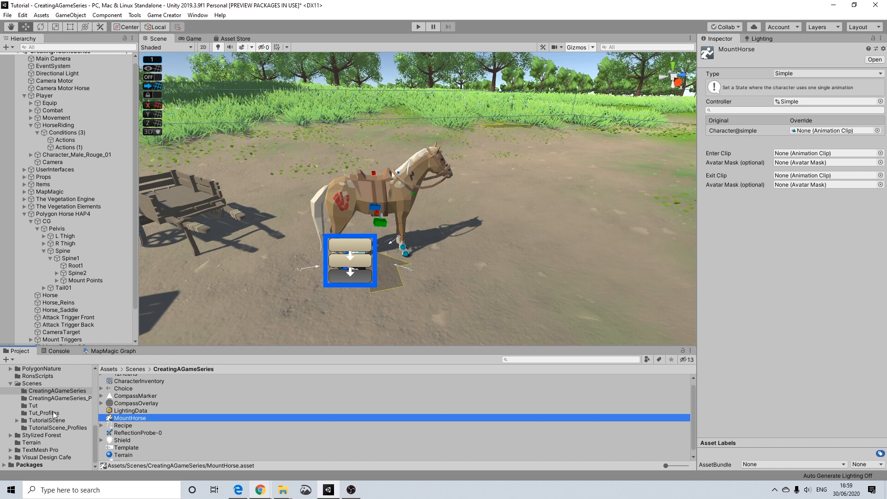
Step: Open the Rider folder in Malbers Animations, under Horse AnimSet Pro, 2 - Animations, Animations v2
scroll(33, 417, up, 3)
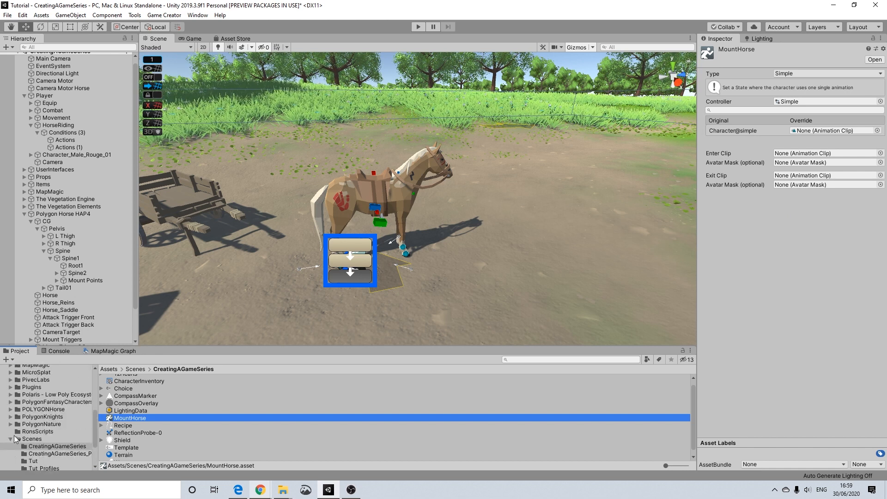
scroll(29, 434, up, 10)
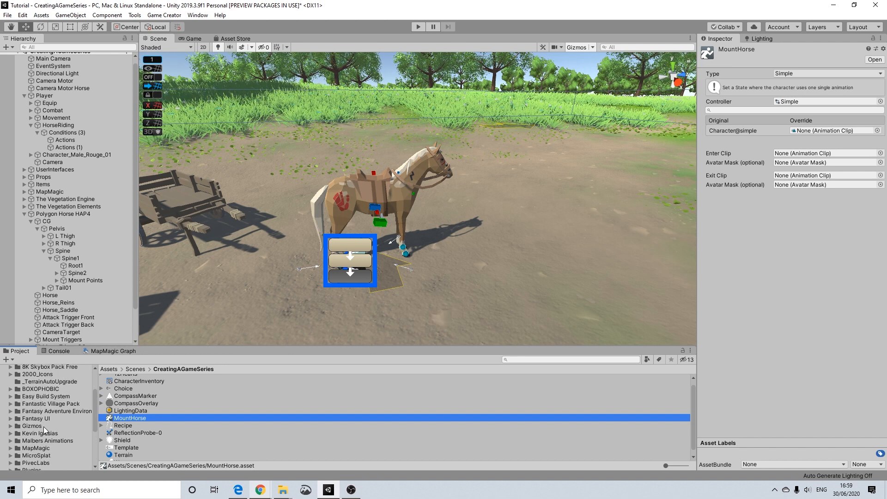
scroll(45, 429, down, 6)
scroll(44, 430, down, 2)
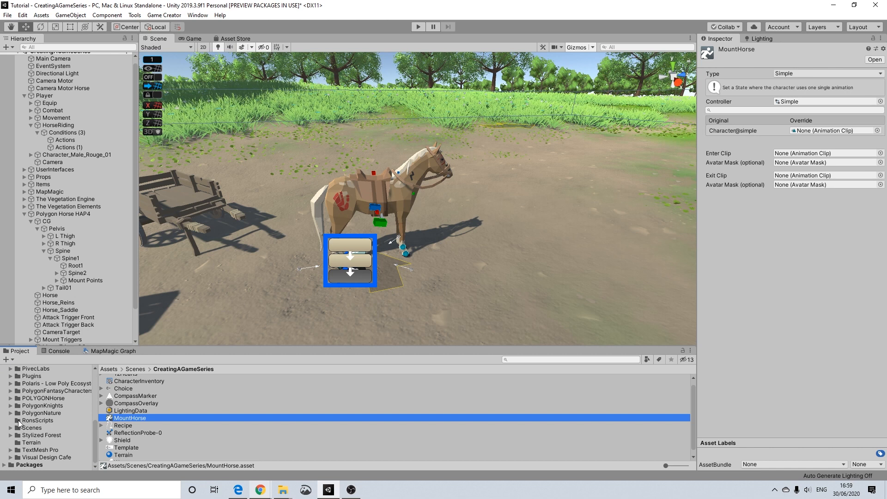
scroll(18, 422, up, 4)
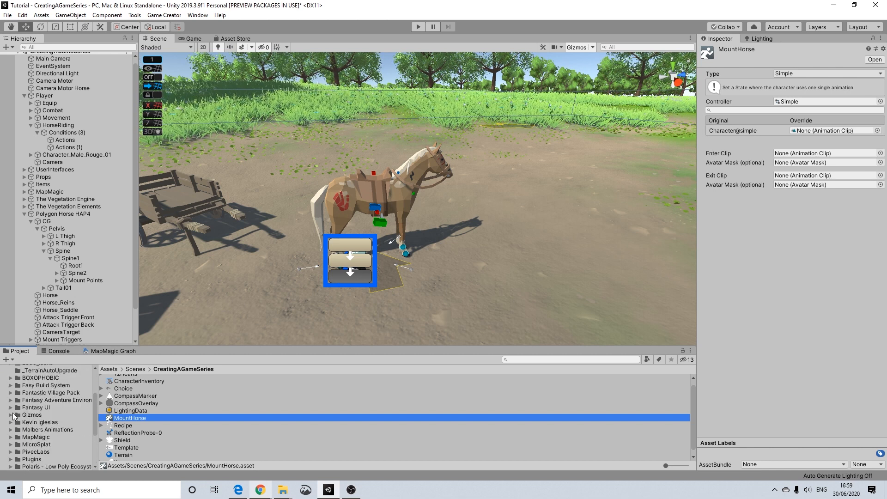
click(12, 429)
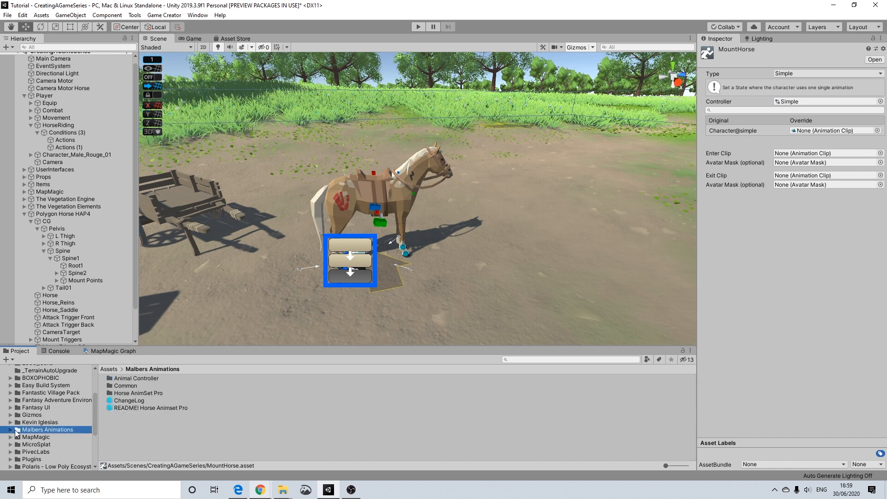
click(10, 429)
scroll(27, 426, down, 3)
scroll(43, 418, up, 2)
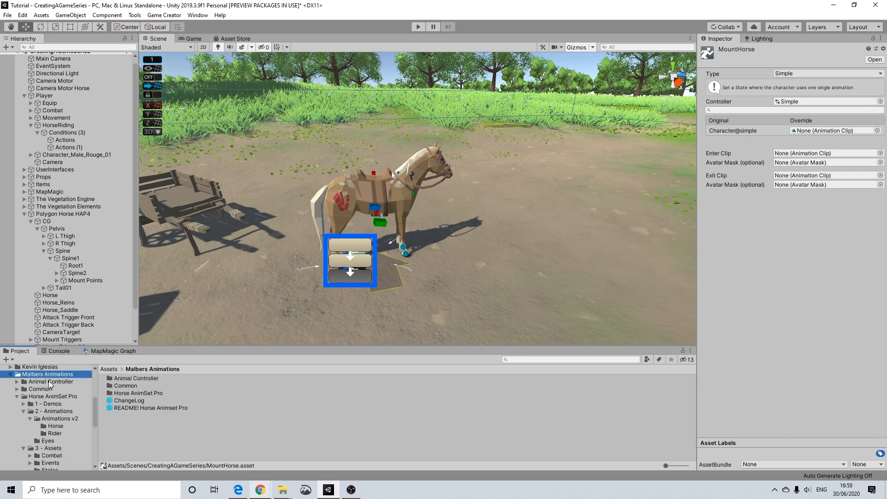
click(54, 433)
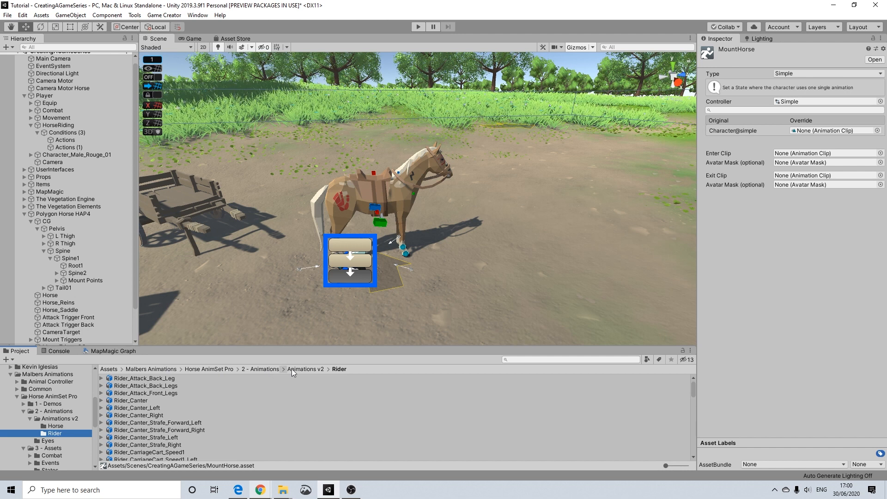
Step: Select the Rider_Mount_Dismount_Right model and examine the Rider_Mount_Right clip's Bake Into Pose and root transform settings
scroll(163, 404, down, 10)
scroll(162, 405, down, 3)
scroll(163, 404, up, 1)
scroll(134, 426, down, 6)
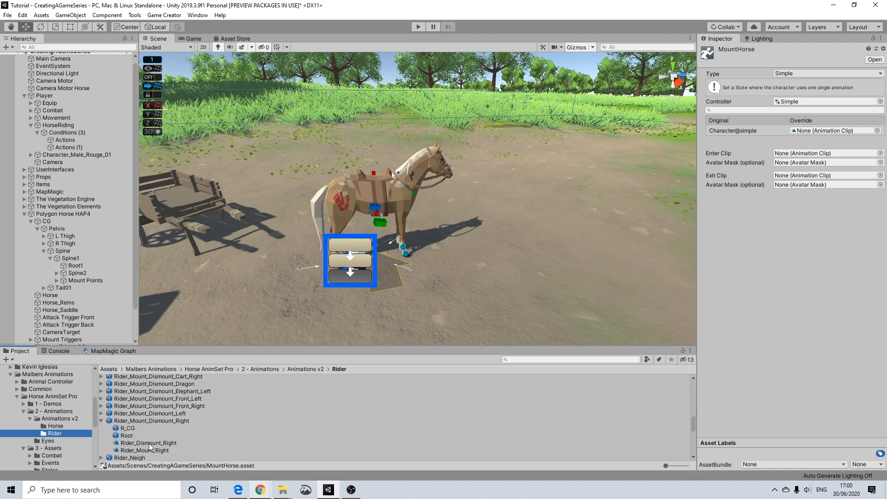
click(165, 420)
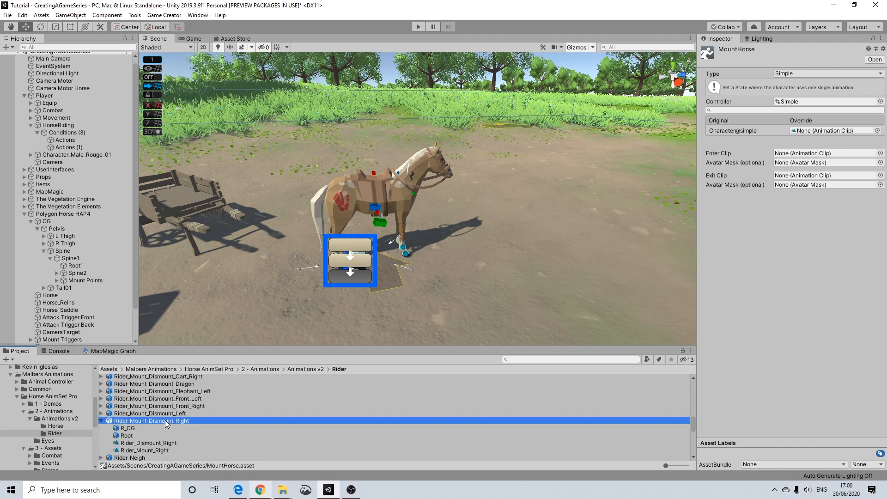
scroll(761, 217, down, 5)
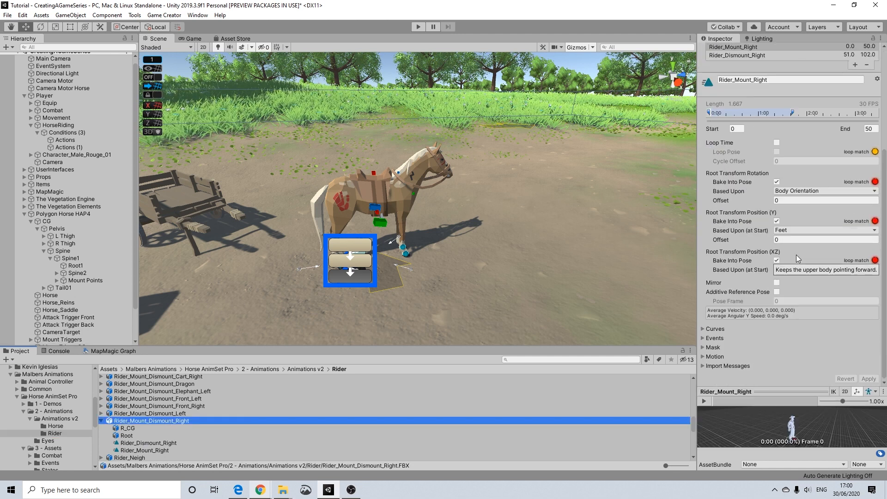
drag(885, 200, 886, 181)
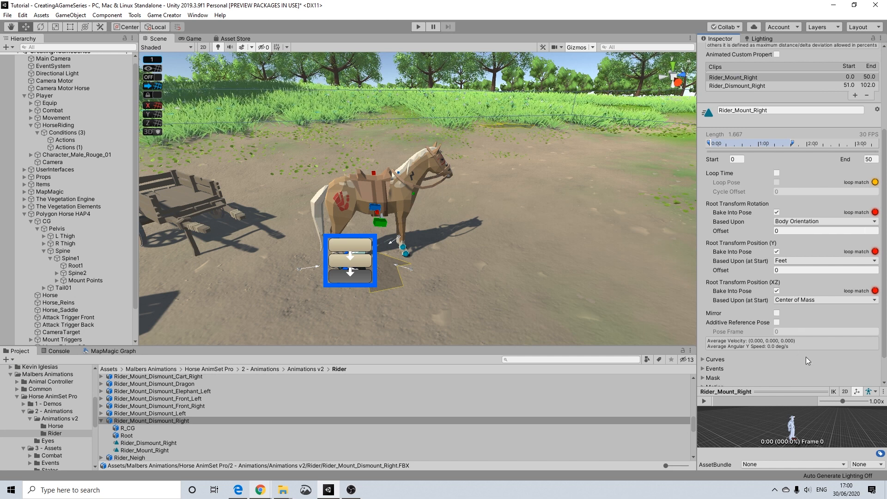
drag(884, 347, 886, 323)
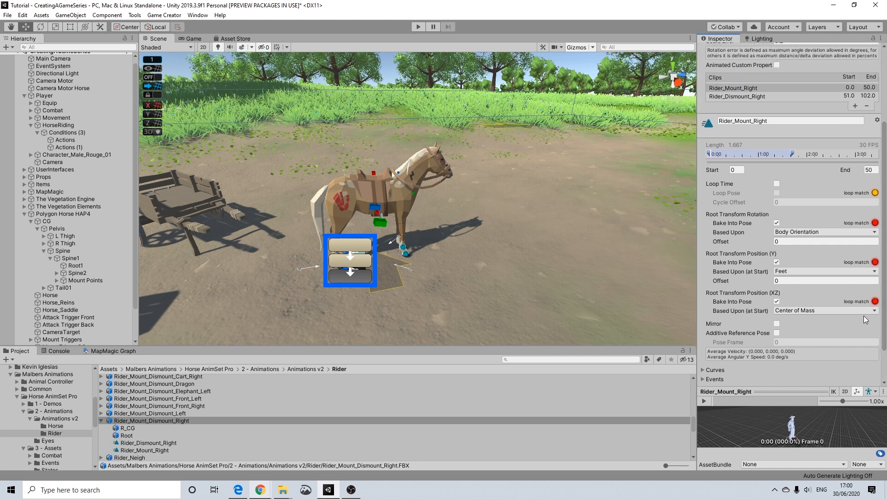
Step: Examine the Rider_Dismount_Right clip's root transform rotation and position settings, including Bake Into Pose, Based Upon and Offset
click(744, 96)
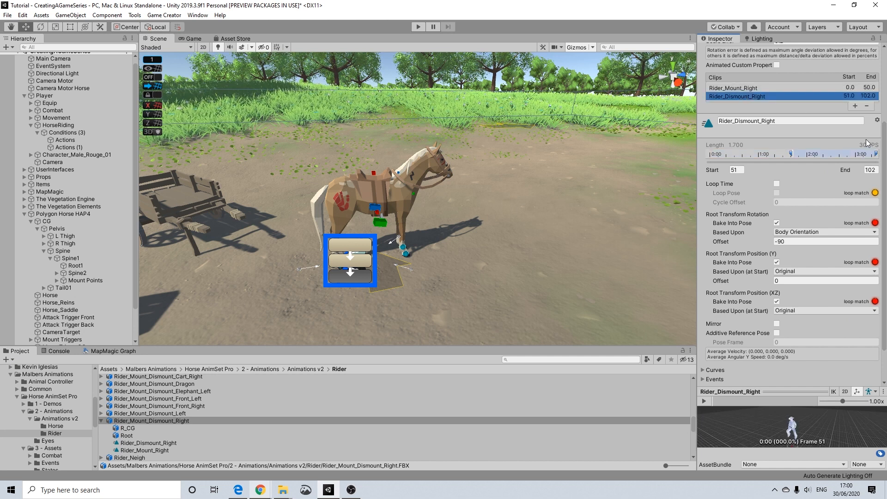
drag(886, 190, 886, 218)
click(776, 186)
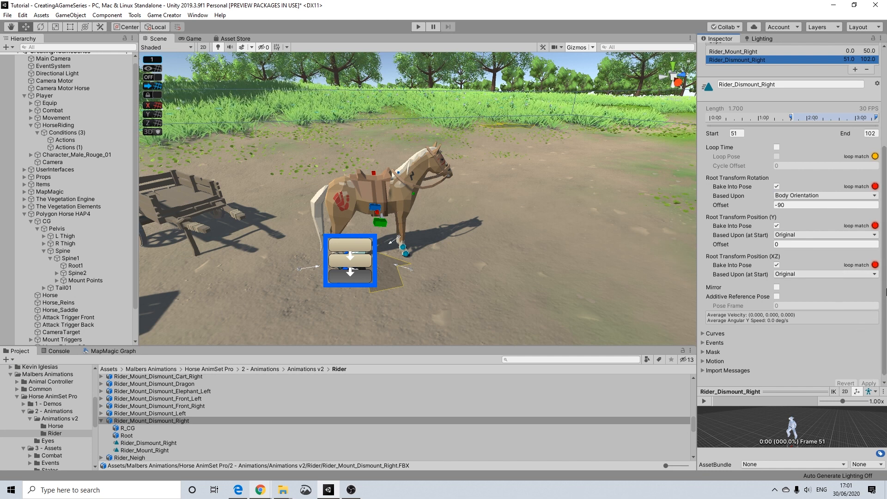
drag(884, 288, 886, 245)
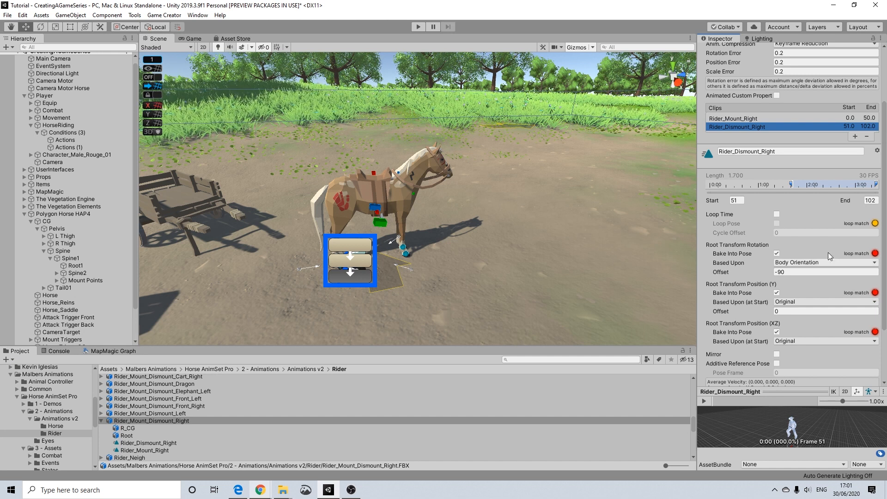
scroll(801, 248, down, 3)
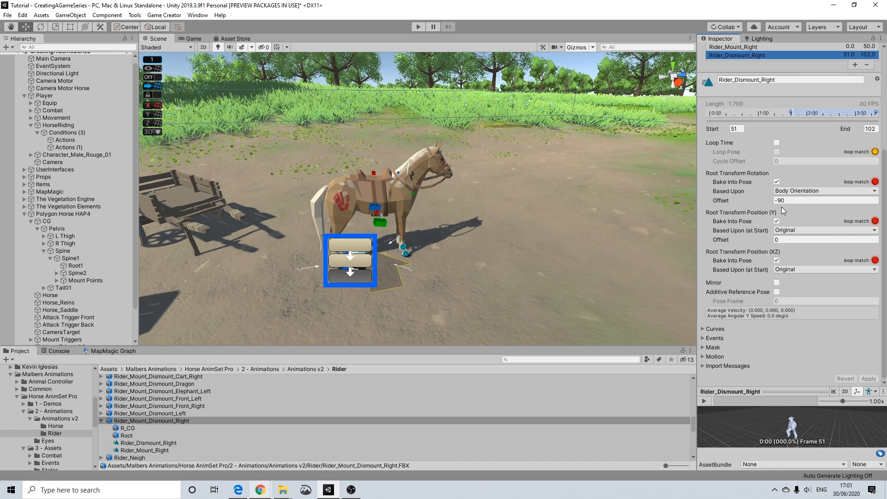
scroll(796, 232, up, 3)
scroll(776, 259, down, 3)
scroll(769, 240, up, 3)
Step: Switch back to the Rider_Mount_Right clip and review its root transform settings against the dismount clip
click(747, 130)
click(747, 137)
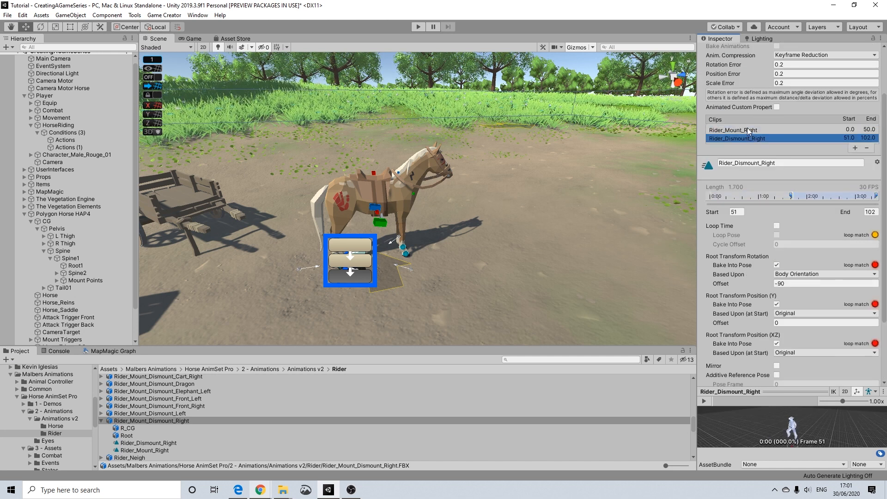
click(747, 129)
scroll(858, 348, down, 3)
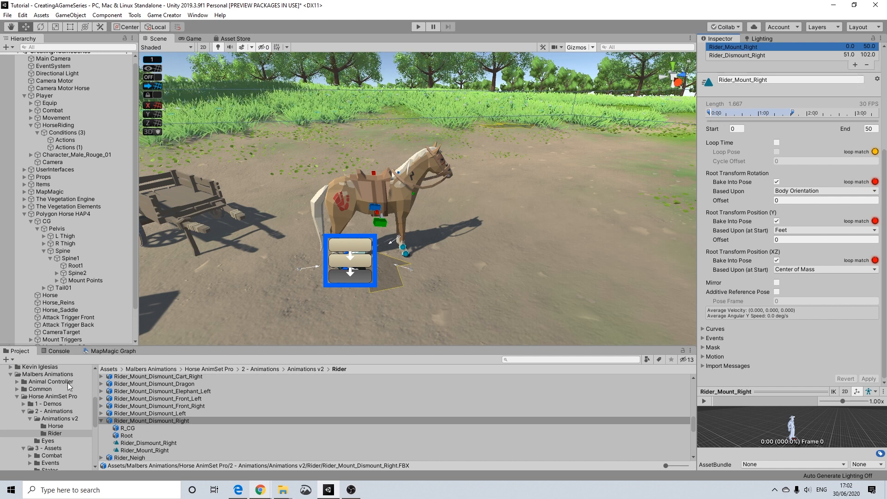
Step: Select the MountHorse state in the Scenes folder's CreatingAGameSeries subfolder and lock the Inspector on it
scroll(49, 393, up, 5)
scroll(49, 393, down, 10)
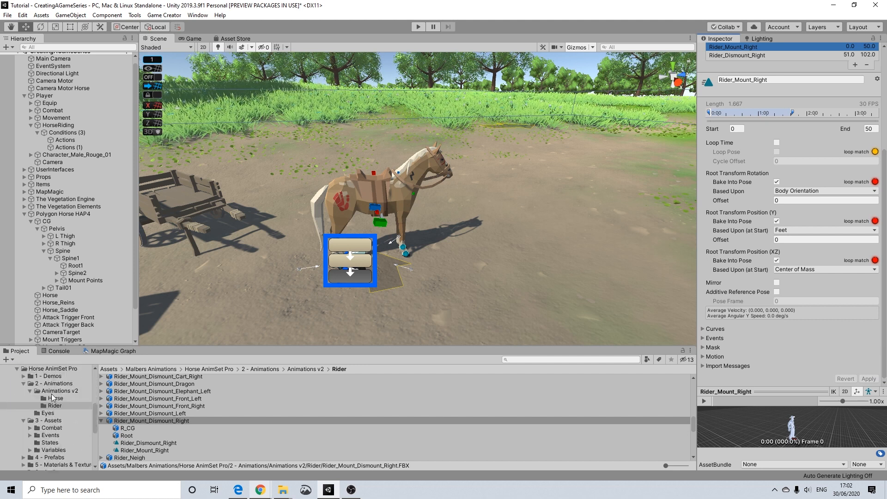
scroll(54, 427, down, 10)
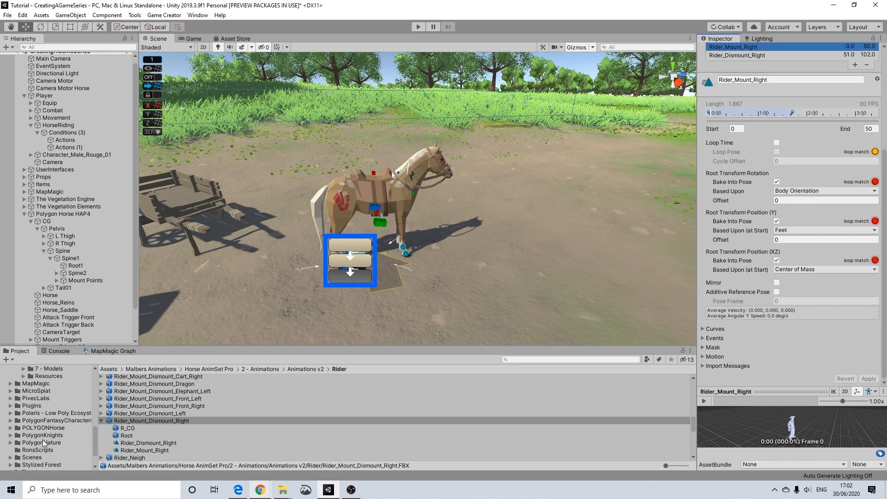
scroll(37, 439, down, 1)
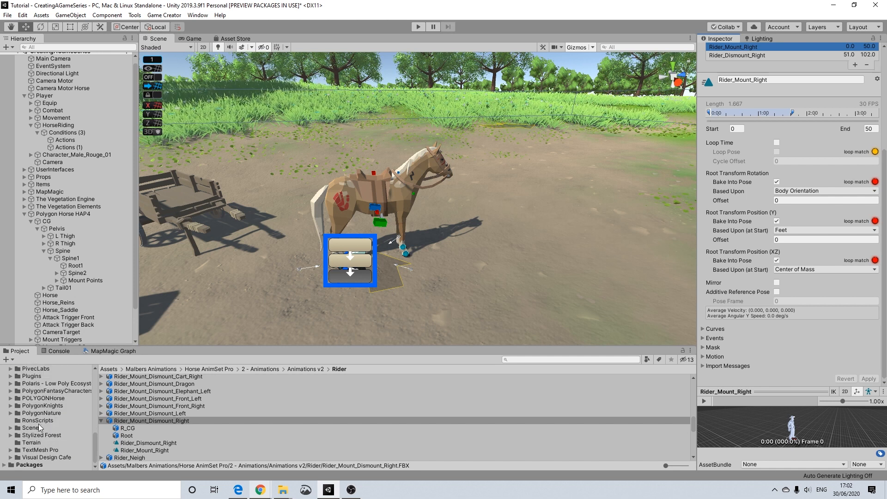
click(33, 428)
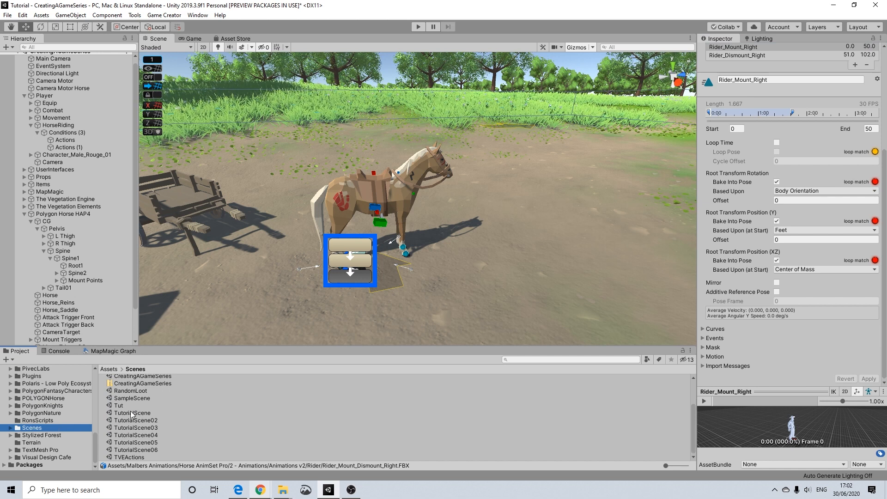
scroll(130, 412, up, 2)
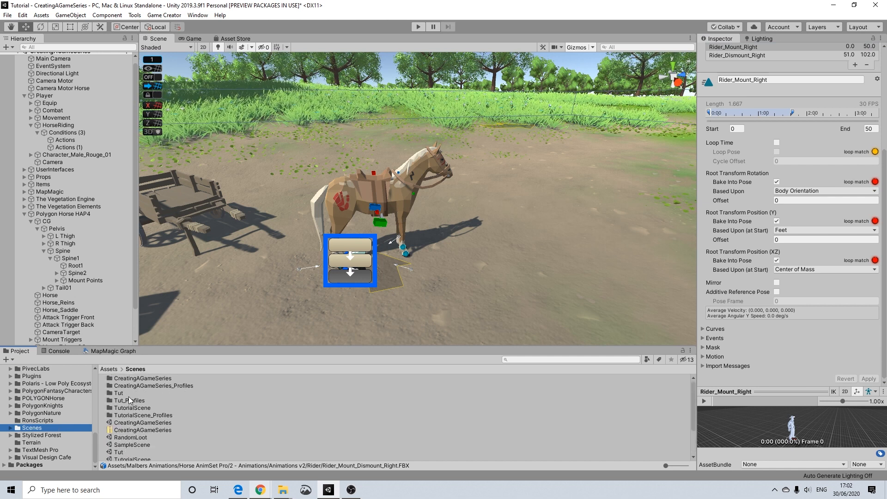
double_click(153, 380)
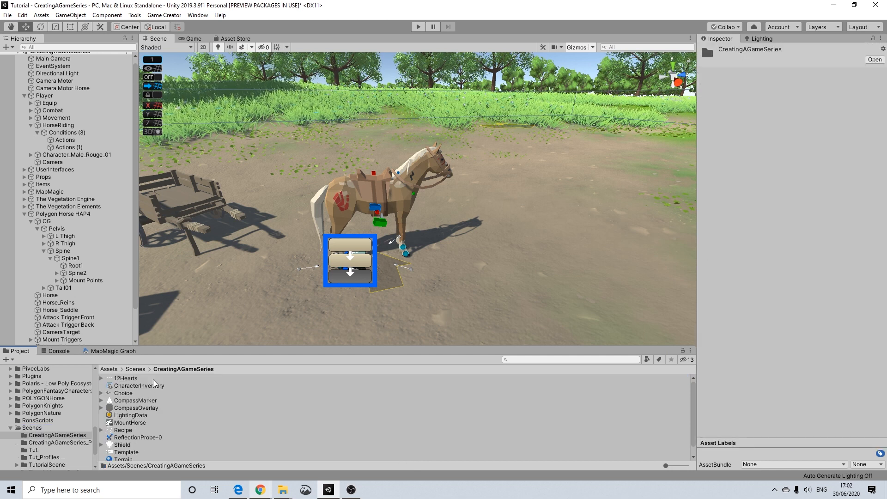
scroll(142, 423, down, 1)
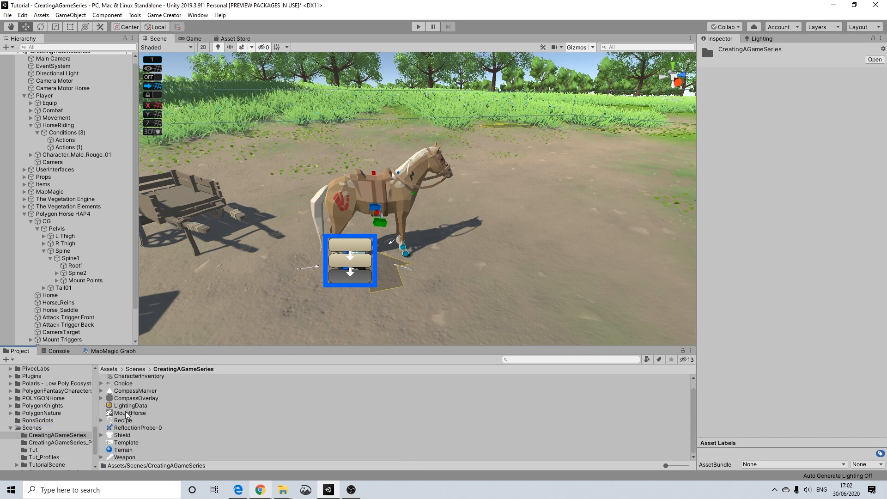
click(128, 413)
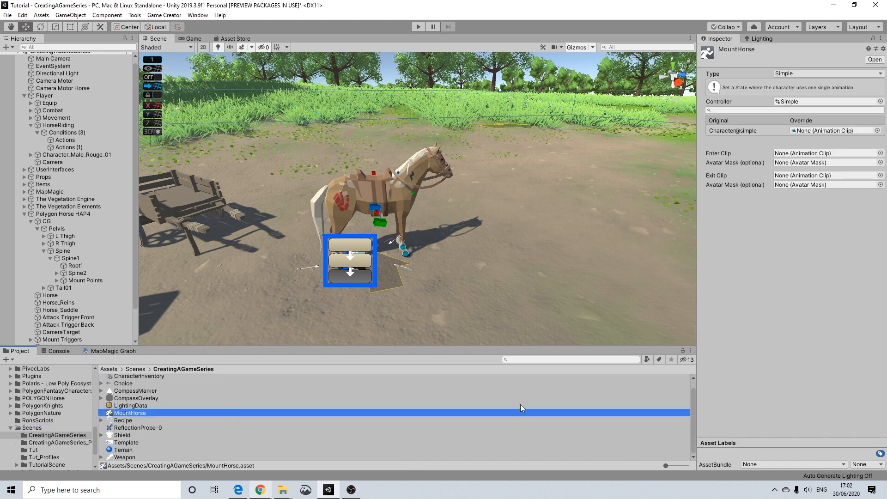
click(873, 39)
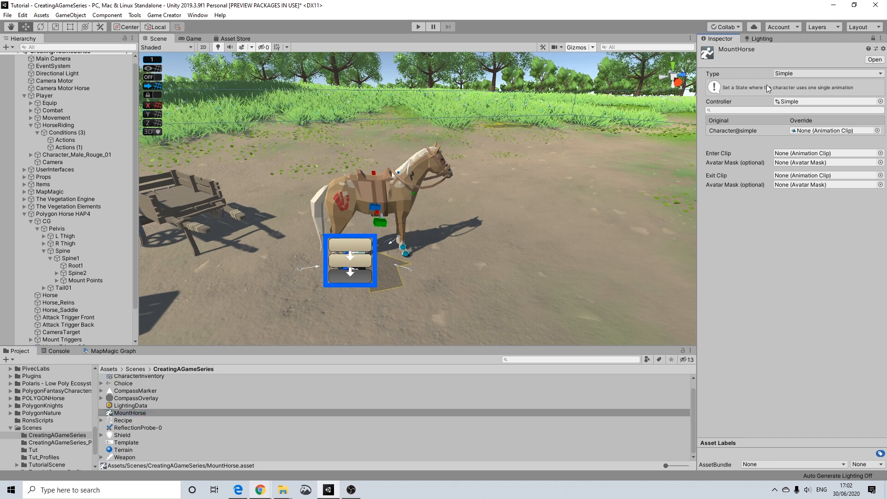
Step: Set the MountHorse state's Character@simple override to the Rider_Mount_Right clip and its Exit Clip to Rider_Dismount_Right
scroll(46, 435, up, 5)
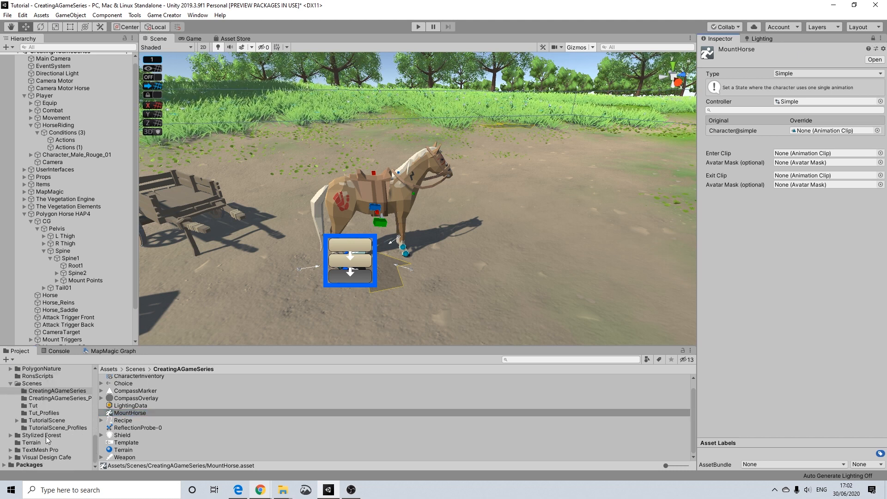
scroll(51, 429, up, 3)
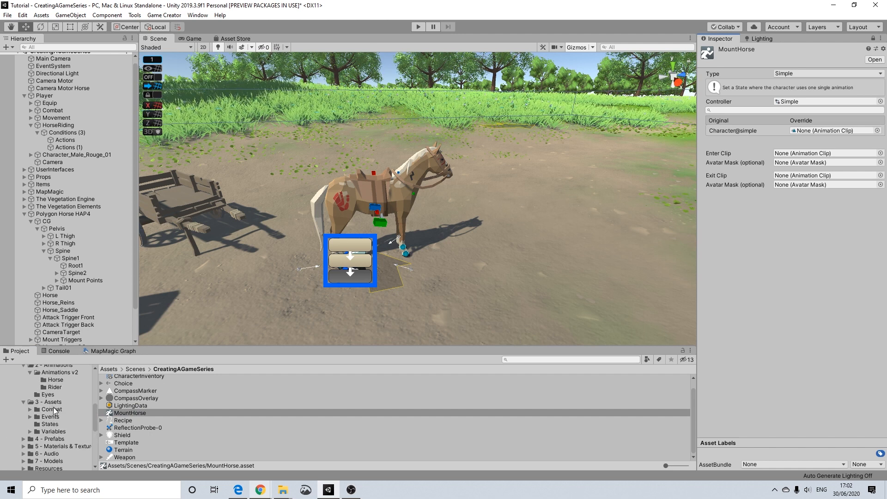
click(54, 414)
scroll(176, 429, down, 6)
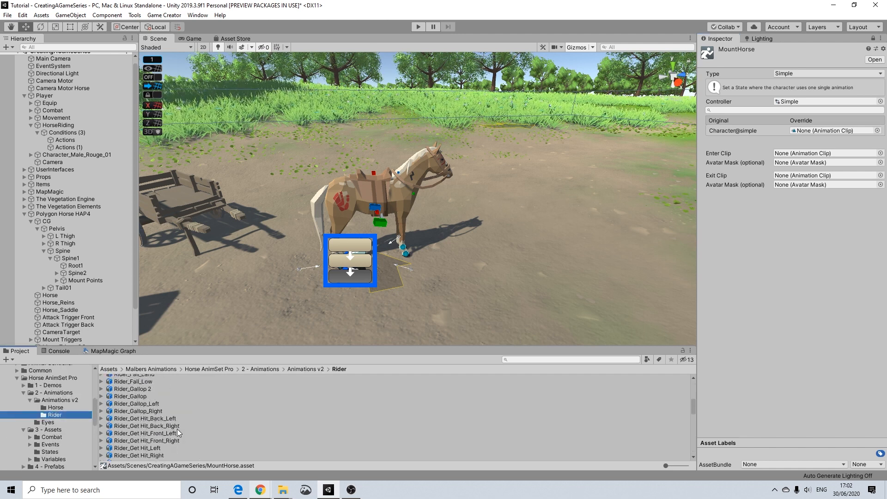
scroll(177, 432, down, 2)
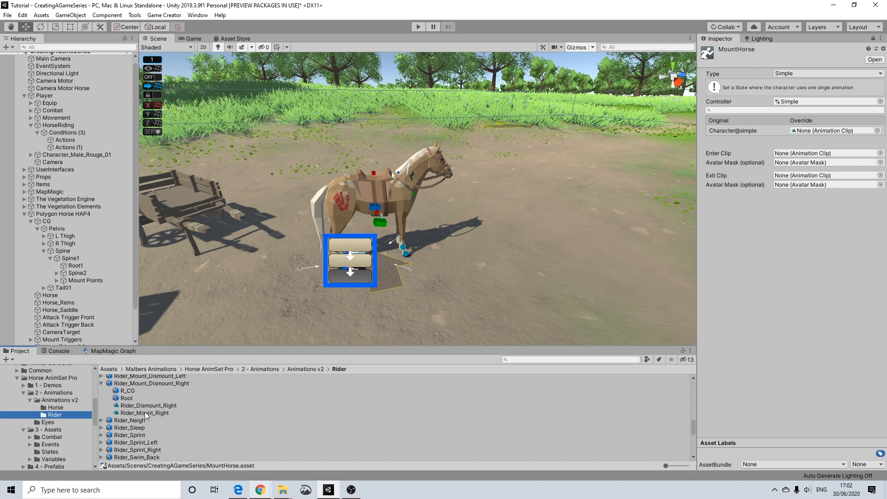
drag(145, 412, 756, 226)
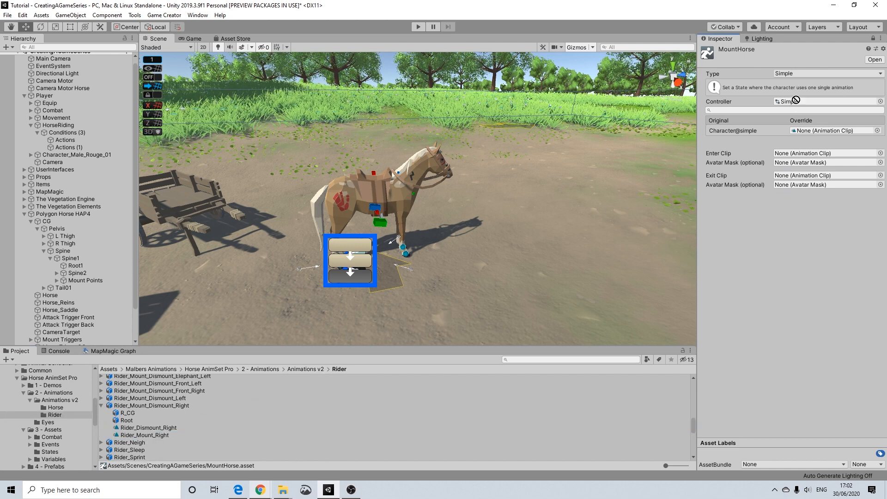
drag(813, 121, 790, 132)
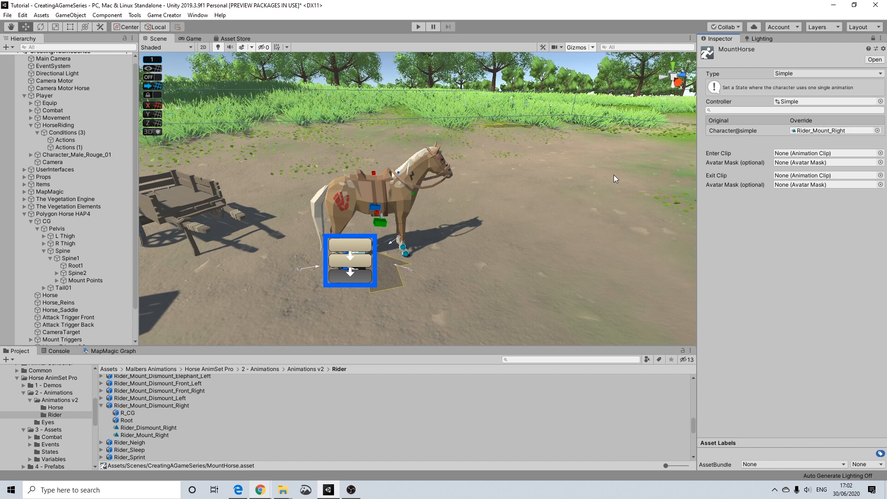
drag(158, 427, 619, 327)
mouse_move(778, 185)
mouse_down()
mouse_move(795, 158)
mouse_move(786, 178)
mouse_up()
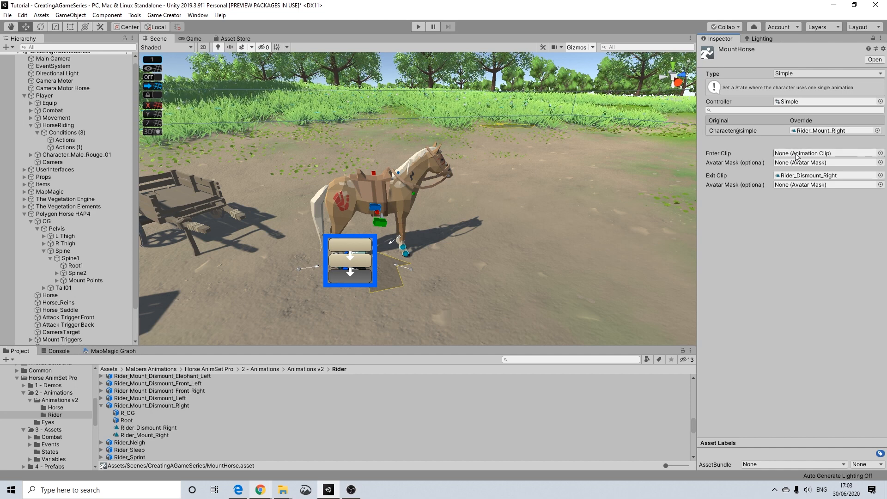
scroll(395, 192, down, 2)
scroll(416, 199, up, 2)
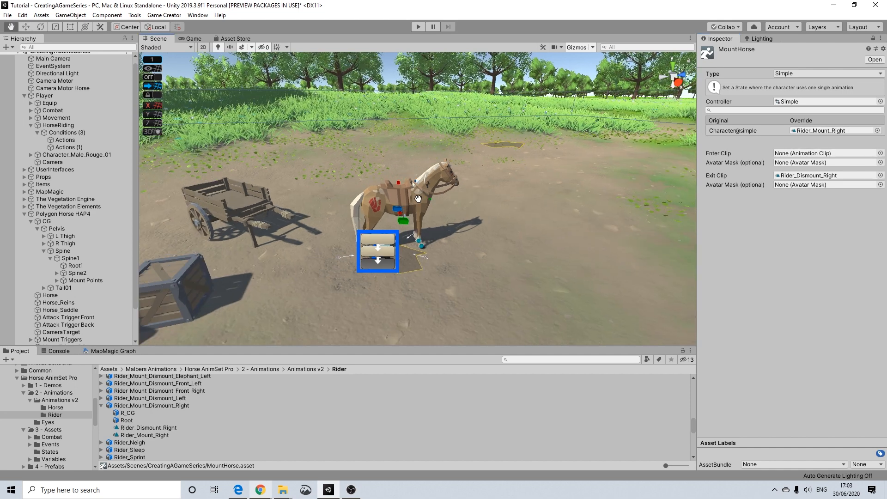
alt+drag(424, 179, 432, 215)
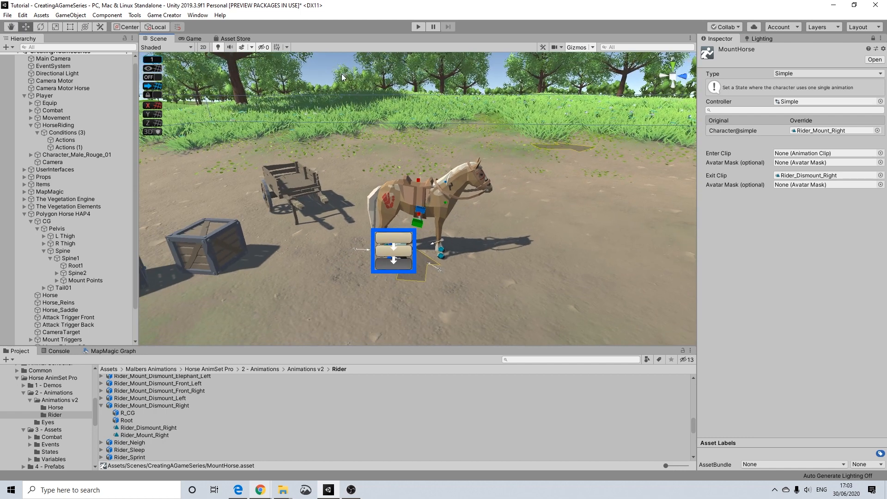
scroll(439, 222, down, 5)
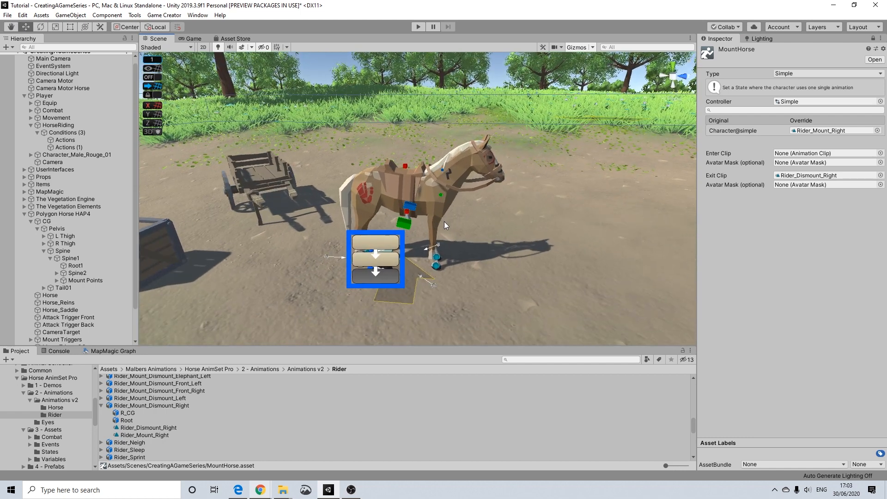
middle_drag(504, 244, 484, 238)
scroll(484, 237, down, 3)
scroll(445, 228, up, 3)
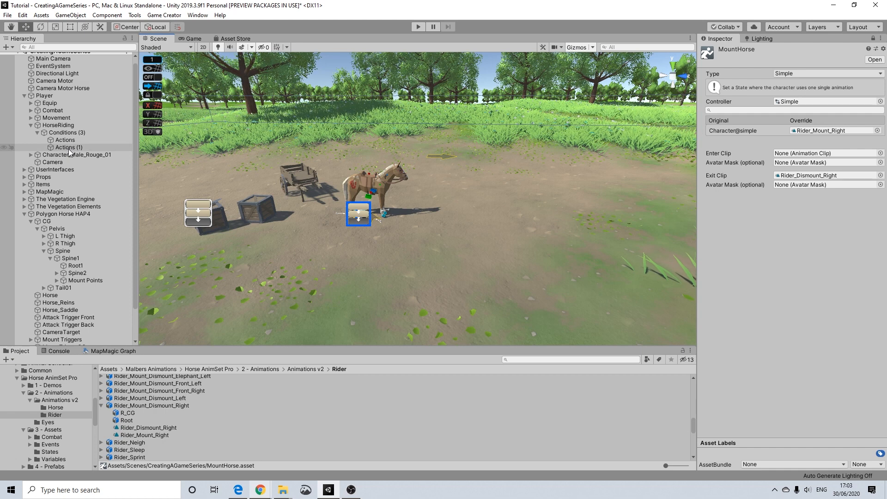
Step: Unlock the Inspector on Conditions (3) and assign MountHorse as the State Asset of the Change Player state in Layer1 action
click(64, 132)
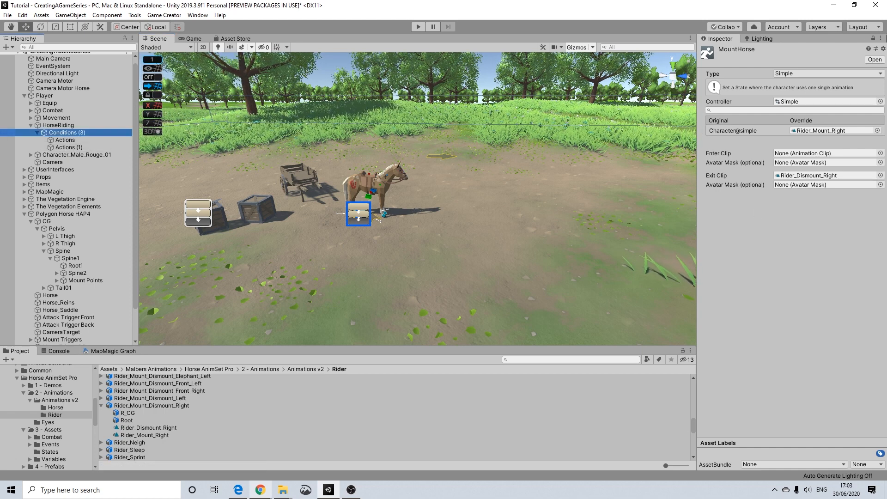
click(872, 39)
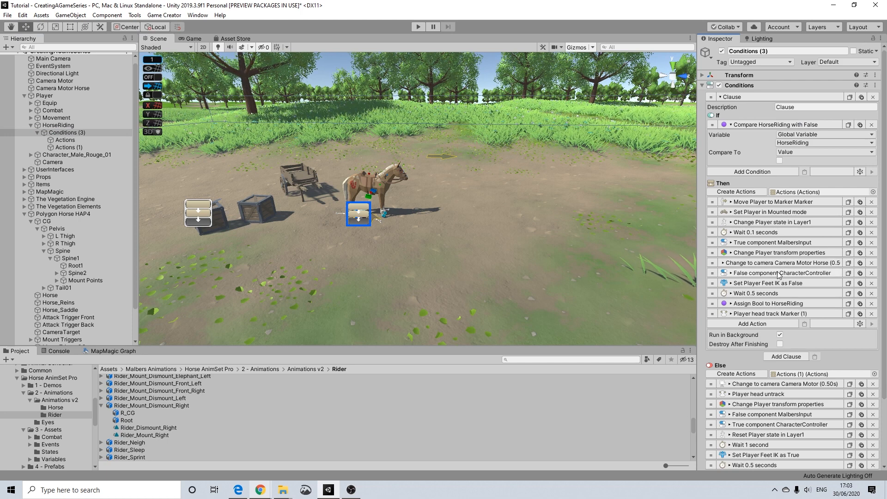
click(769, 222)
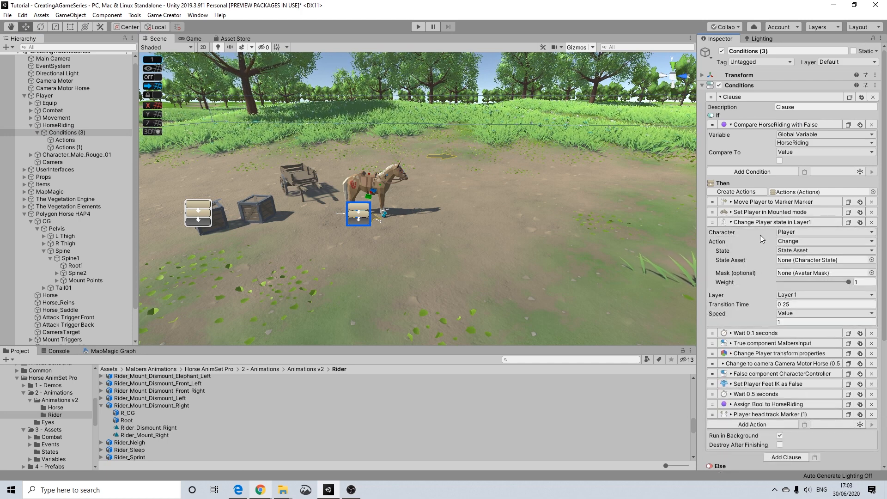
click(872, 260)
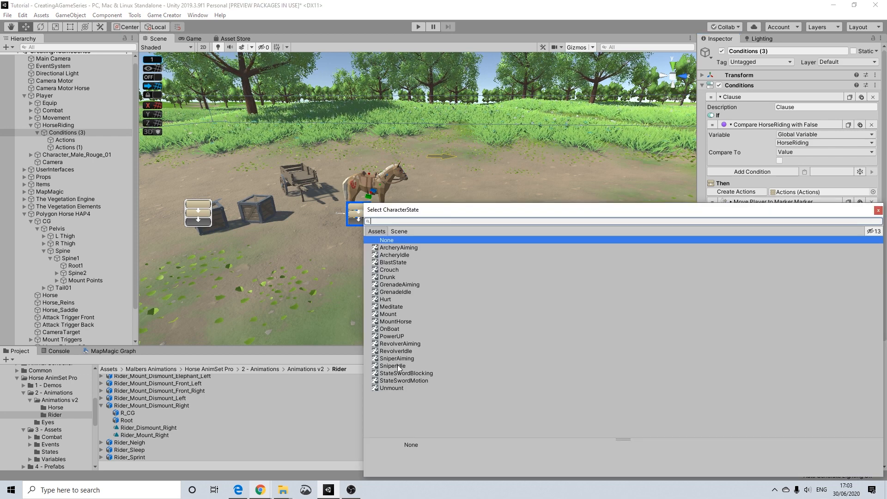
click(395, 322)
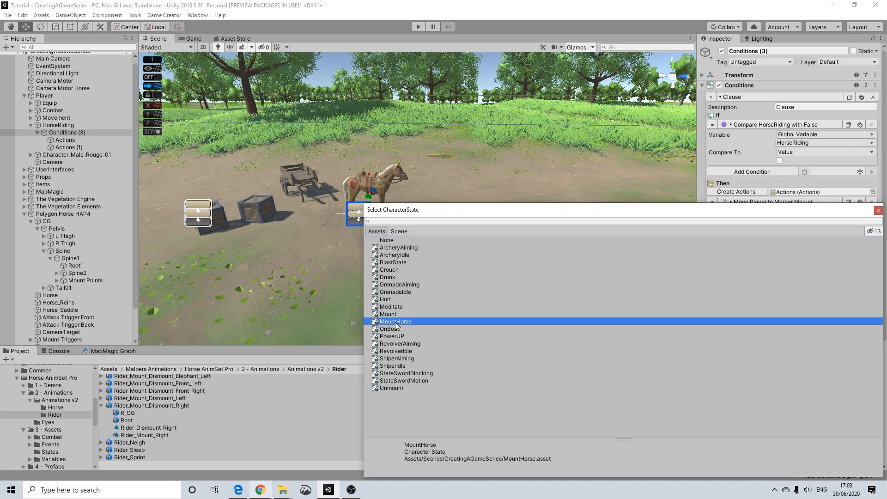
click(878, 211)
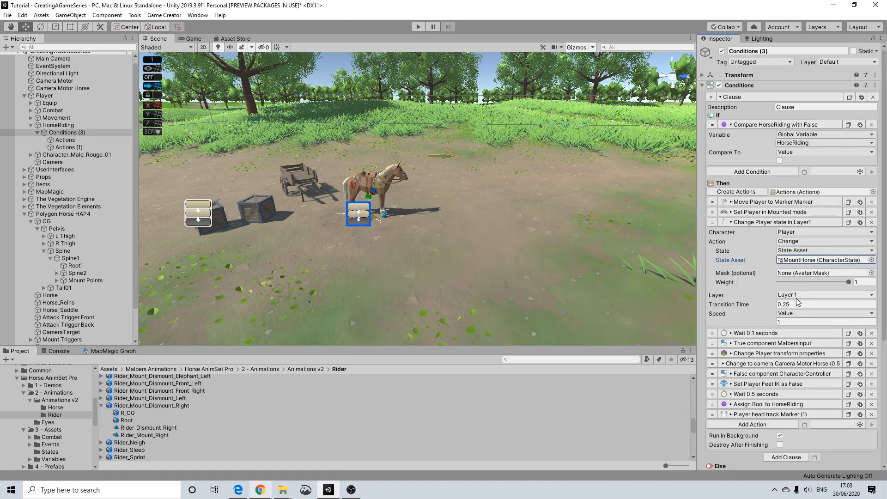
scroll(512, 225, down, 1)
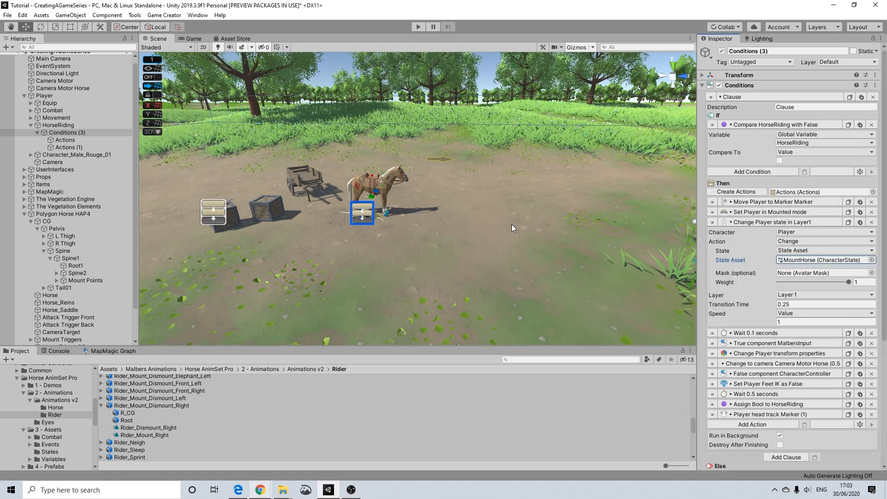
middle_drag(478, 238, 506, 231)
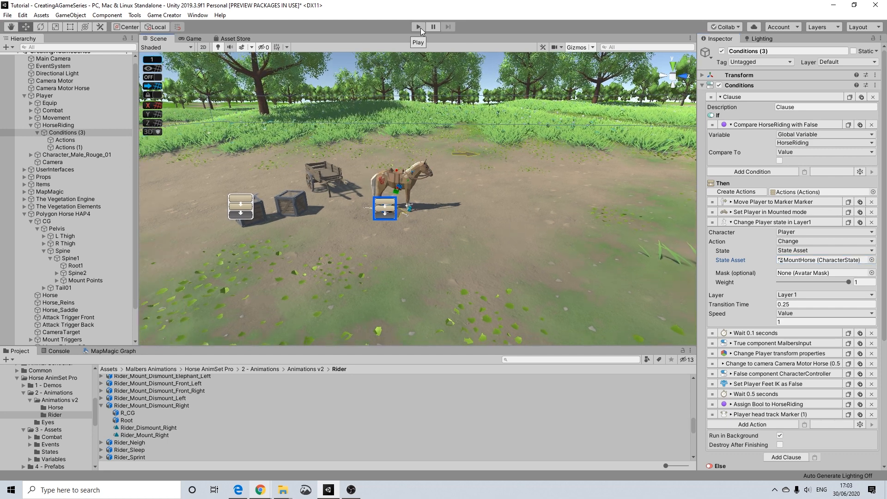
middle_drag(411, 146, 407, 171)
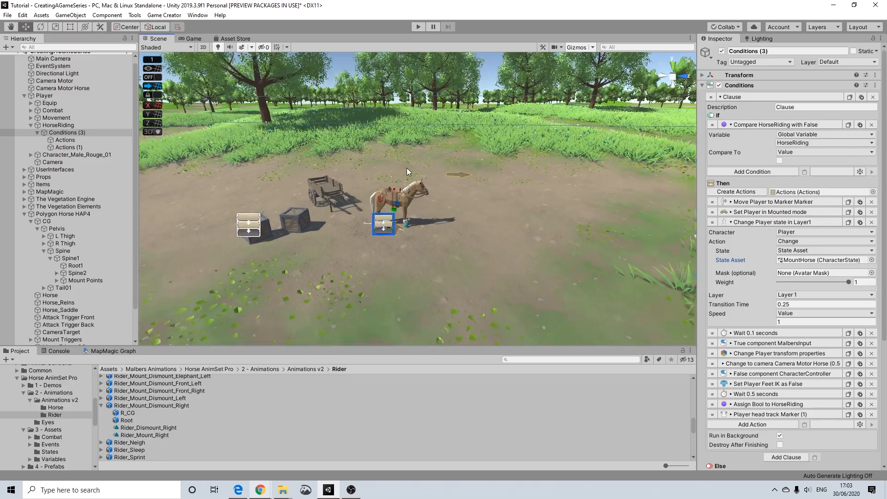
scroll(420, 167, down, 10)
scroll(420, 167, up, 2)
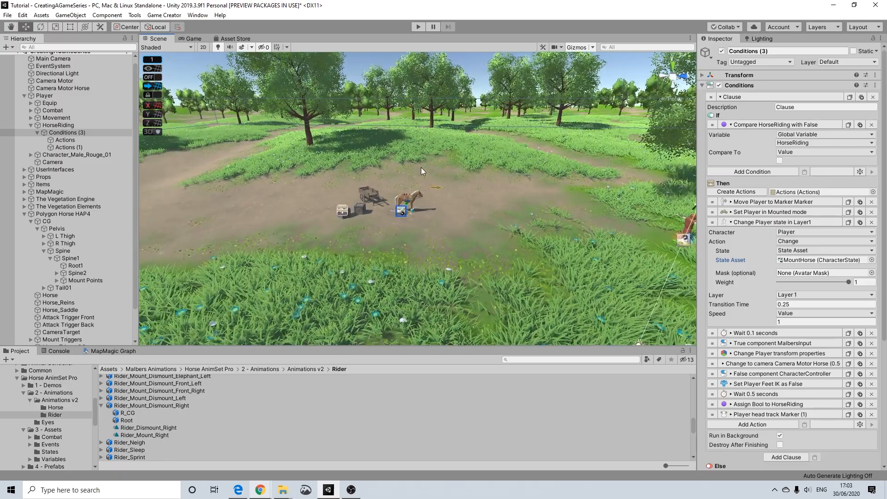
Step: Collapse the player state action, run the game, walk the player over to the horse's side and mount it
click(730, 222)
scroll(766, 368, down, 3)
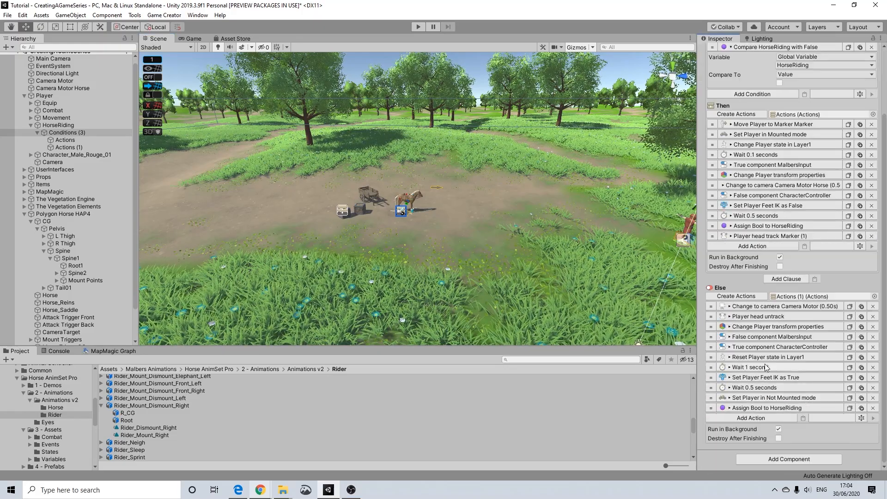
click(419, 27)
key(a)
key(w)
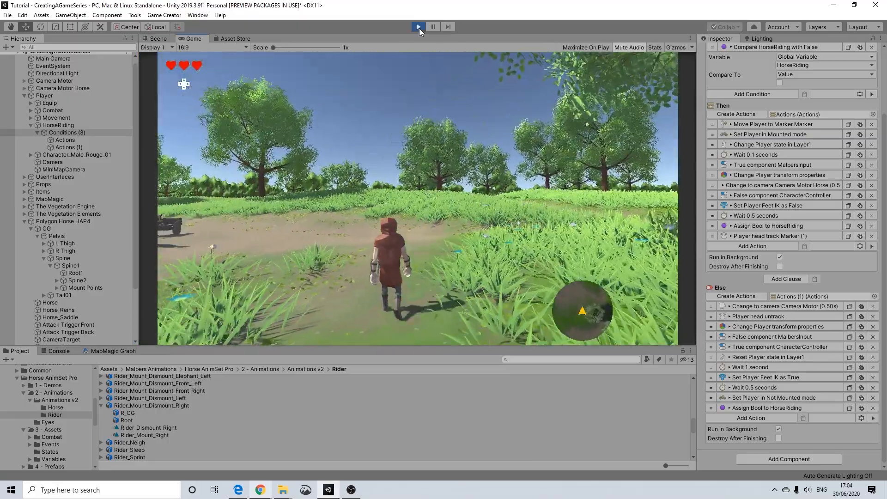
key(w)
key(a)
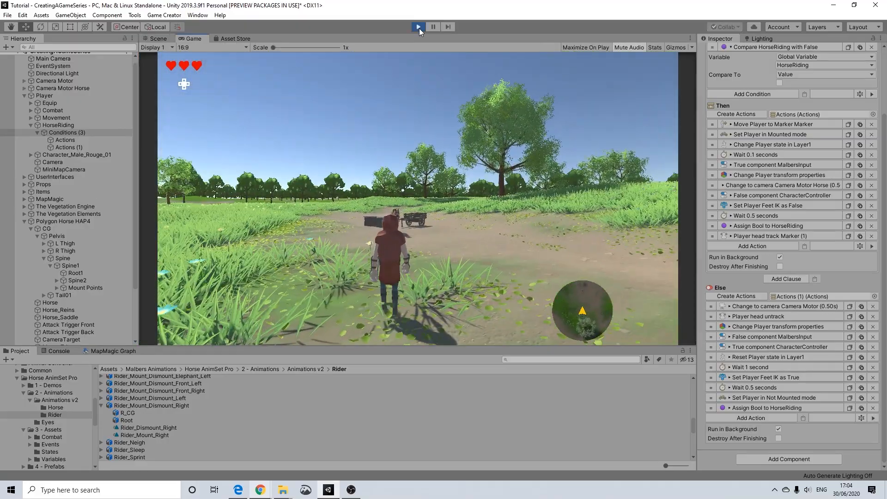
key(w)
key(a)
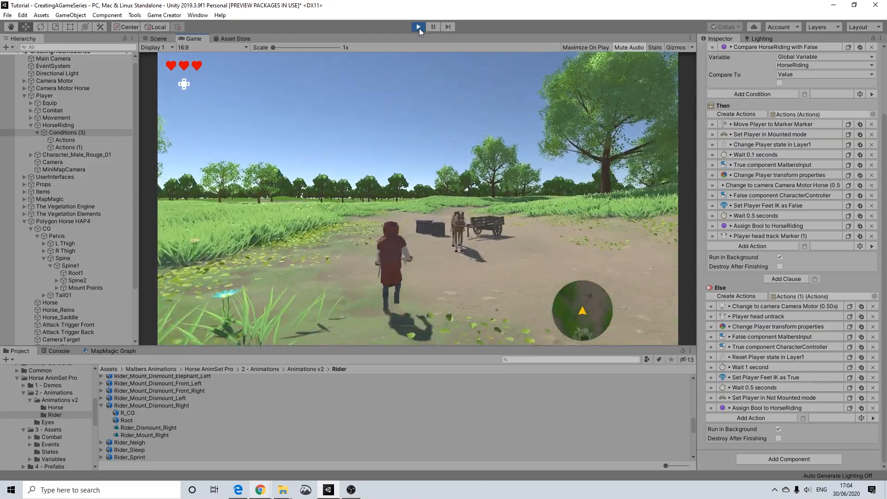
key(w)
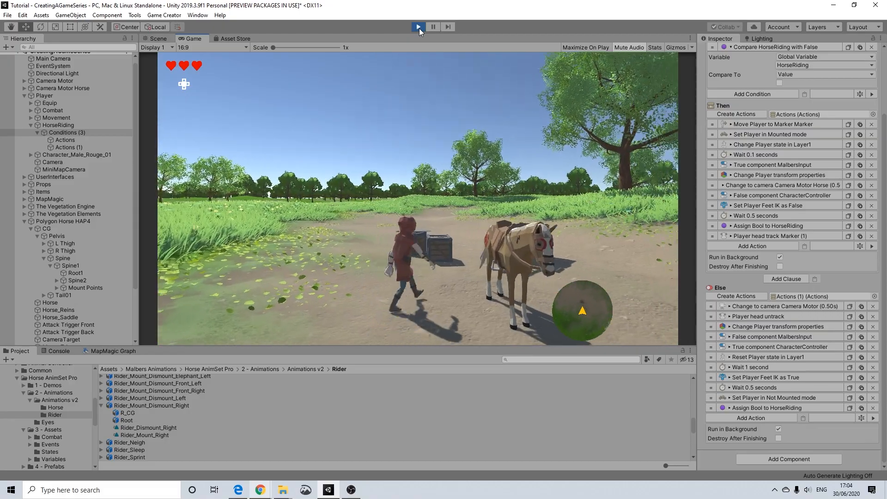
key(d)
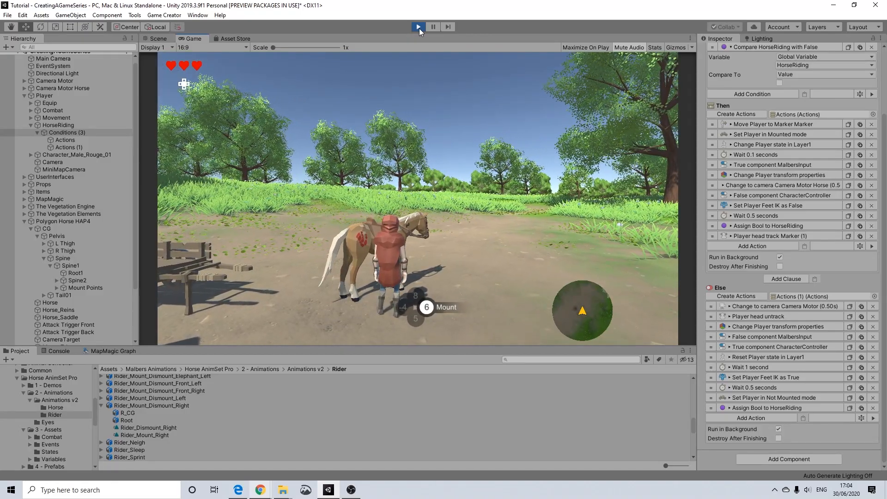
key(6)
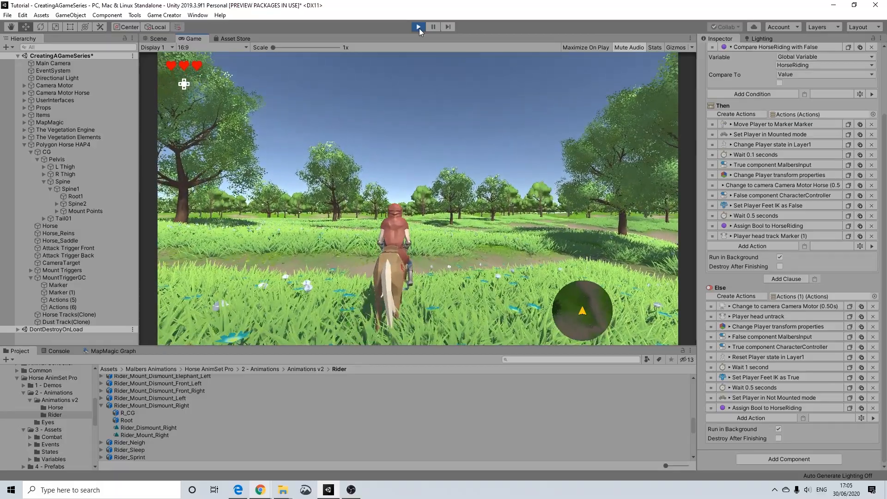
Step: Test riding by steering the mounted horse through the grass and around the clearing near the cart and crates
key(d)
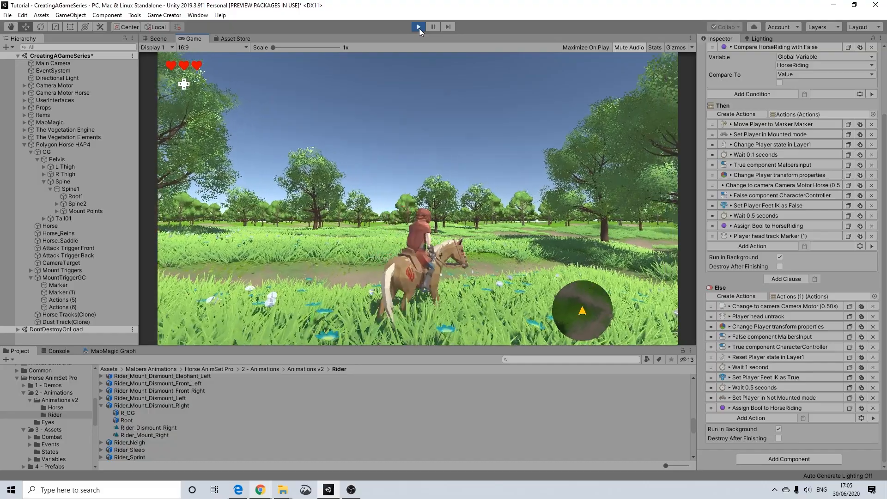
key(w)
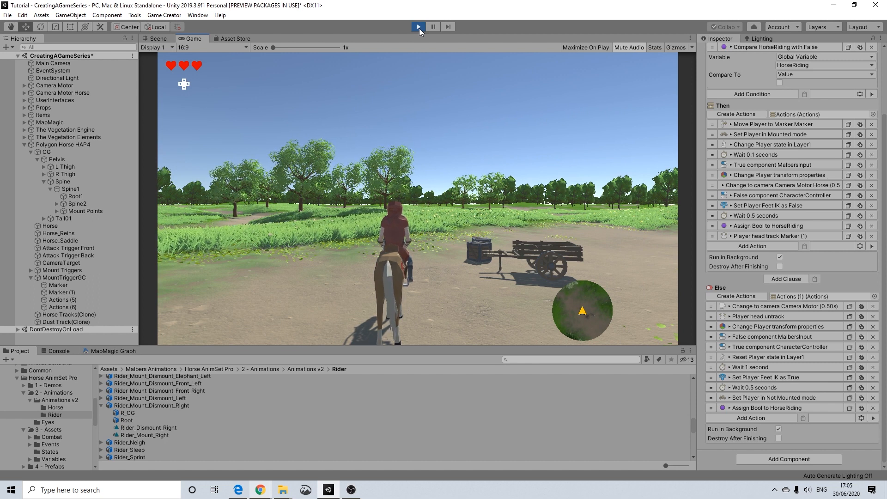
key(d)
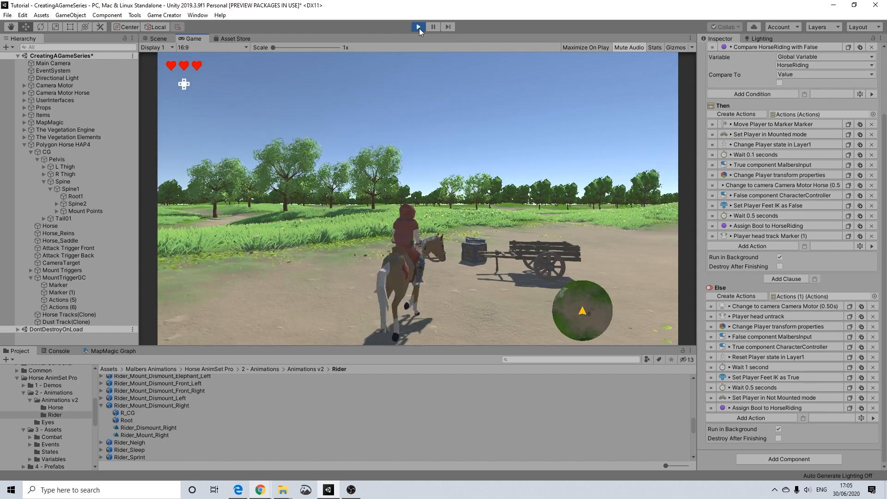
key(d)
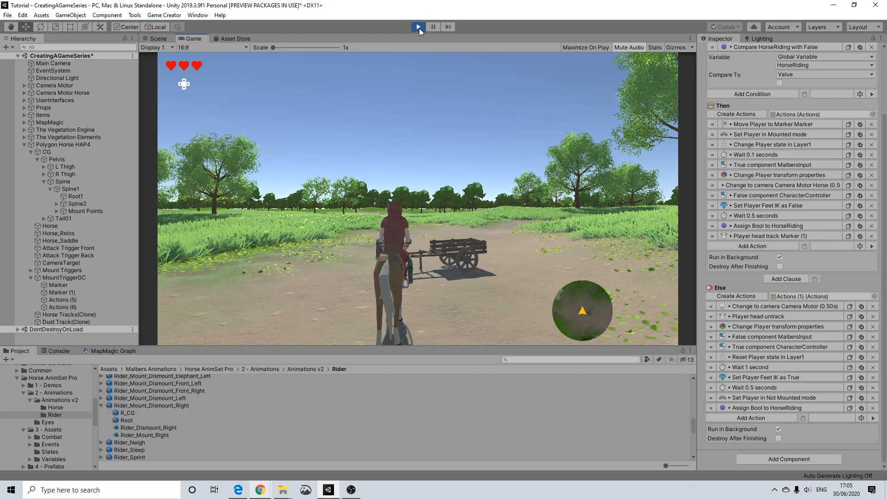
key(d)
key(d)
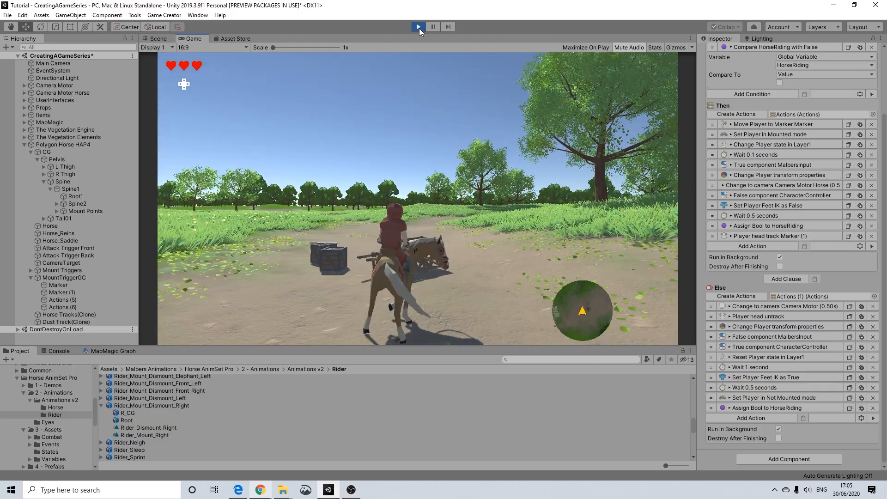
key(d)
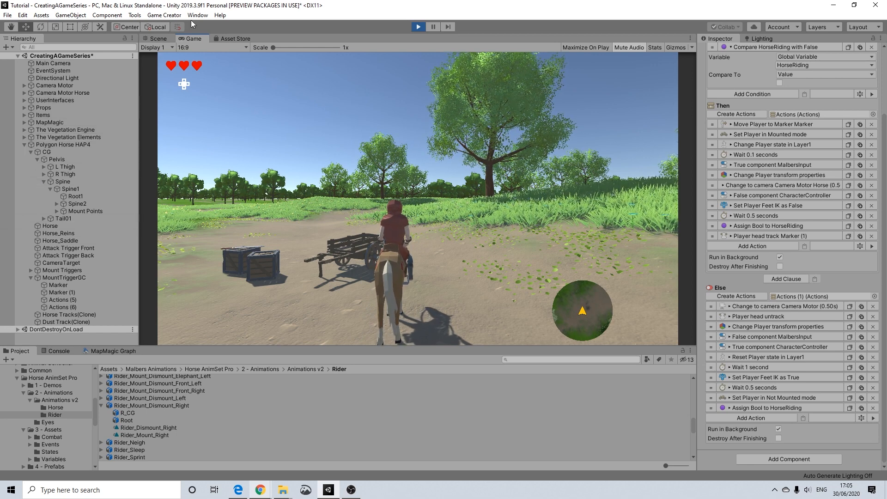
Step: Examine the HorseRiding trigger object under the mounted Player from the Scene view while the game runs
click(156, 38)
scroll(422, 186, up, 5)
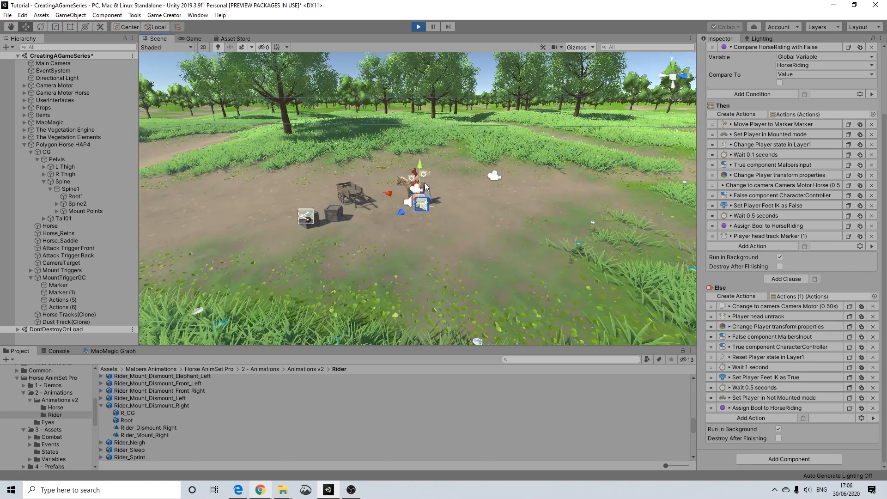
click(411, 152)
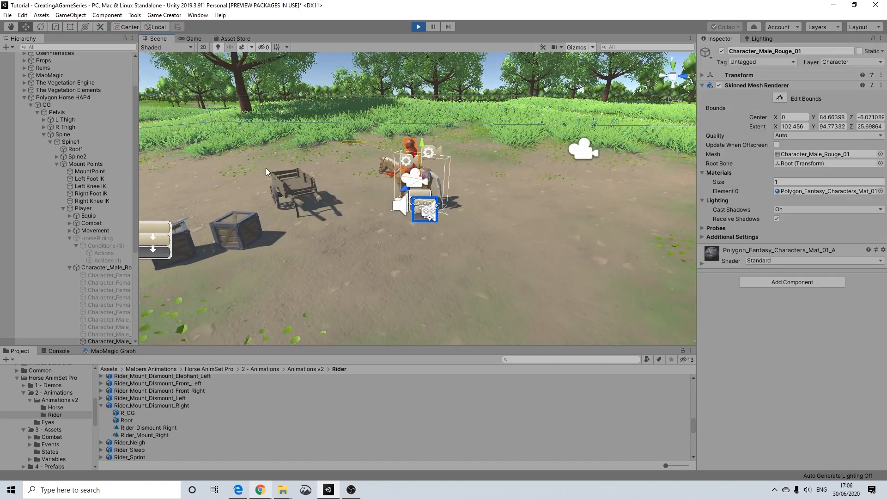
scroll(93, 257, down, 4)
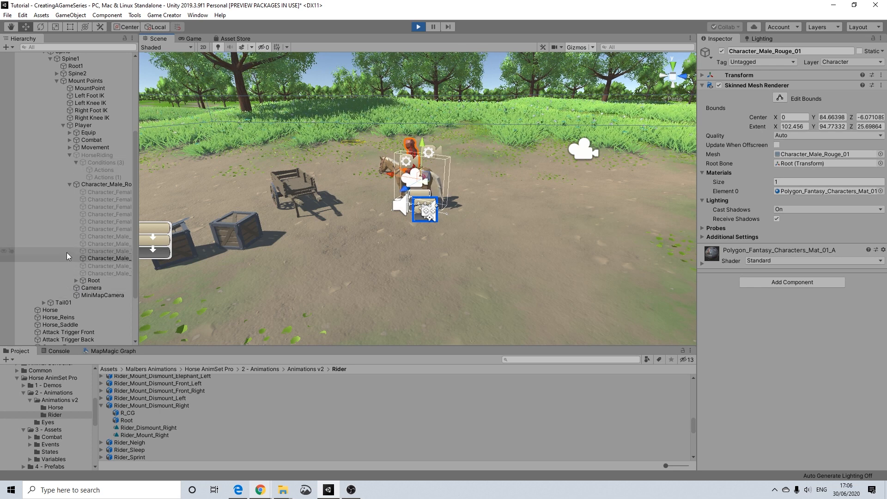
click(84, 154)
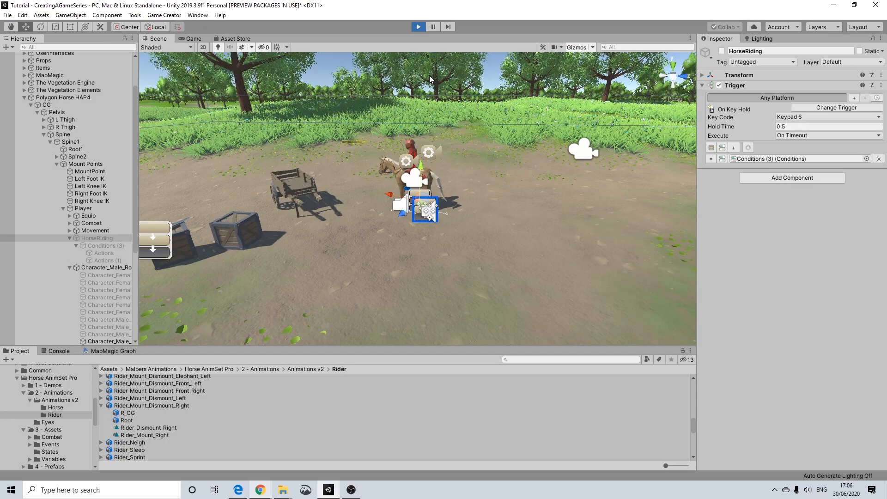
Step: Stop the game and add a Set Active action targeting HorseRiding, with Active enabled, to the end of the mounting Actions
scroll(392, 220, up, 3)
alt+drag(391, 221, 437, 229)
scroll(446, 225, up, 3)
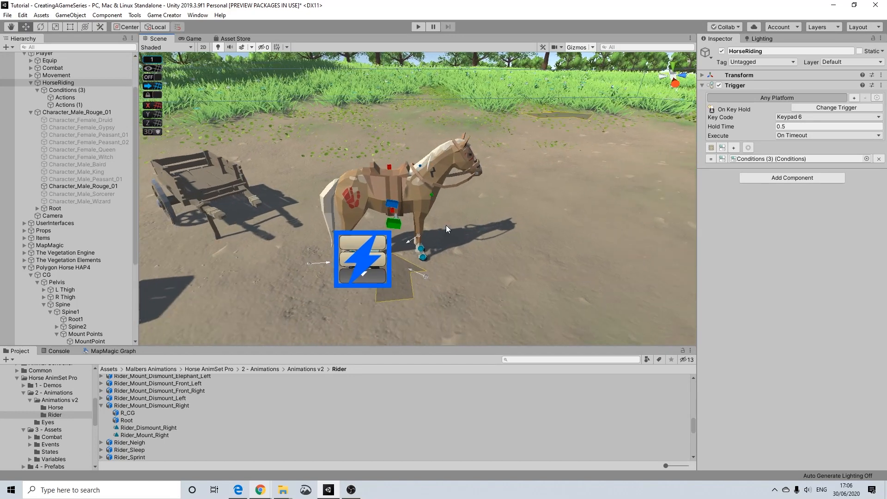
scroll(70, 147, up, 2)
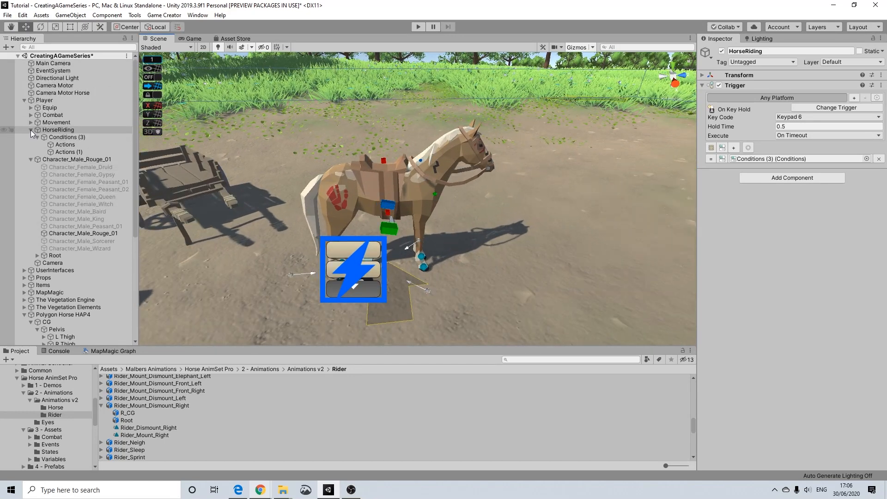
scroll(68, 243, down, 3)
scroll(76, 281, down, 1)
scroll(77, 280, up, 4)
scroll(297, 197, down, 8)
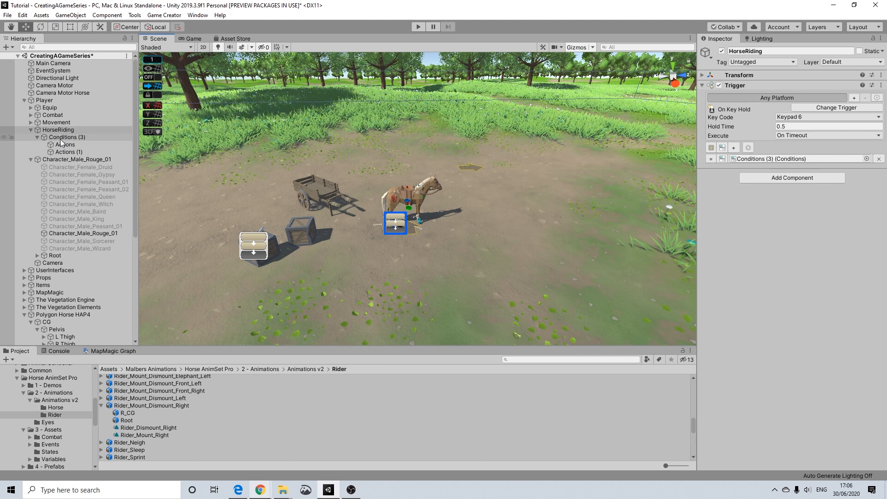
click(61, 144)
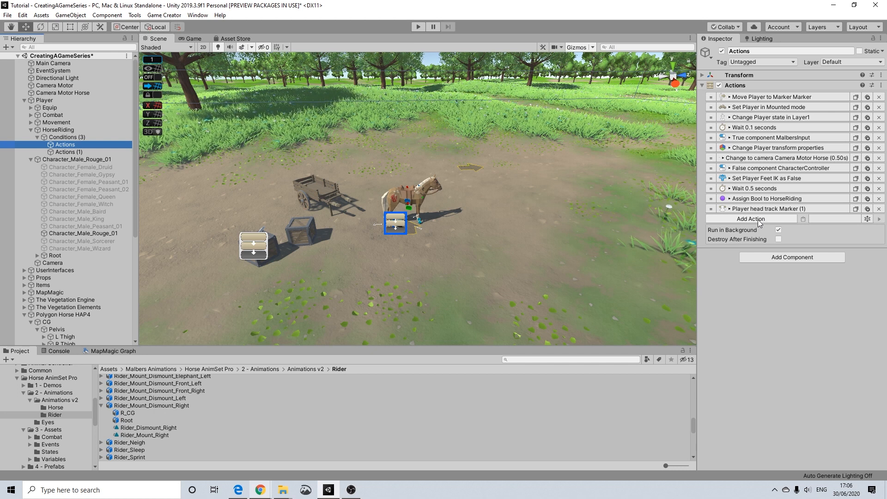
click(762, 220)
text(set)
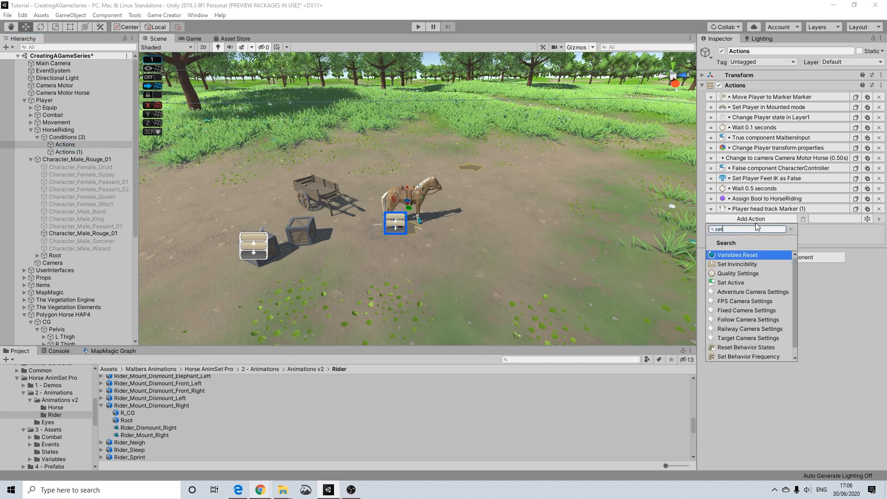
click(741, 283)
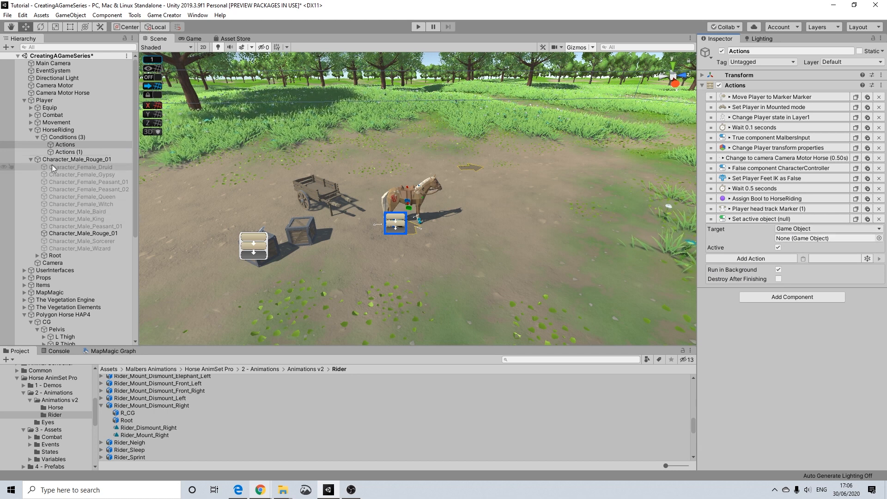
drag(58, 130, 797, 243)
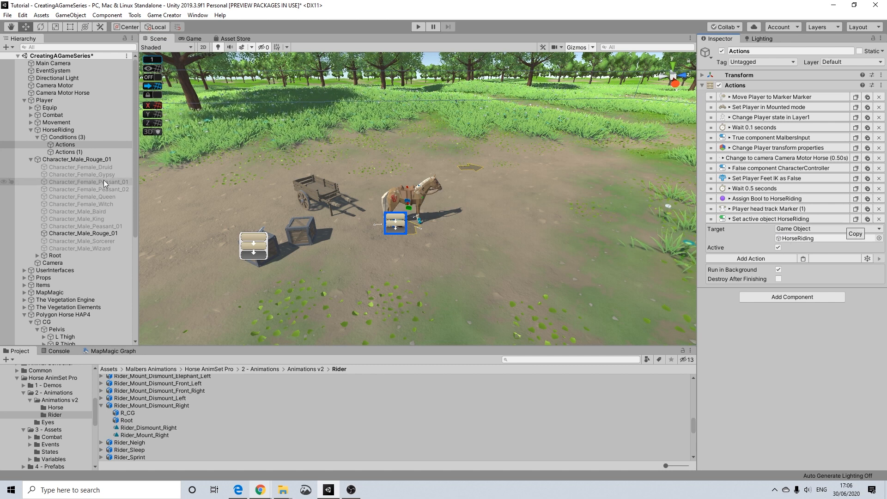
Step: Copy the HorseRiding Set Active action to the end of Actions (1), disable Active and collapse it
click(64, 152)
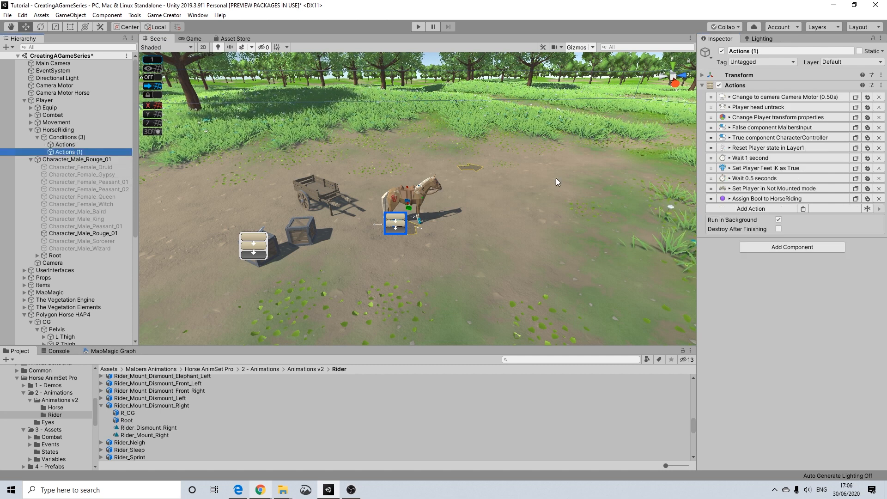
click(804, 210)
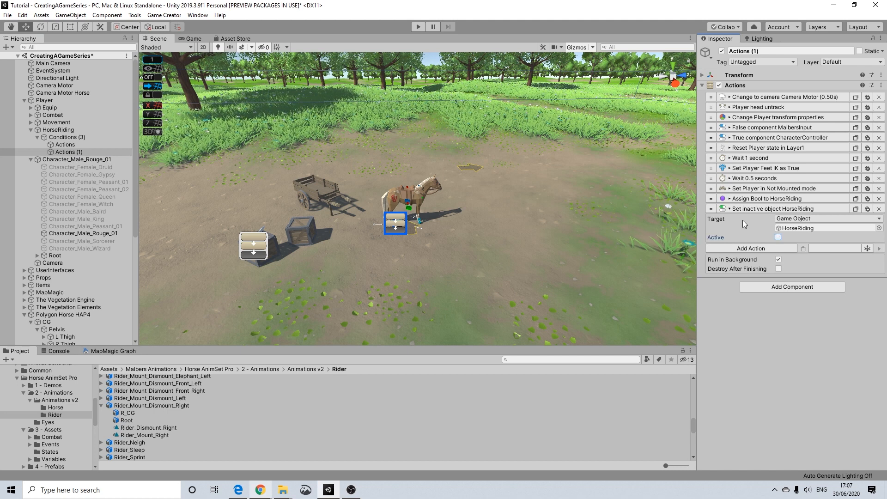
click(748, 208)
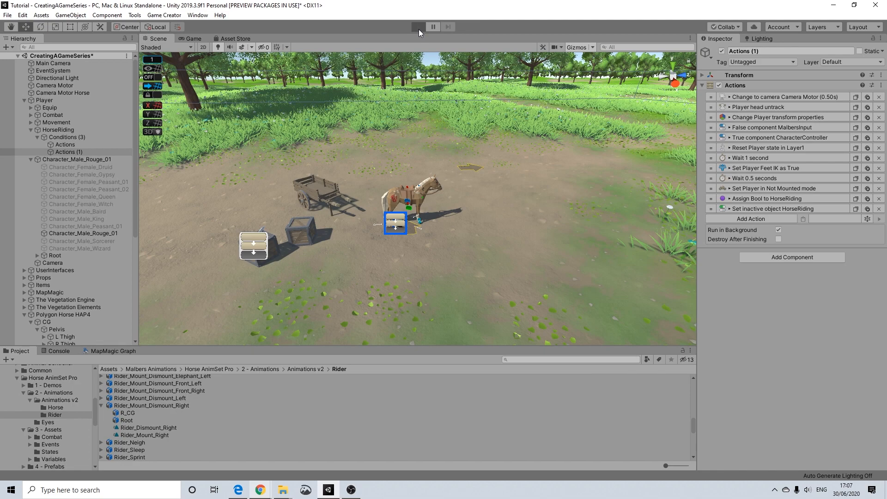
Step: Run the game, walk the player across the clearing to the horse's side and mount it
click(418, 27)
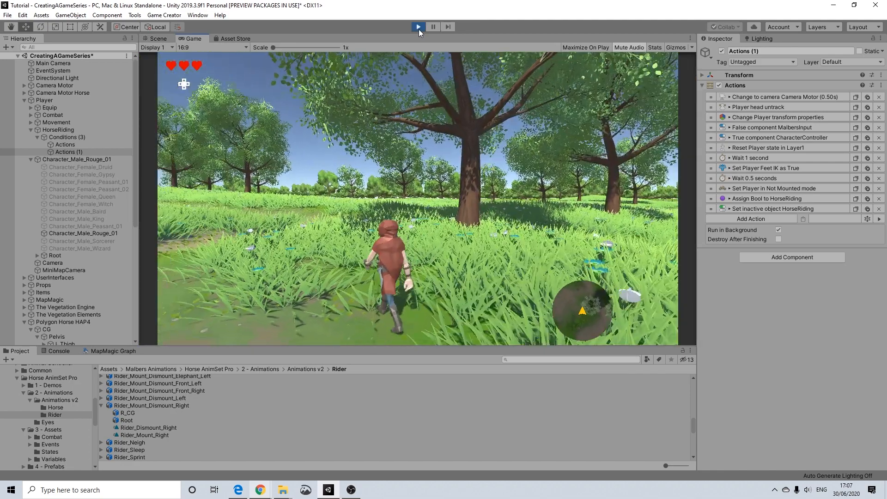
key(w)
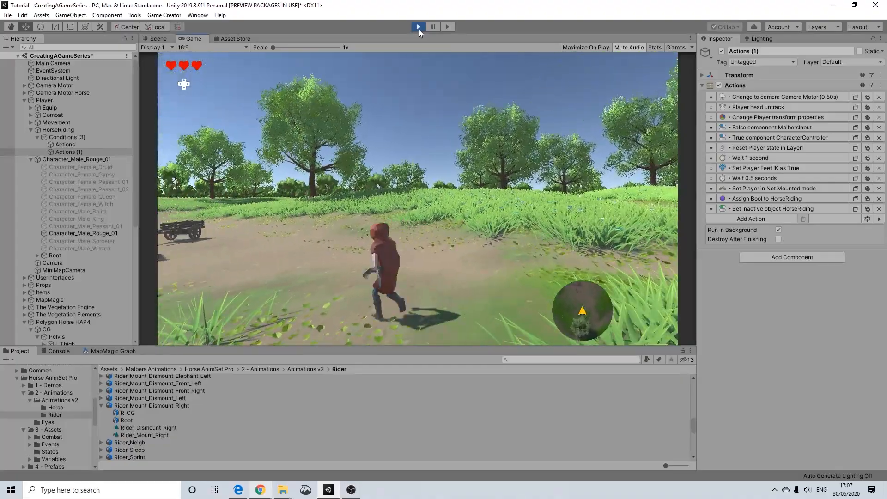
key(w)
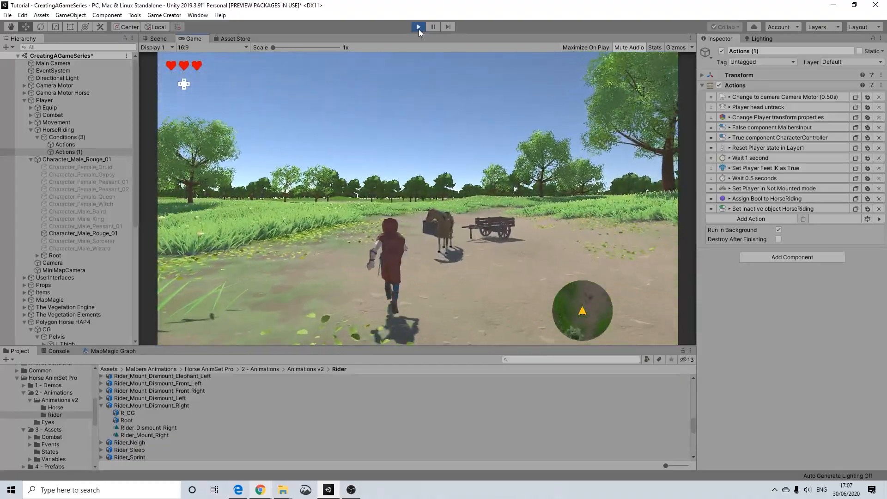
key(w)
key(w)
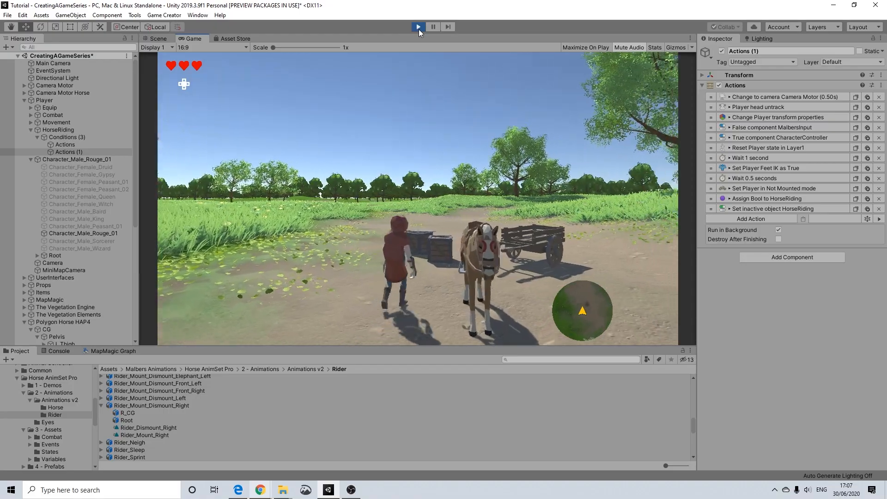
key(e)
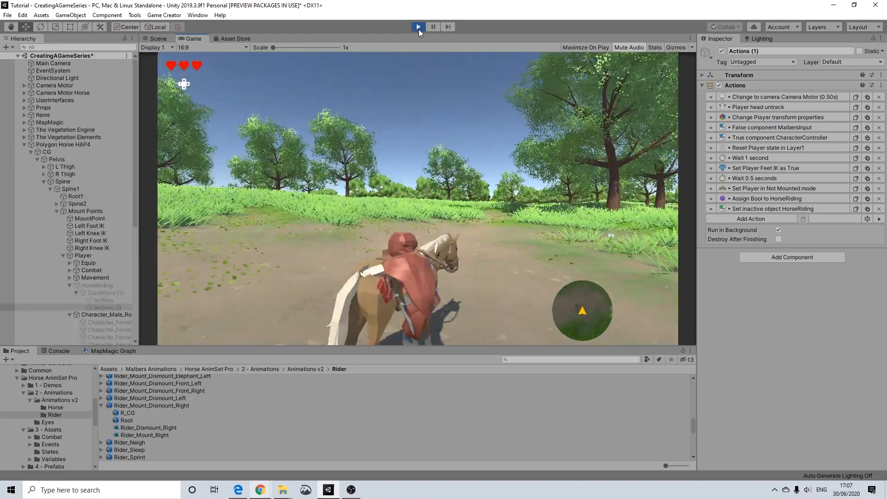
Step: Test dismounting after a short ride forward, walking the player away from the horse and back to its side
key(w)
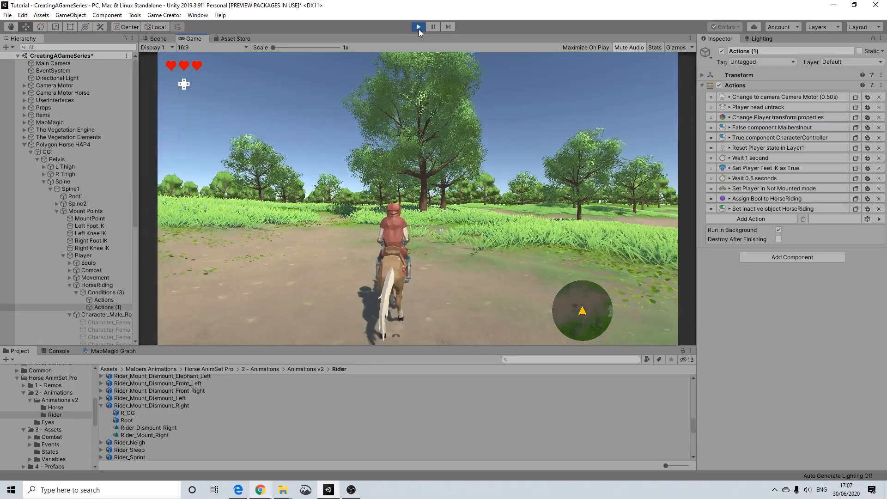
key(e)
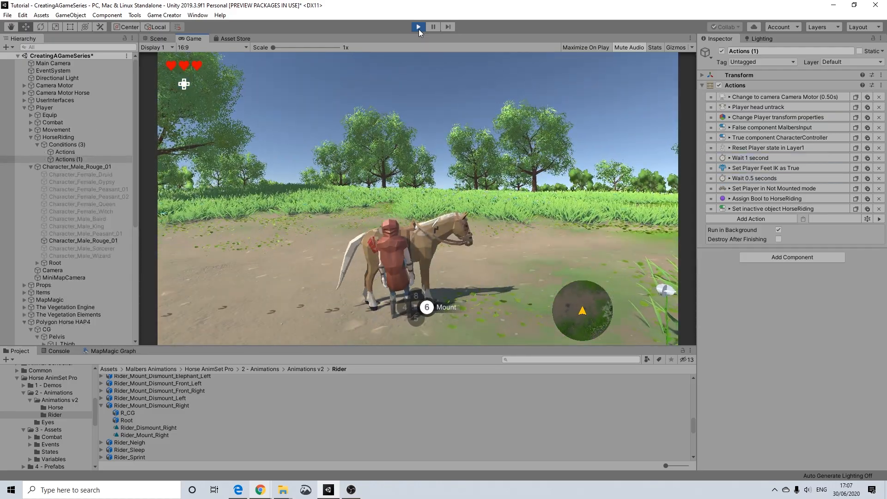
key(w)
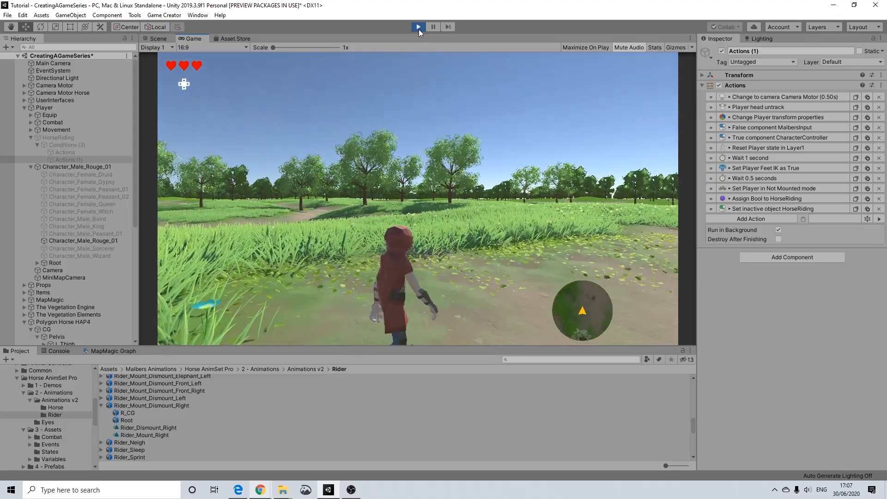
key(w)
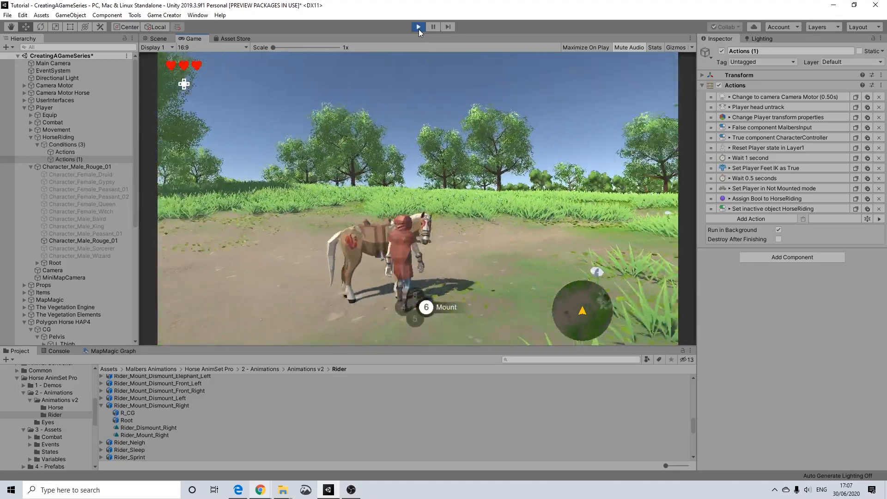
Step: Remount the horse, steer it right and left near the grass, and dismount
key(e)
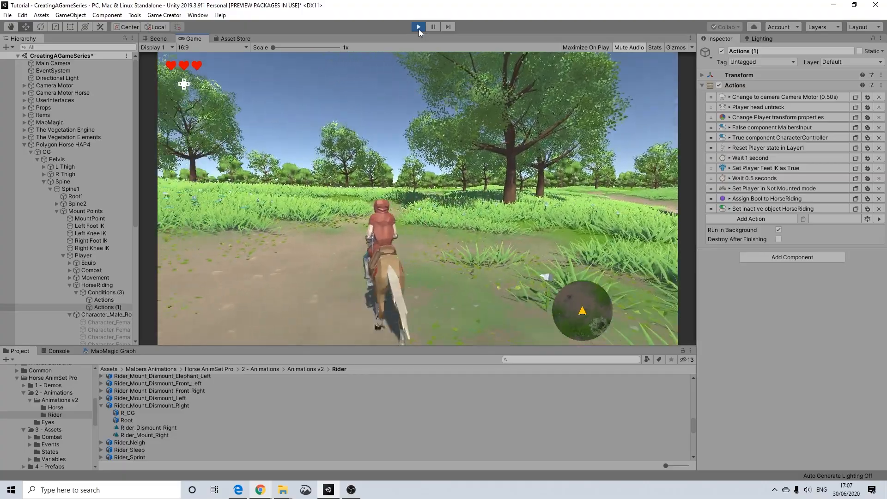
key(d)
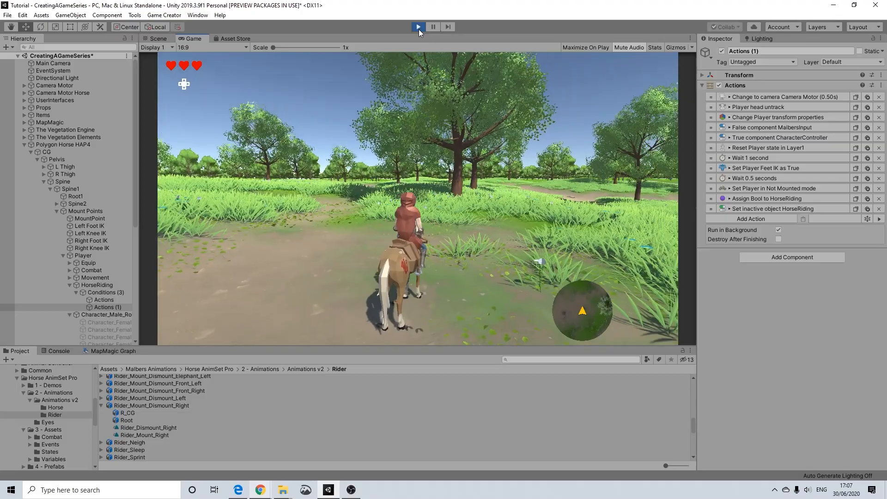
key(a)
key(e)
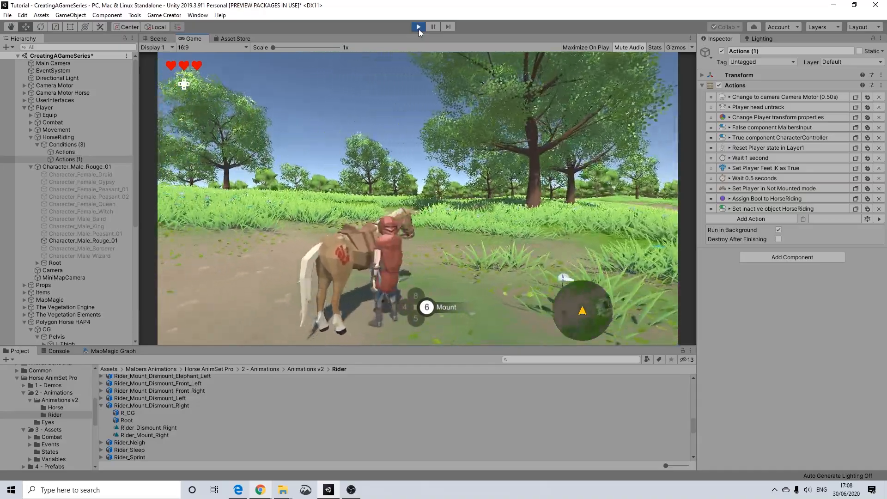
Step: Repeat the mount test, riding the horse forward and around to the left before dismounting
key(6)
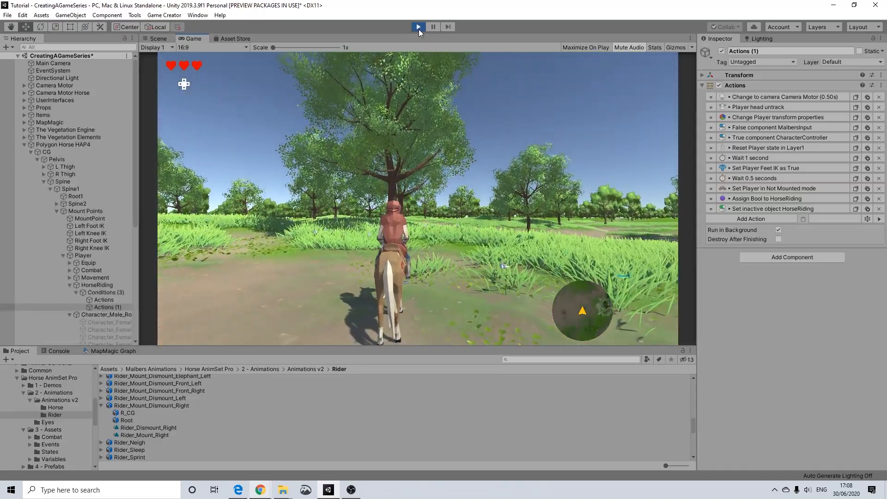
key(w)
key(a)
key(a)
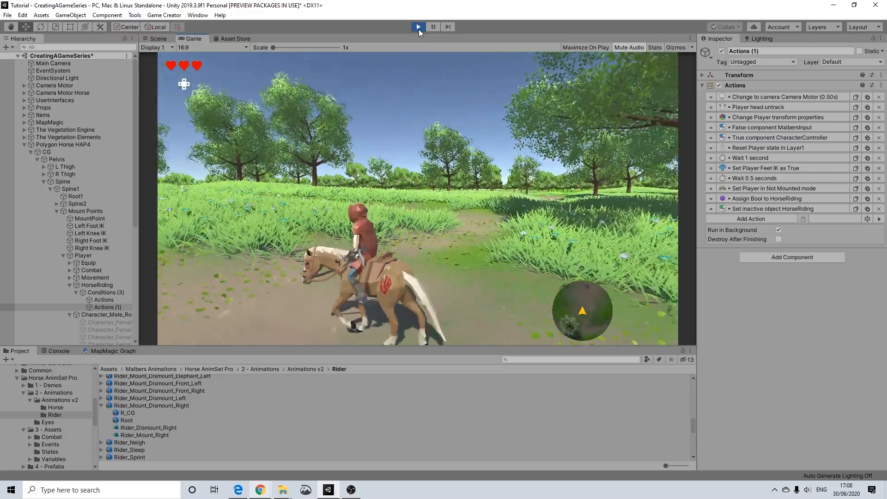
key(6)
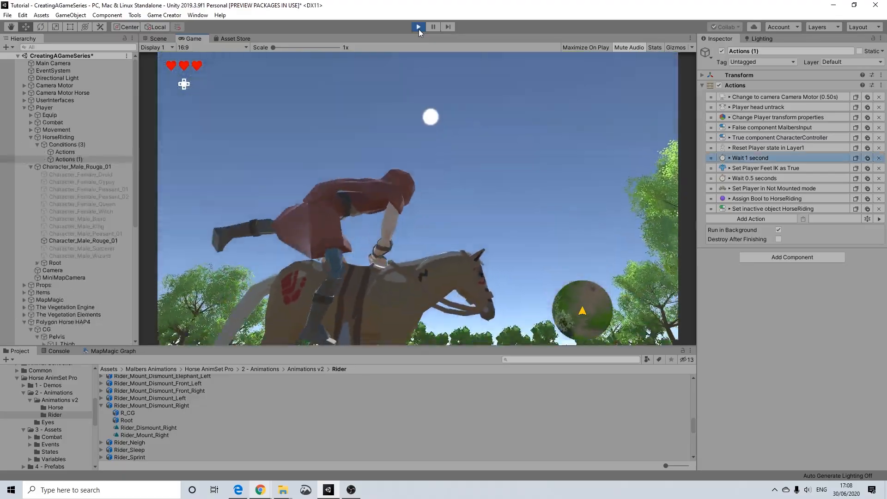